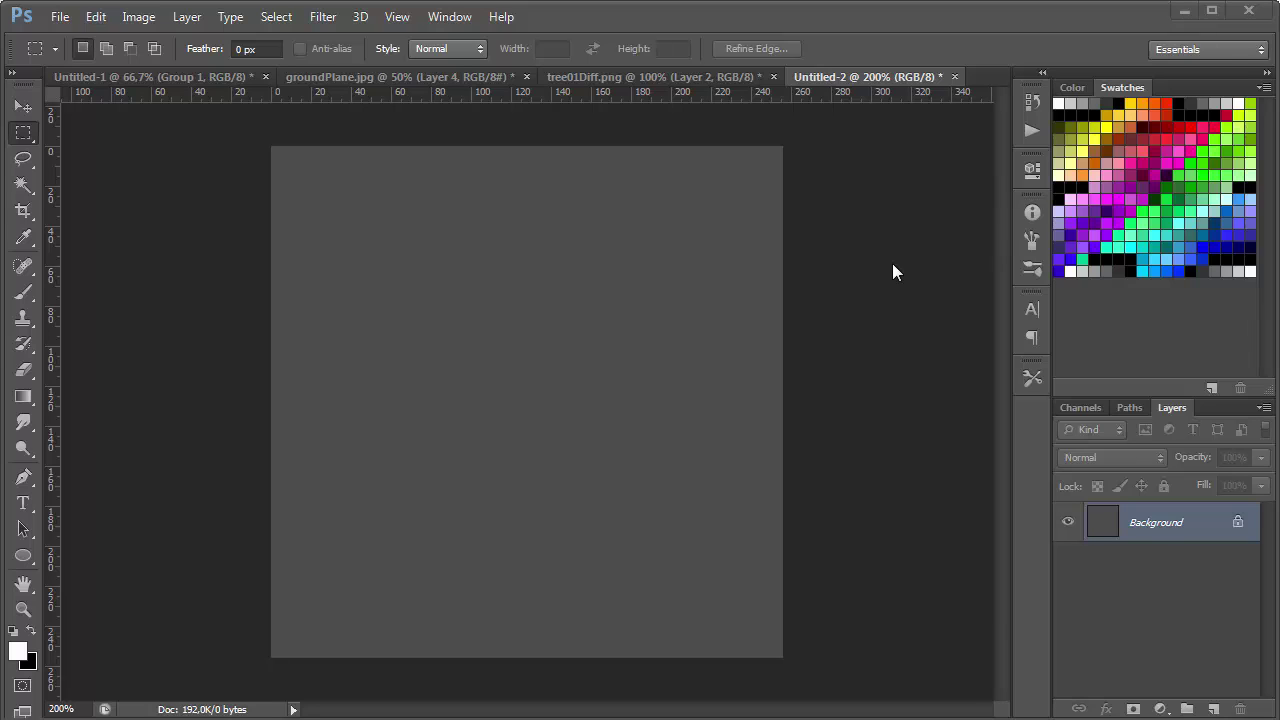
Draw a rounded apple-shaped selection freehand with the Lasso in the lower middle of the canvas, refine its edge and shift it slightly left
left_click(24, 159)
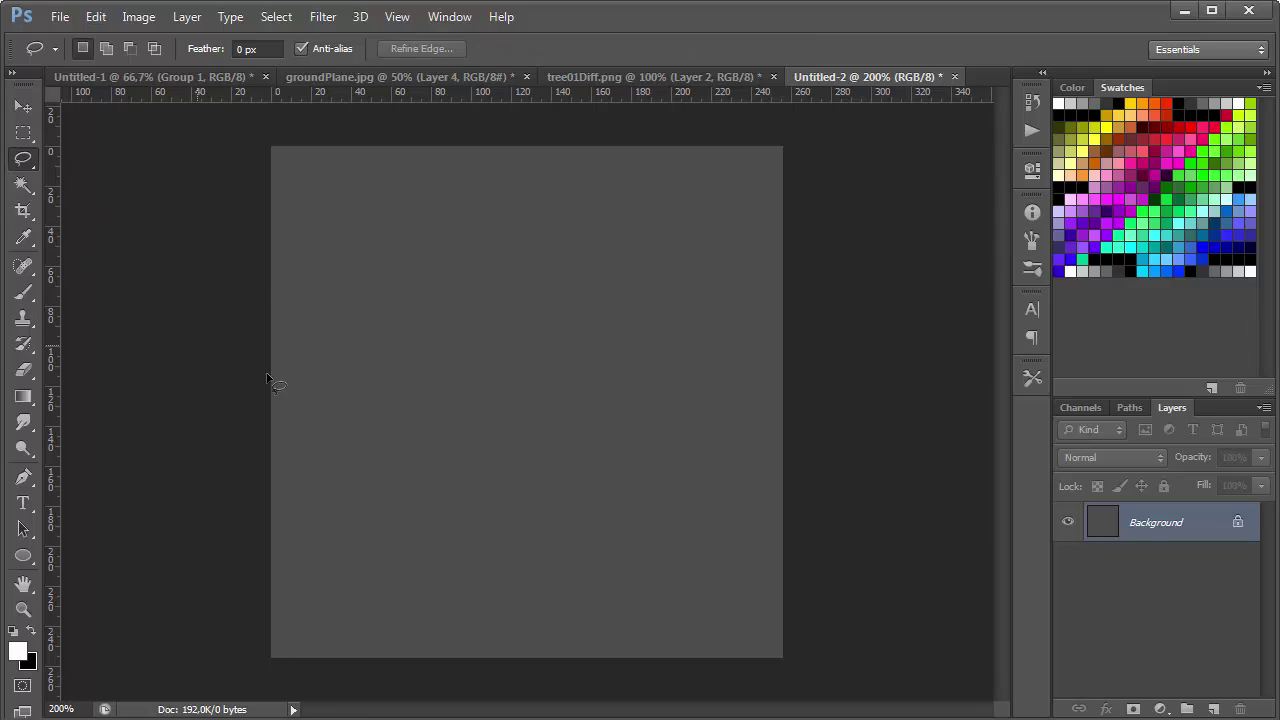
mouse_move(533, 302)
left_mouse_down()
mouse_move(426, 305)
mouse_move(380, 348)
mouse_move(366, 406)
mouse_move(397, 544)
mouse_move(420, 576)
mouse_move(471, 596)
mouse_move(568, 606)
mouse_move(621, 595)
mouse_move(663, 555)
mouse_move(697, 430)
mouse_move(668, 340)
left_mouse_up()
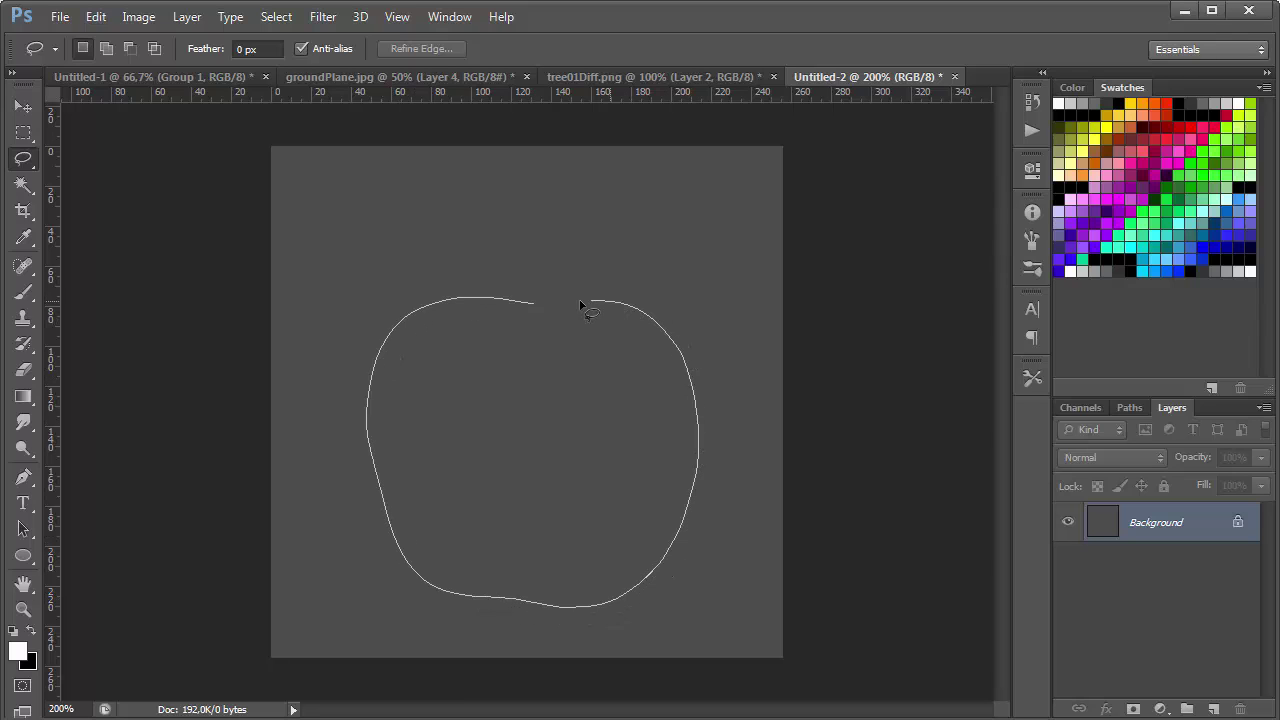
mouse_move(580, 304)
left_mouse_down()
mouse_move(529, 305)
mouse_move(643, 306)
mouse_move(700, 377)
mouse_move(698, 473)
mouse_move(652, 565)
left_mouse_up()
key("shift")
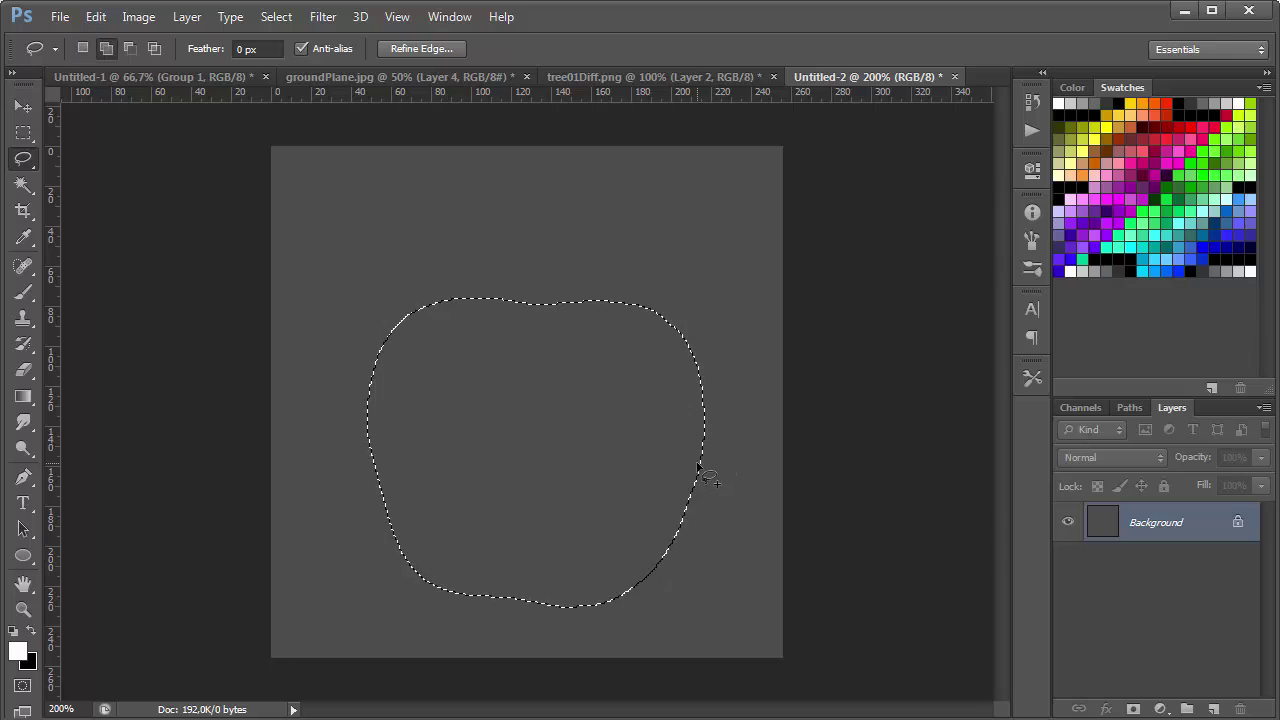
mouse_move(700, 470)
left_mouse_down()
mouse_move(705, 490)
mouse_move(662, 558)
left_mouse_up()
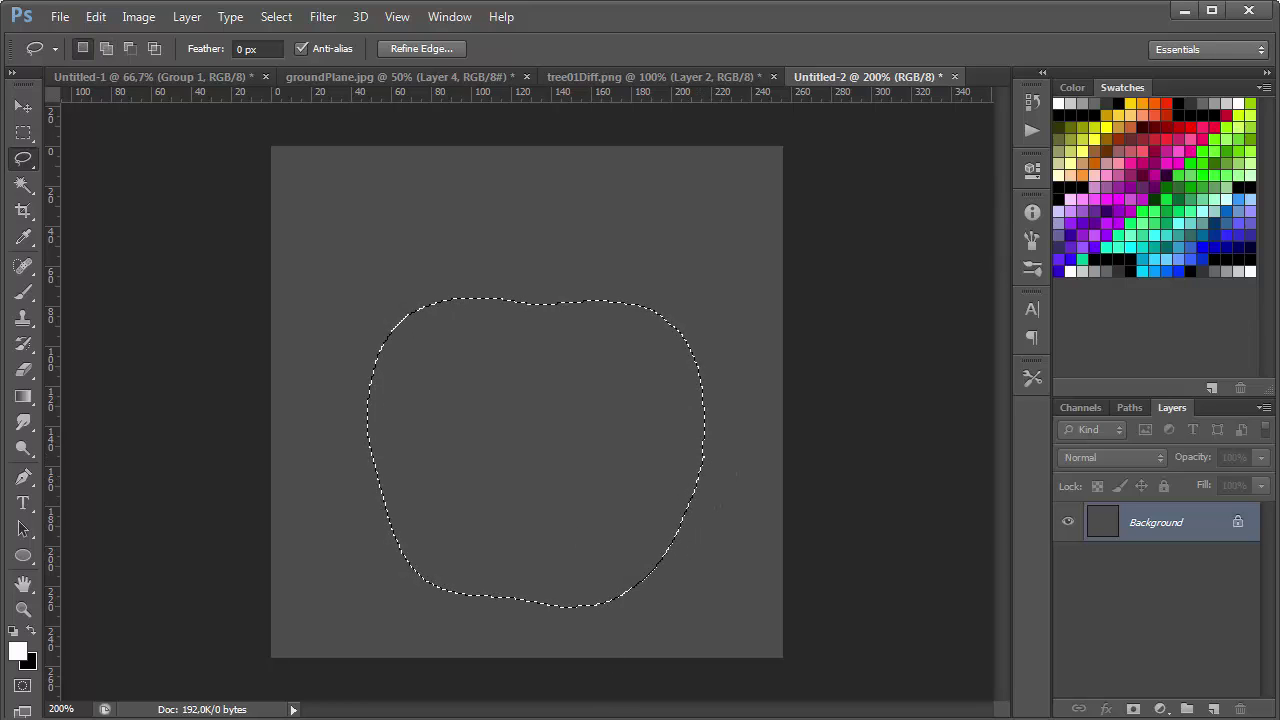
left_click_drag(621, 459, 609, 458)
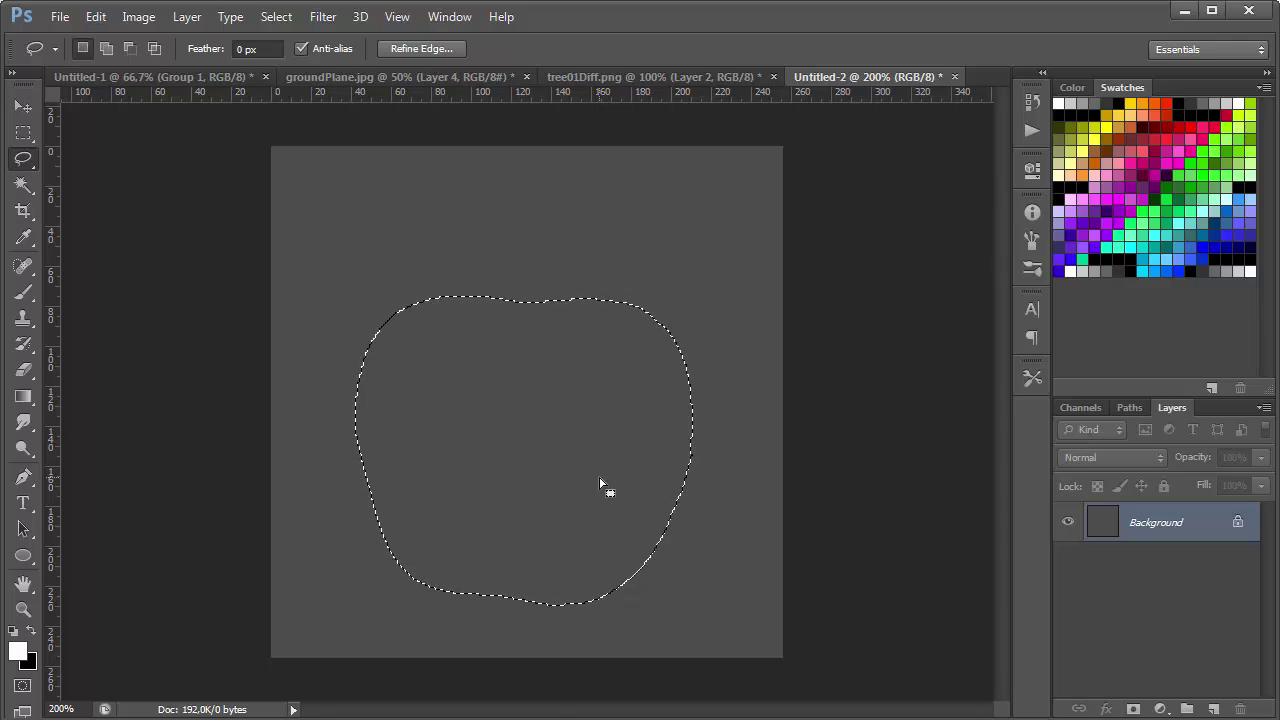
key("ctrl+minus")
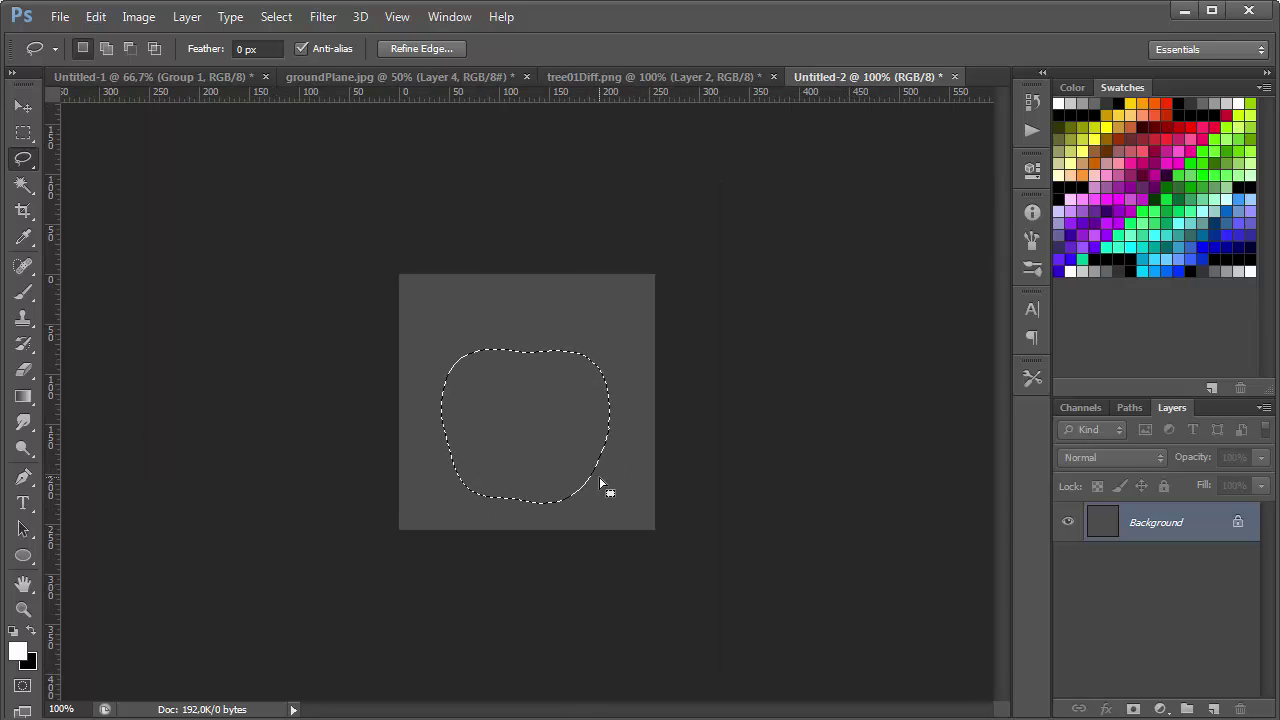
key("ctrl+plus")
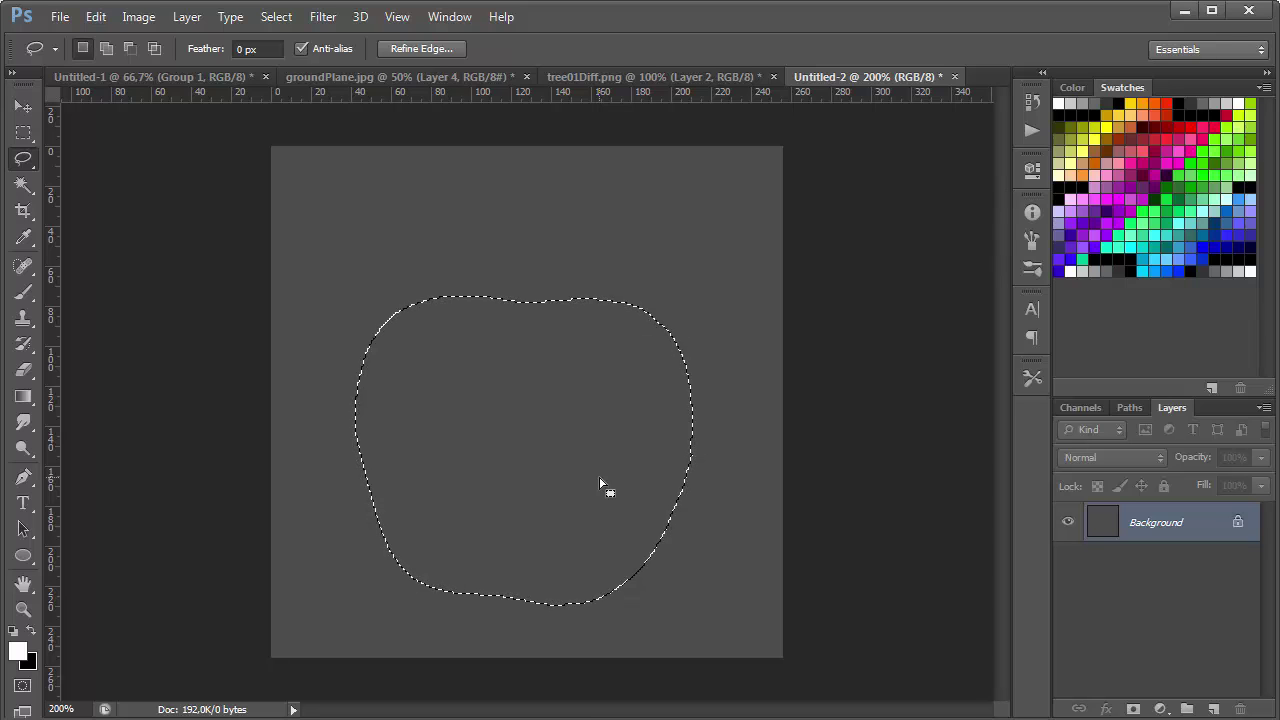
Create a layer named forma and fill the apple-shaped selection on it with black, leaving nothing selected
key("ctrl+shift+n")
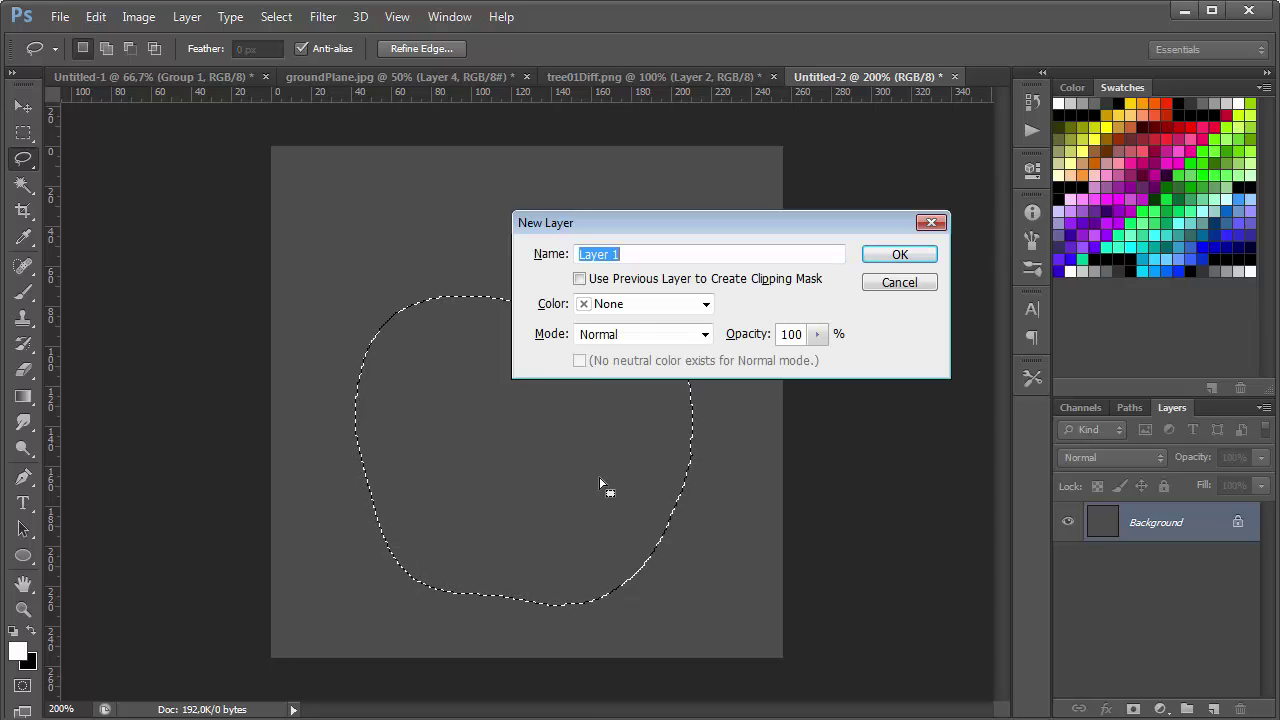
type("forma")
key("Return")
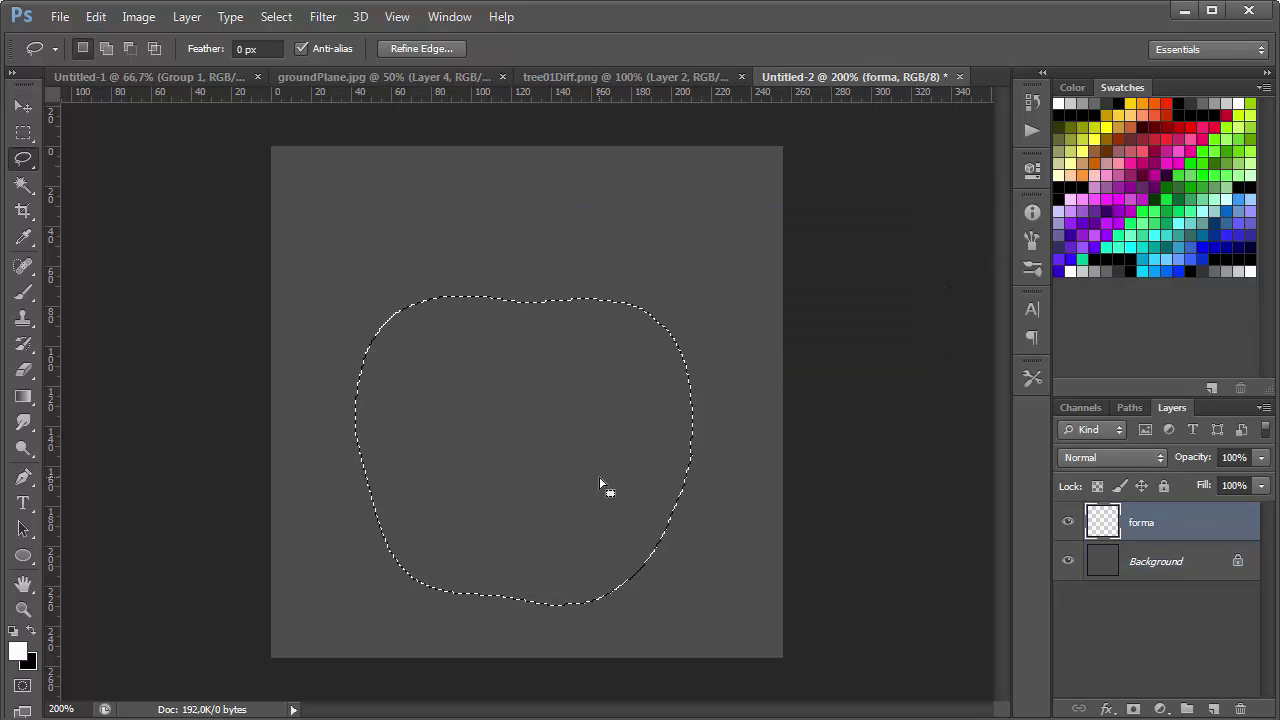
key("d")
key("alt")
key("alt+BackSpace")
key("ctrl+d")
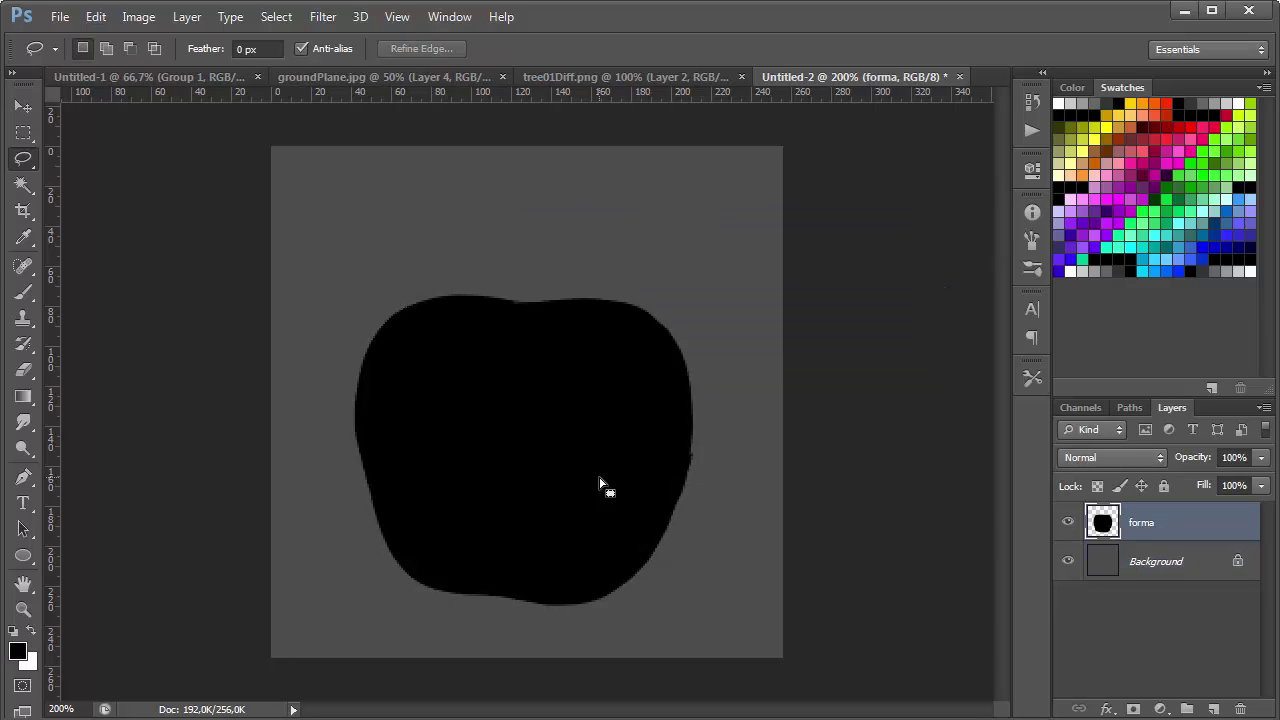
Trim the small bump on the black shape's right edge using freehand Lasso selections, and deselect
mouse_move(694, 404)
left_mouse_down()
mouse_move(690, 469)
mouse_move(714, 509)
left_mouse_up()
mouse_move(694, 435)
left_mouse_down()
mouse_move(690, 475)
mouse_move(770, 472)
left_mouse_up()
key("ctrl+d")
Create a layer named Cor and paint red over most of the black shape with the 175-size textured brush
key("ctrl+shift+n")
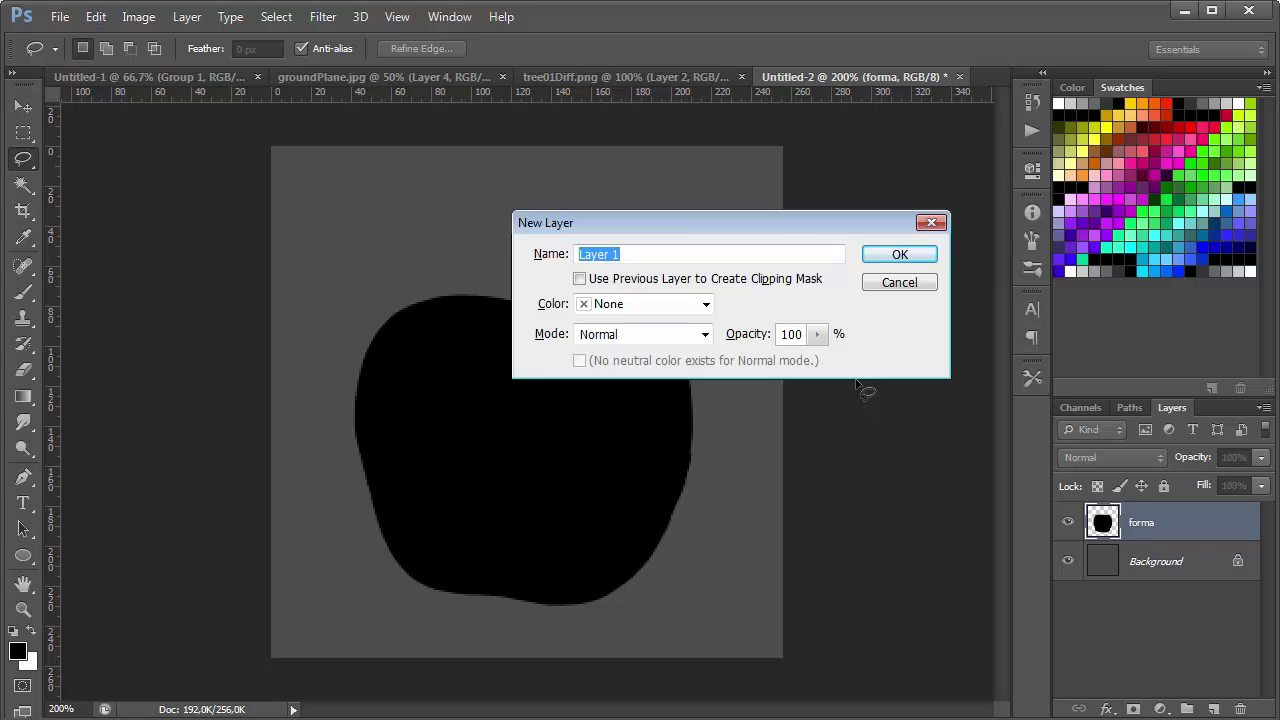
type("Cor")
key("Return")
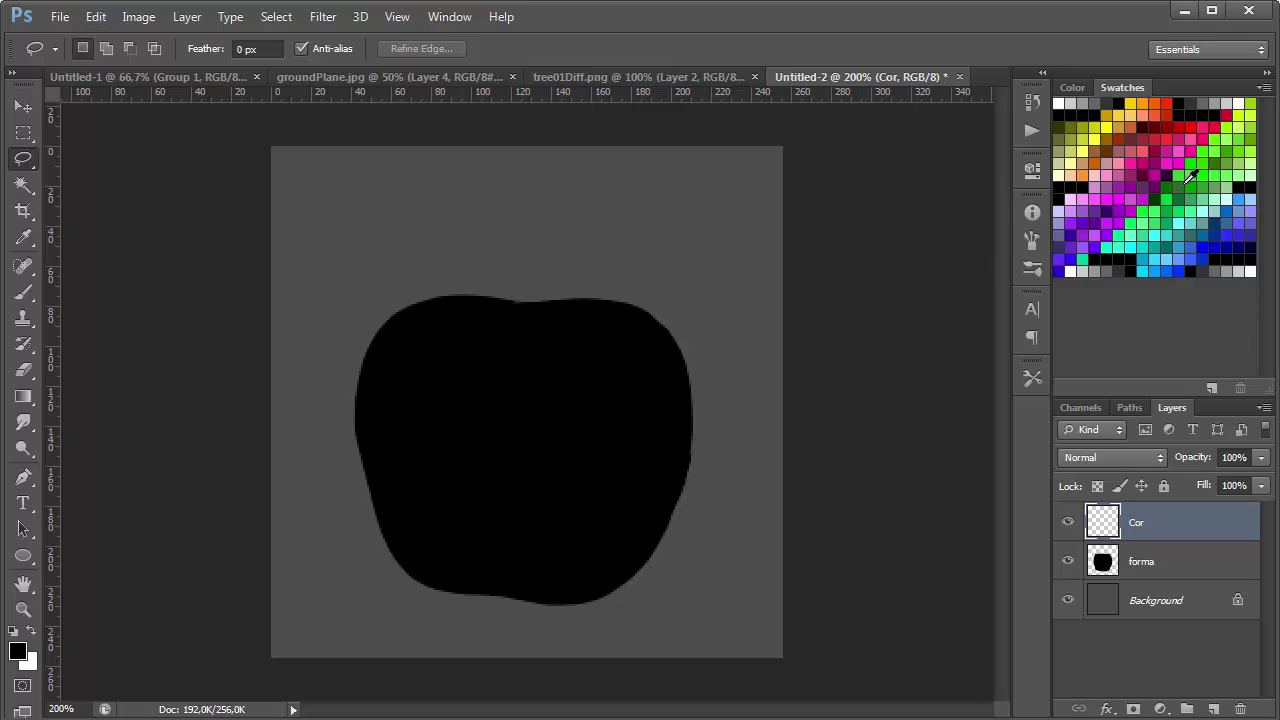
left_click(1181, 125)
key("b")
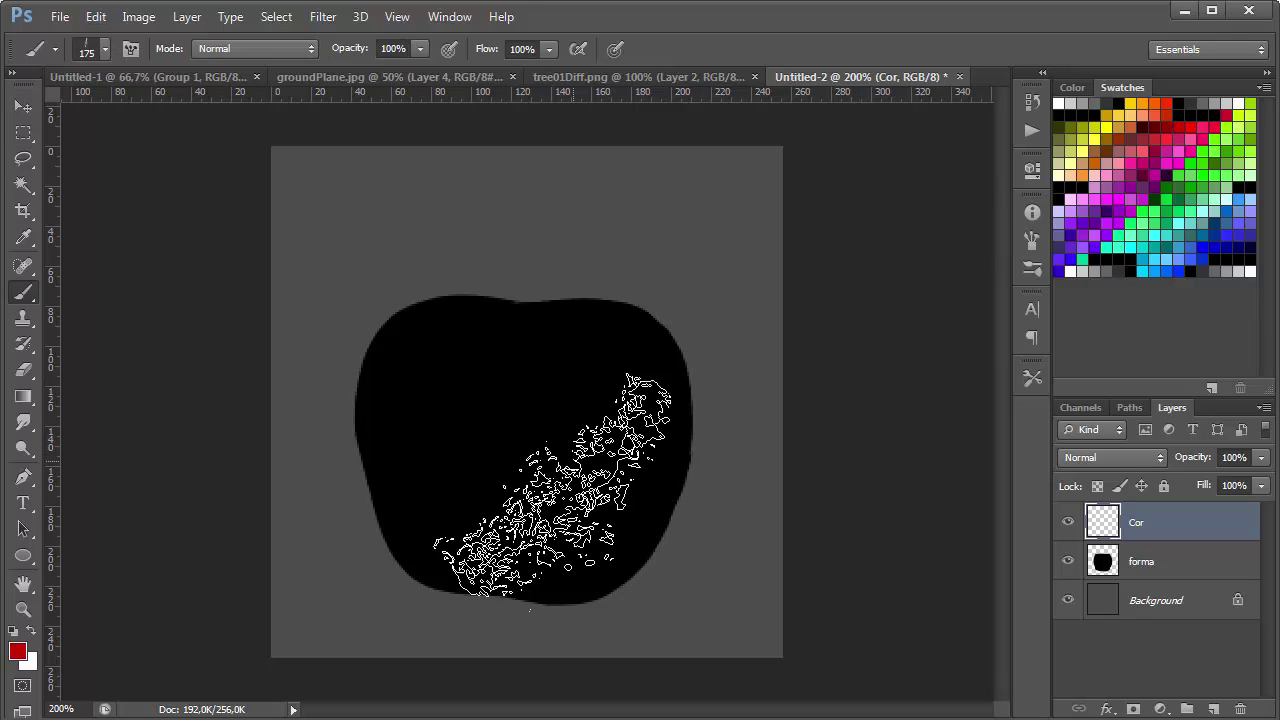
mouse_move(600, 471)
left_mouse_down()
mouse_move(680, 380)
mouse_move(660, 650)
left_mouse_up()
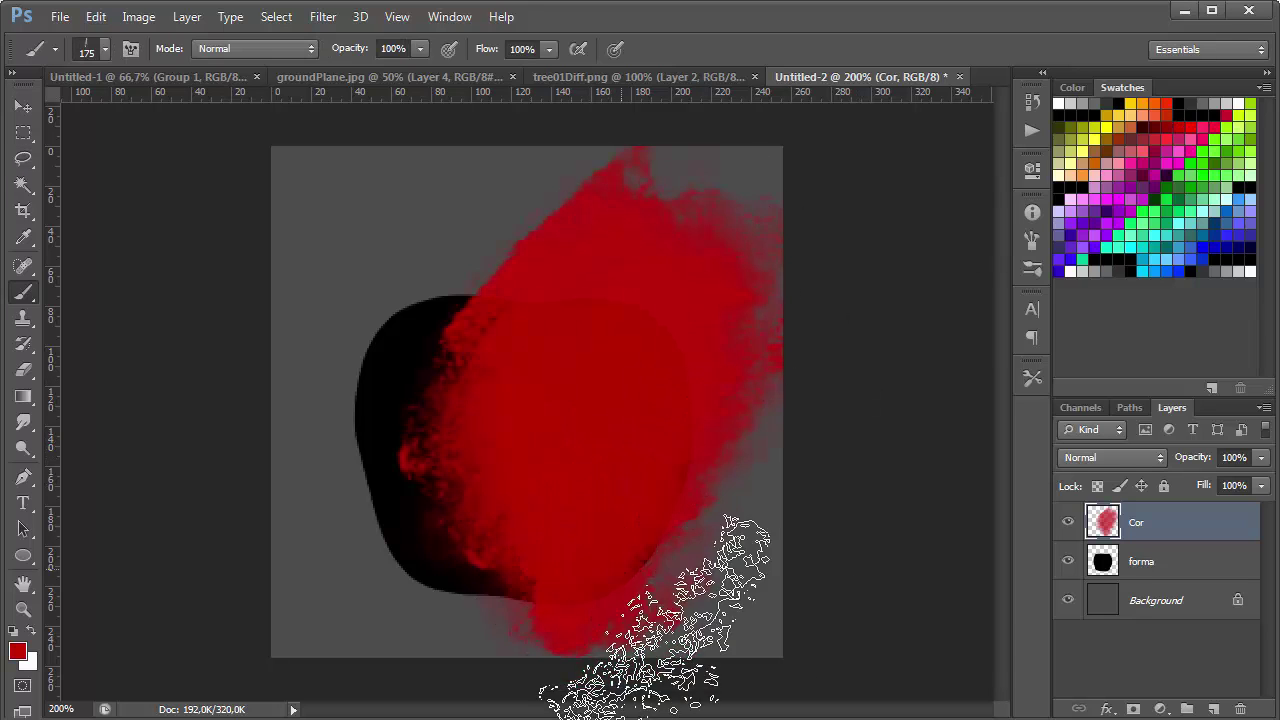
Clip the Cor layer to the forma layer and paint the remaining black area of the apple red
left_click(1168, 540, "alt")
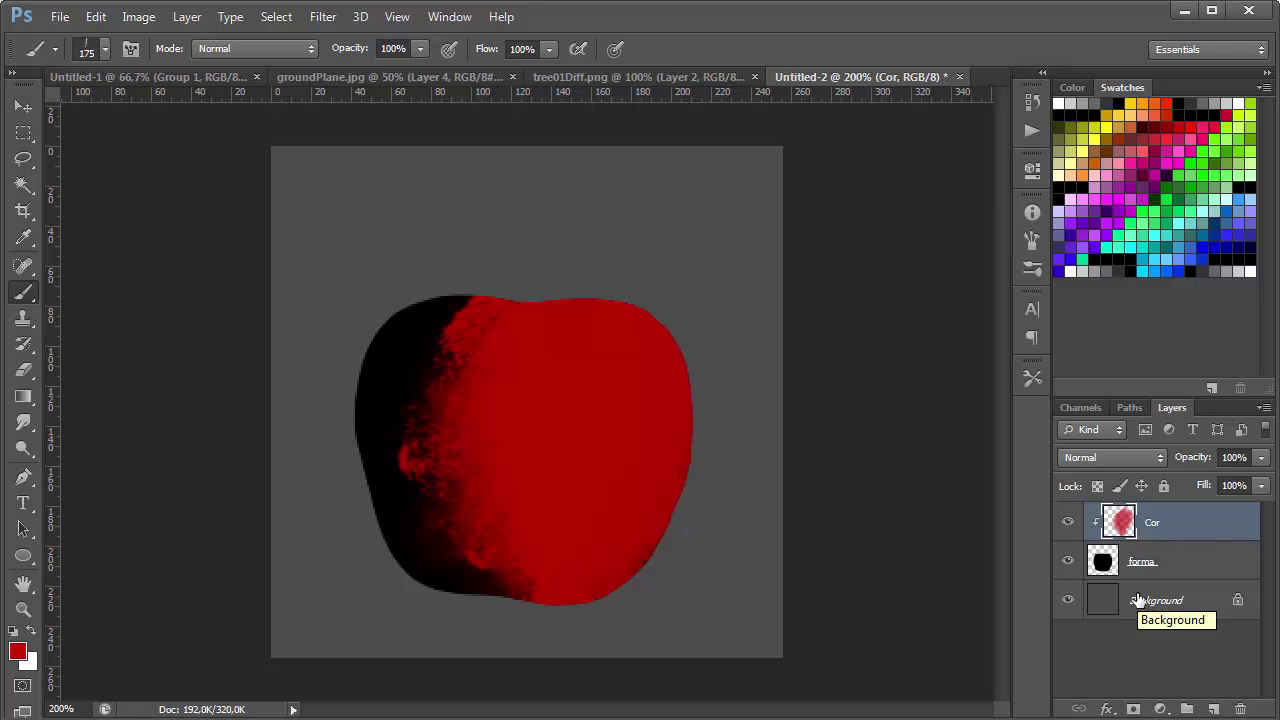
mouse_move(508, 414)
left_mouse_down()
mouse_move(421, 400)
mouse_move(411, 307)
mouse_move(488, 522)
mouse_move(444, 317)
mouse_move(510, 494)
left_mouse_up()
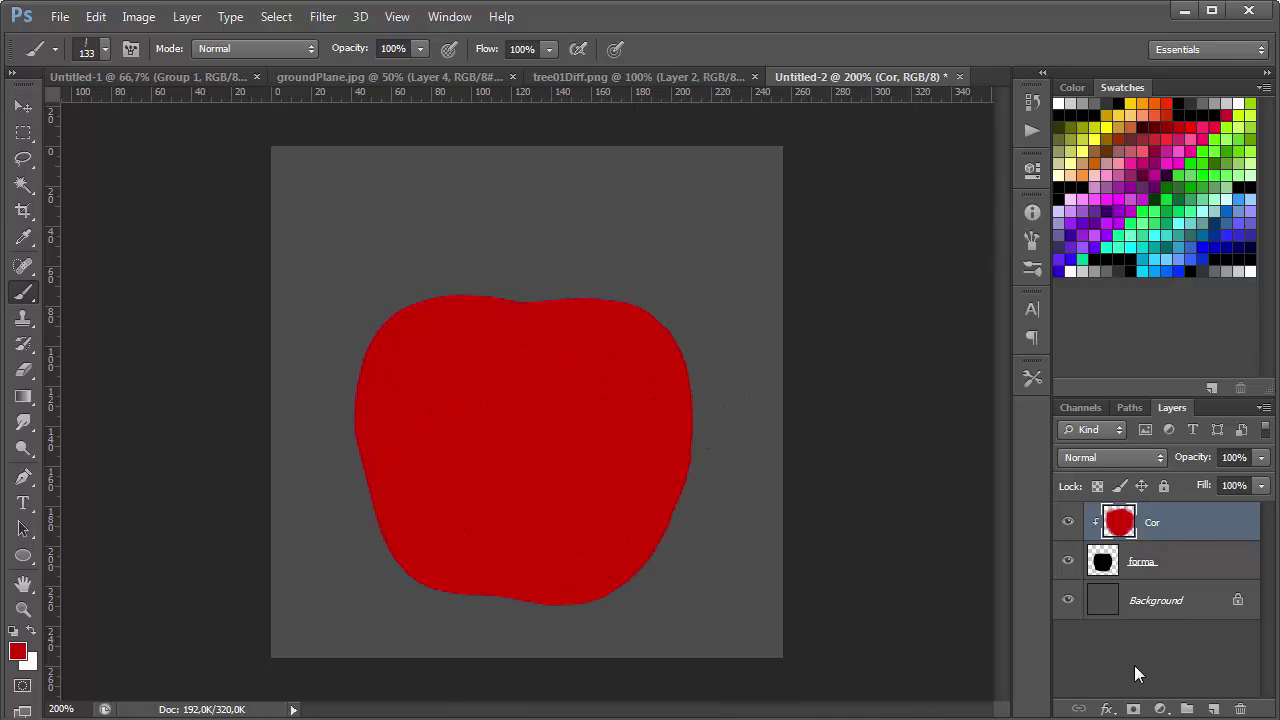
Set the foreground color to wine red 8c1d32 and fill the Cor layer with it
left_click(19, 649)
left_click(971, 216)
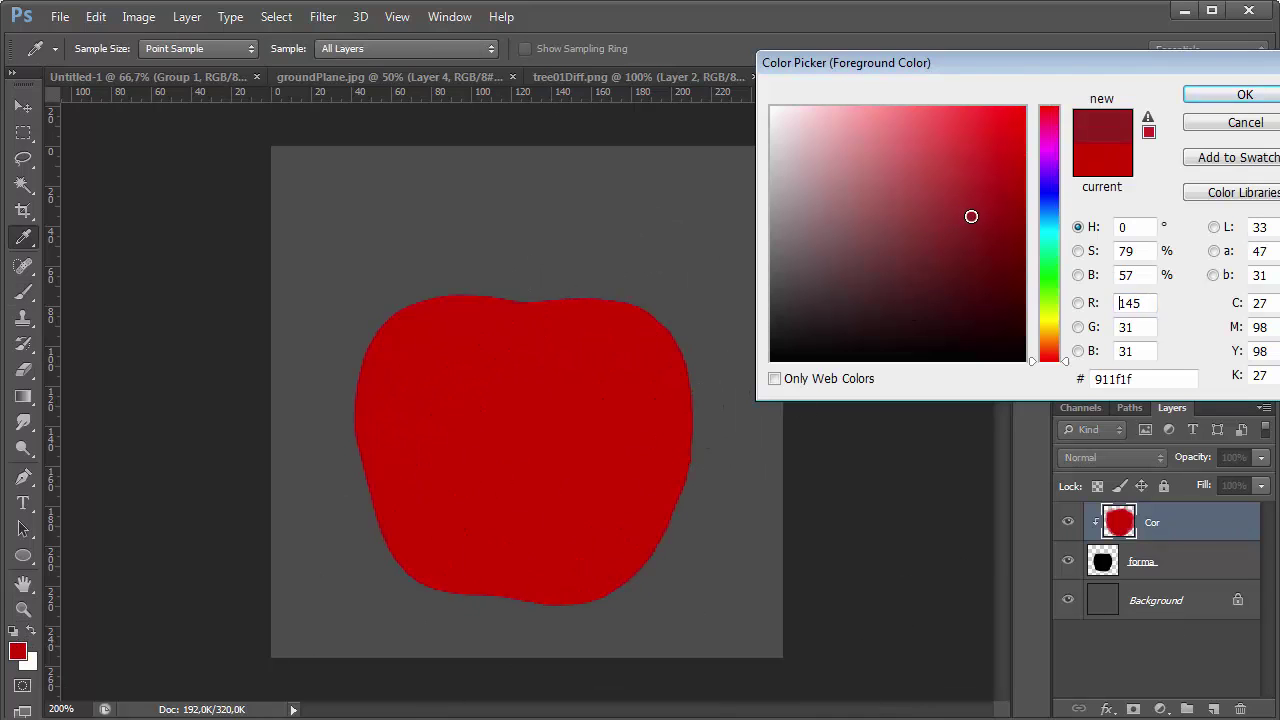
left_click(971, 220)
left_click(1054, 114)
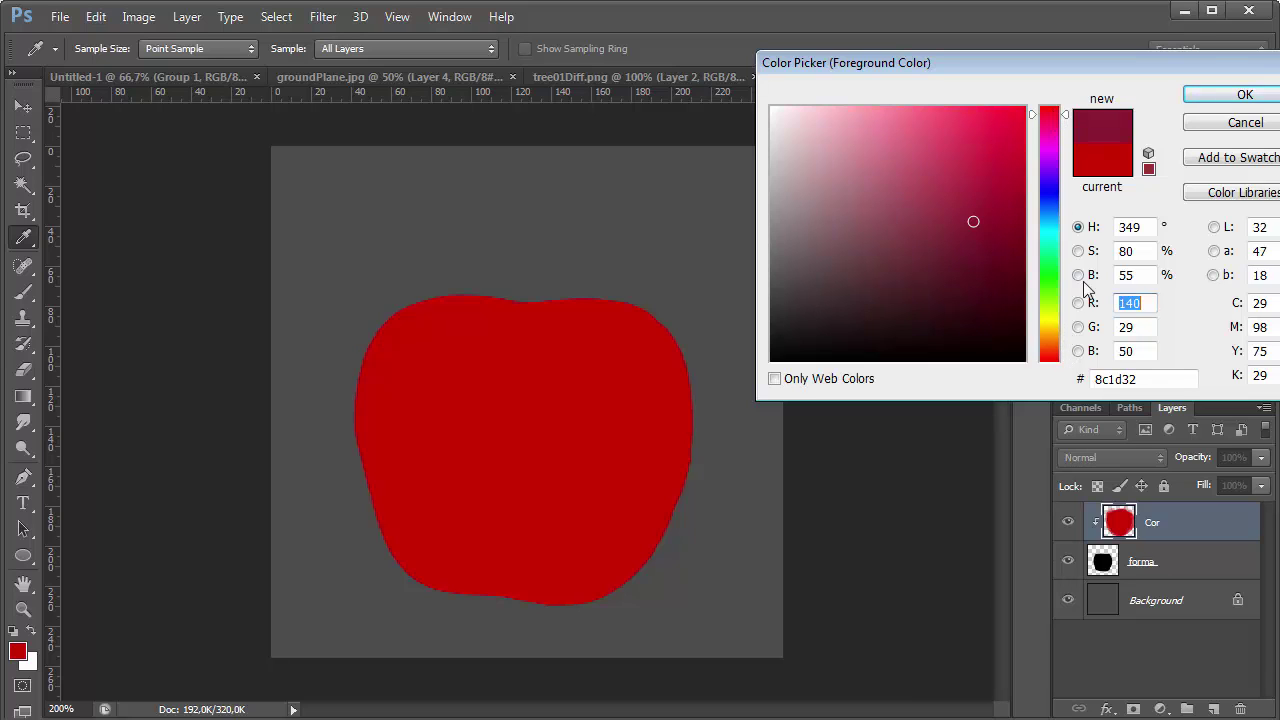
left_click(1245, 96)
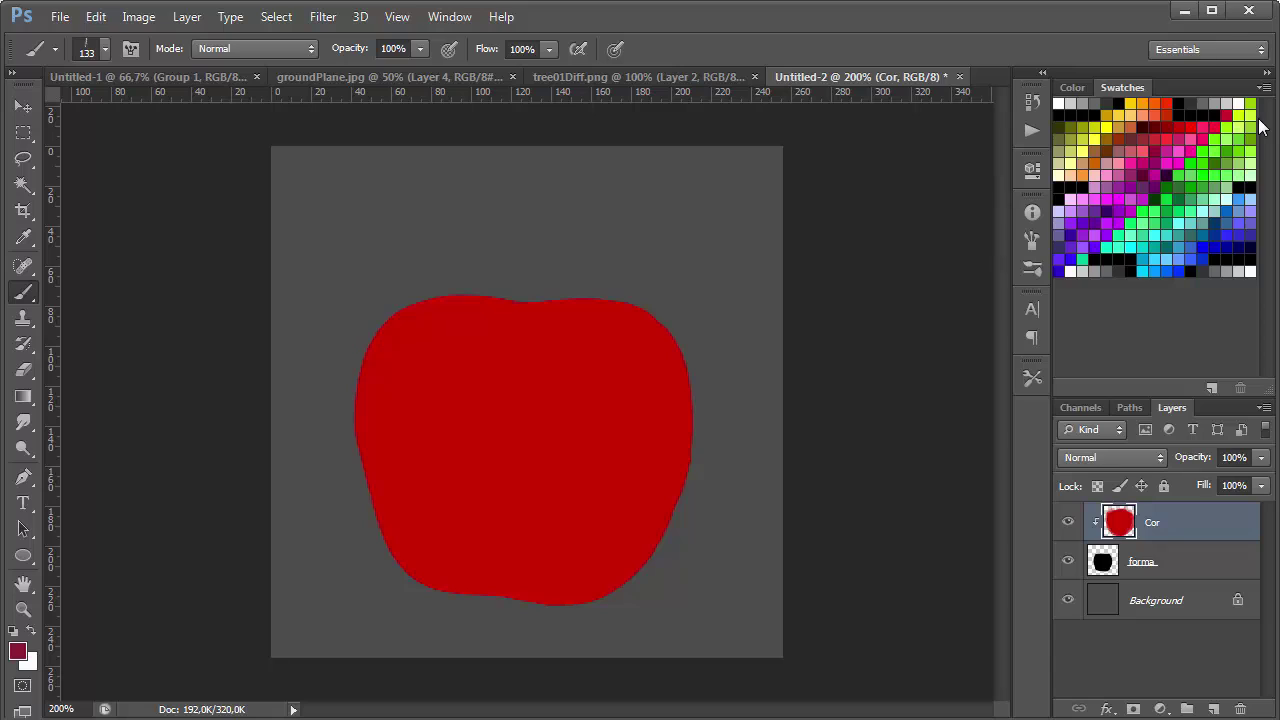
key("alt+BackSpace")
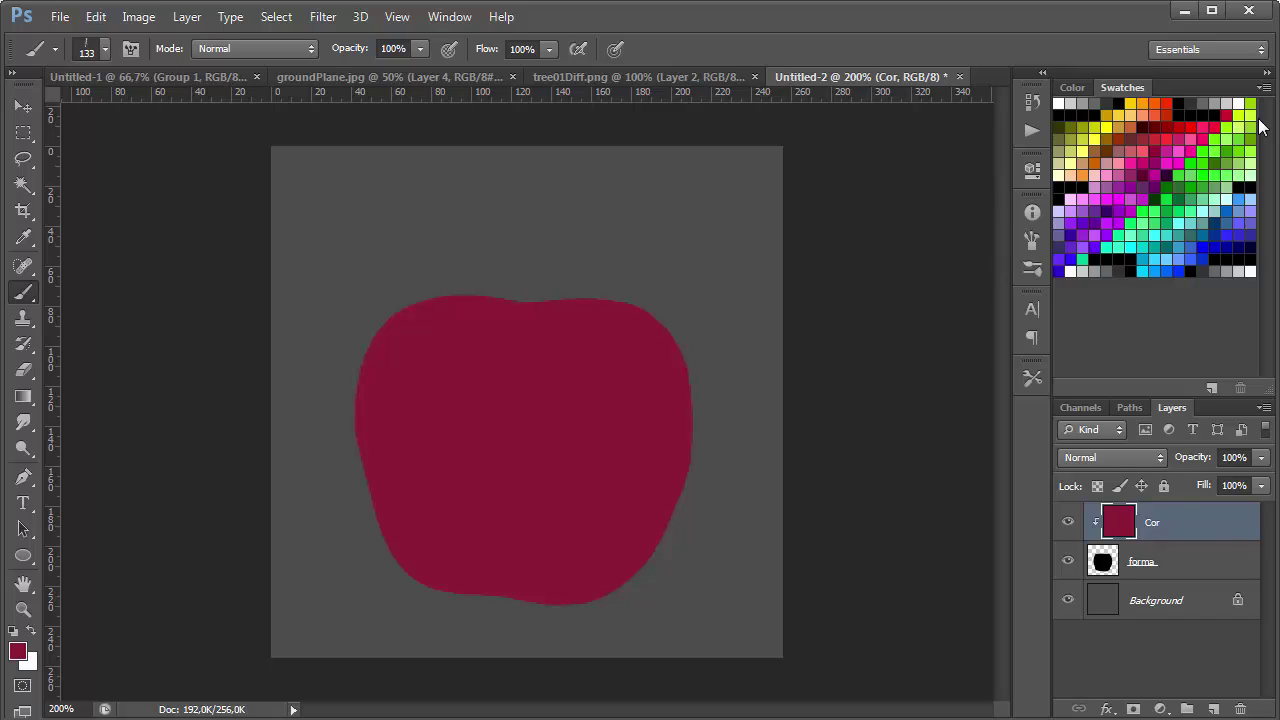
Set up the Gradient tool with the Foreground to Transparent preset and a very dark wine-red foreground color
left_click(23, 396)
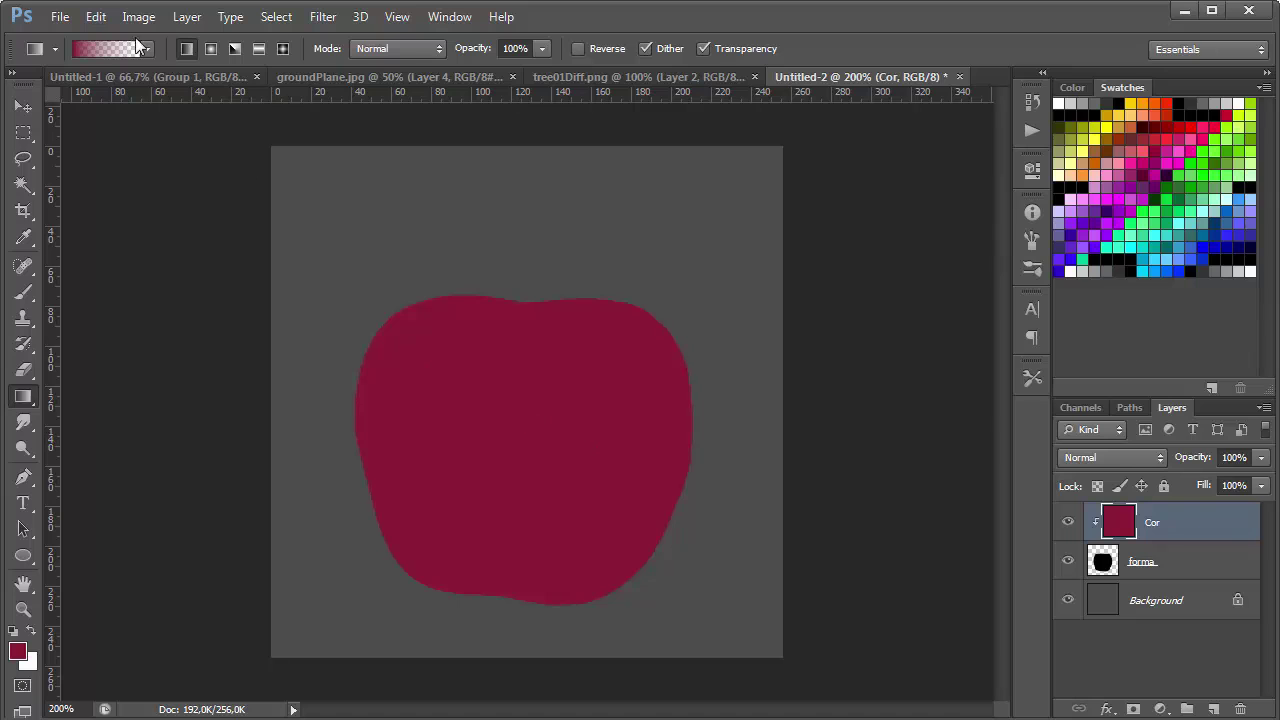
left_click(143, 48)
left_click(105, 48)
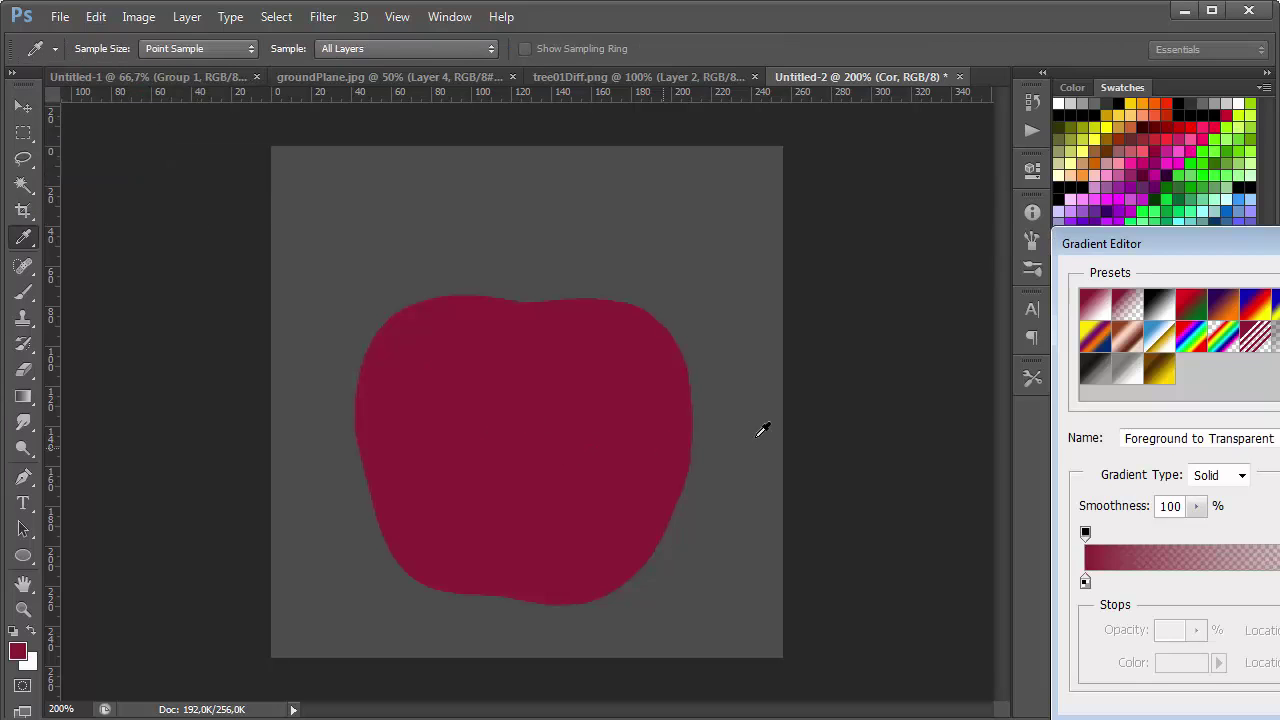
key("Return")
right_click(591, 434)
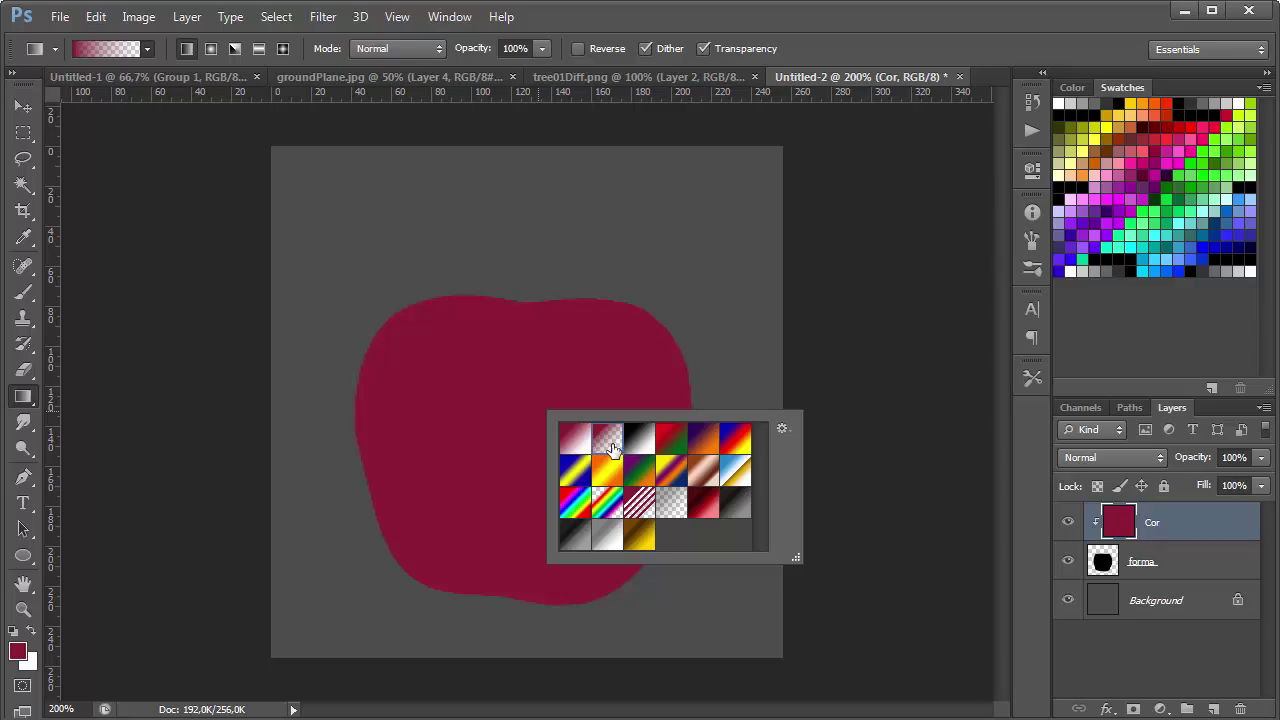
left_click(27, 648)
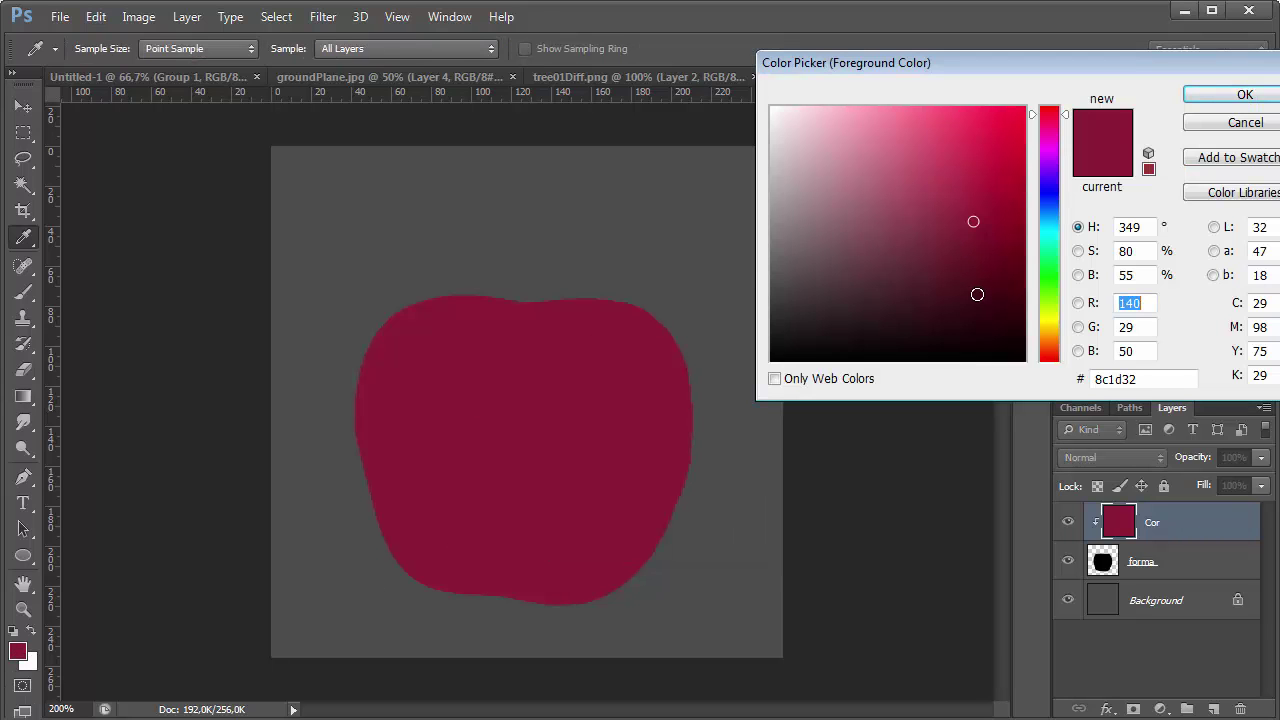
left_click_drag(977, 294, 975, 317)
key("Return")
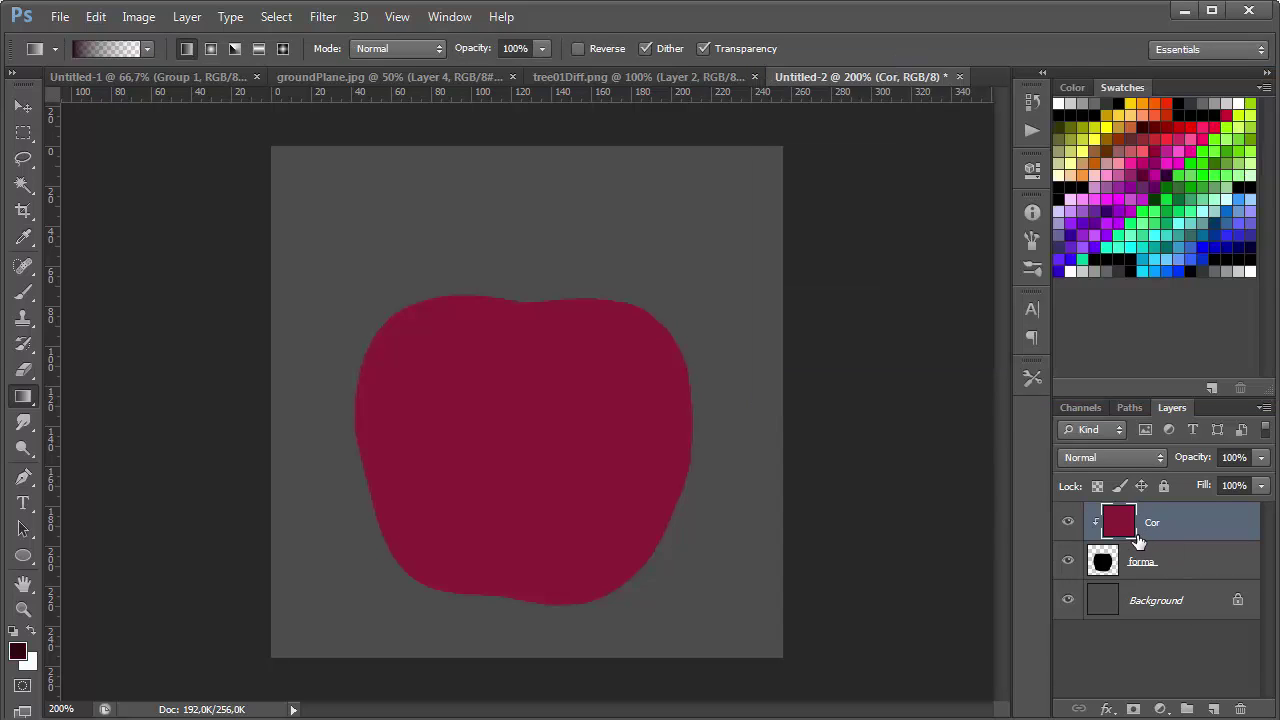
Try a dark linear gradient upward across the whole apple, undo it, and set the gradient's blending mode to Overlay
left_click_drag(550, 672, 523, 120)
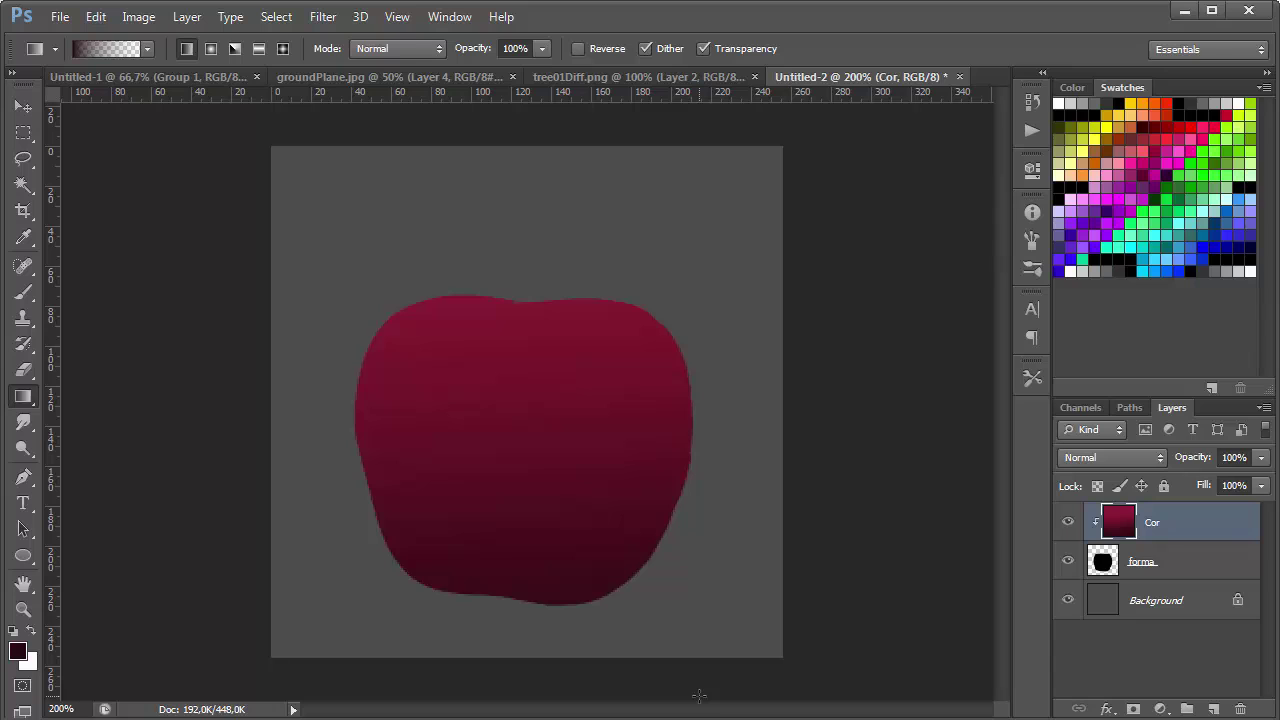
key("ctrl+z")
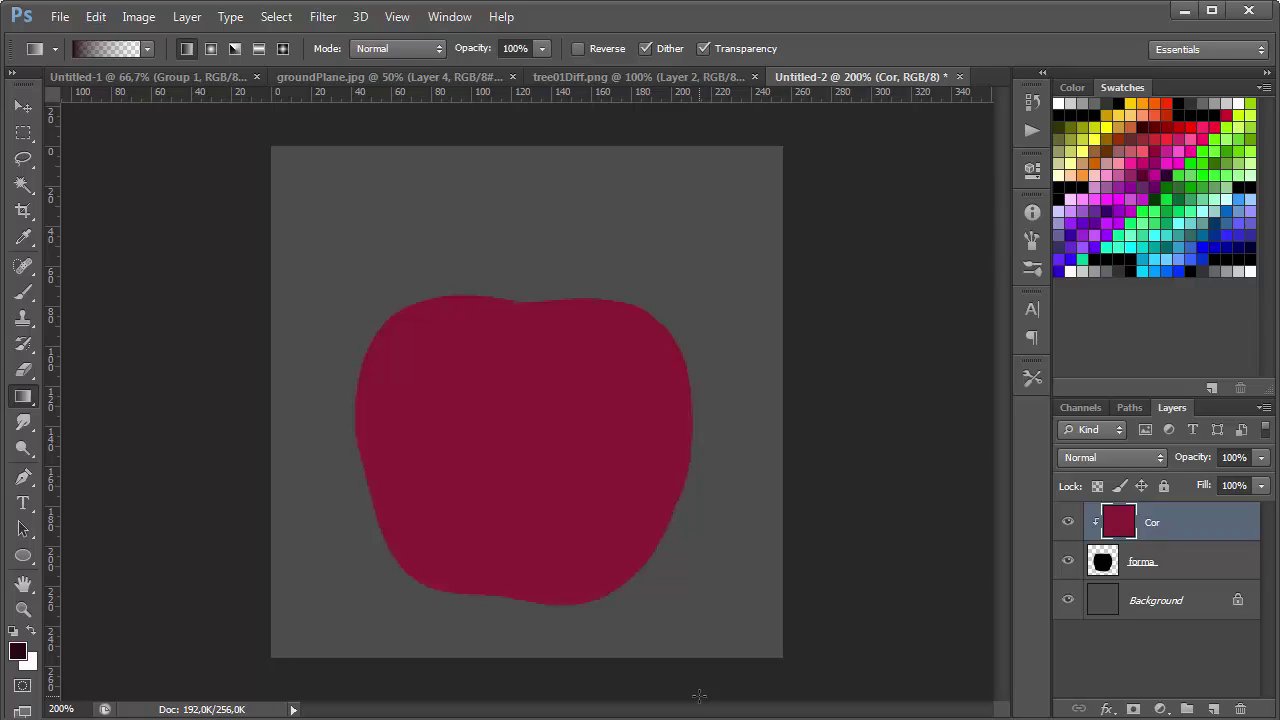
left_click(433, 50)
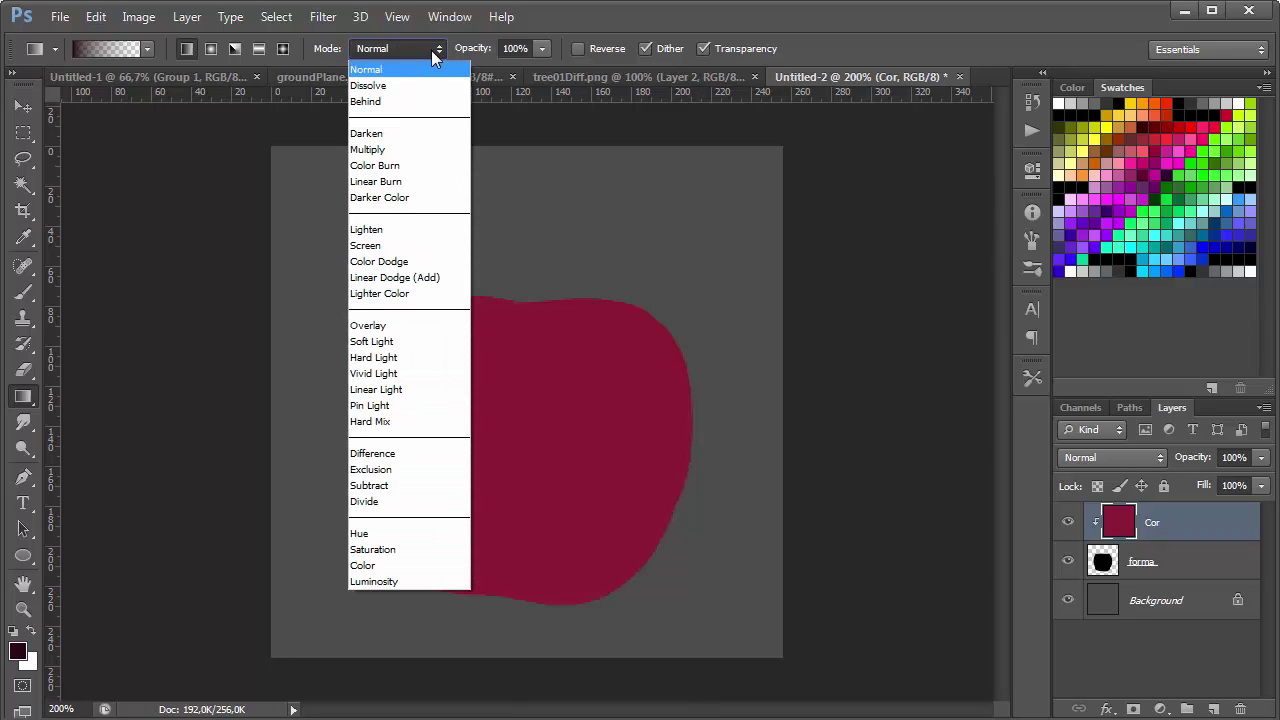
left_click(423, 323)
Shade the apple's lower, right and upper-left edges on the Cor layer with dark Overlay gradients running inward
left_click_drag(690, 649, 576, 408)
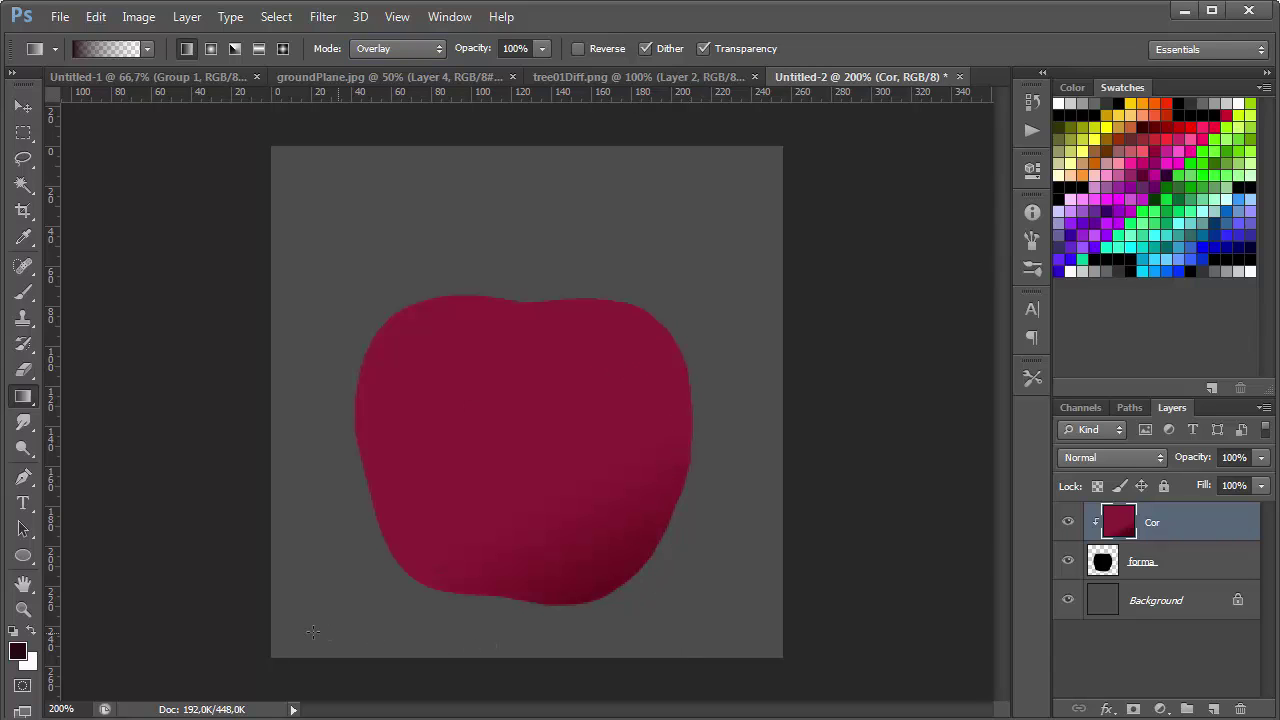
left_click_drag(313, 635, 480, 470)
left_click_drag(612, 401, 755, 465)
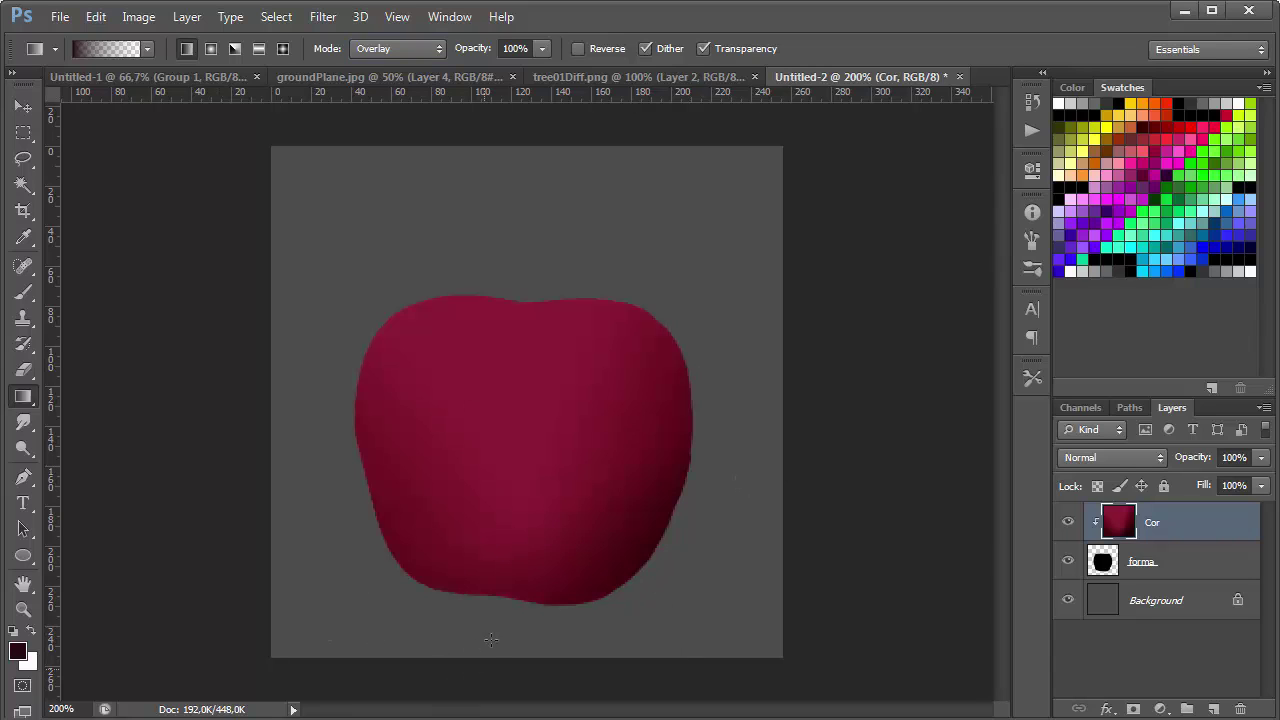
left_click_drag(491, 640, 559, 544)
left_click_drag(307, 228, 430, 370)
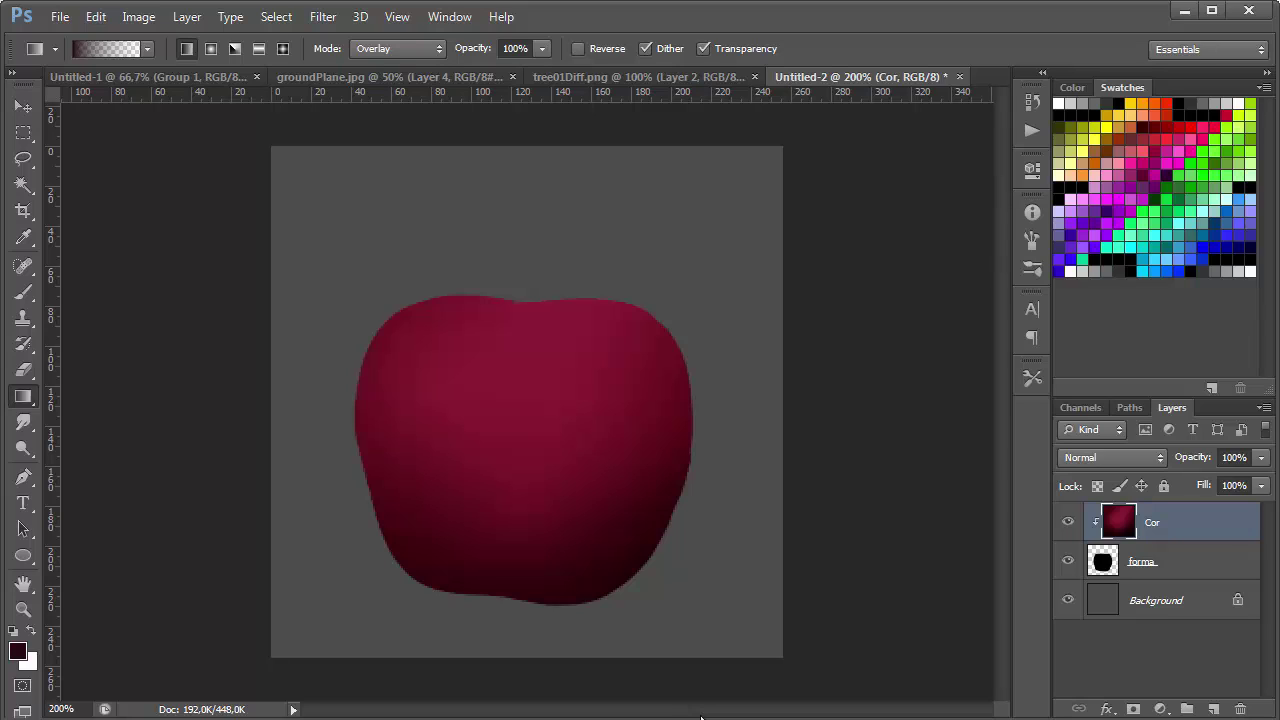
Undo the recent Overlay gradient strokes on the apple
key("ctrl+alt+z")
key("ctrl+alt+z")
key("ctrl+alt+z")
key("ctrl+alt+z")
key("ctrl+alt+z")
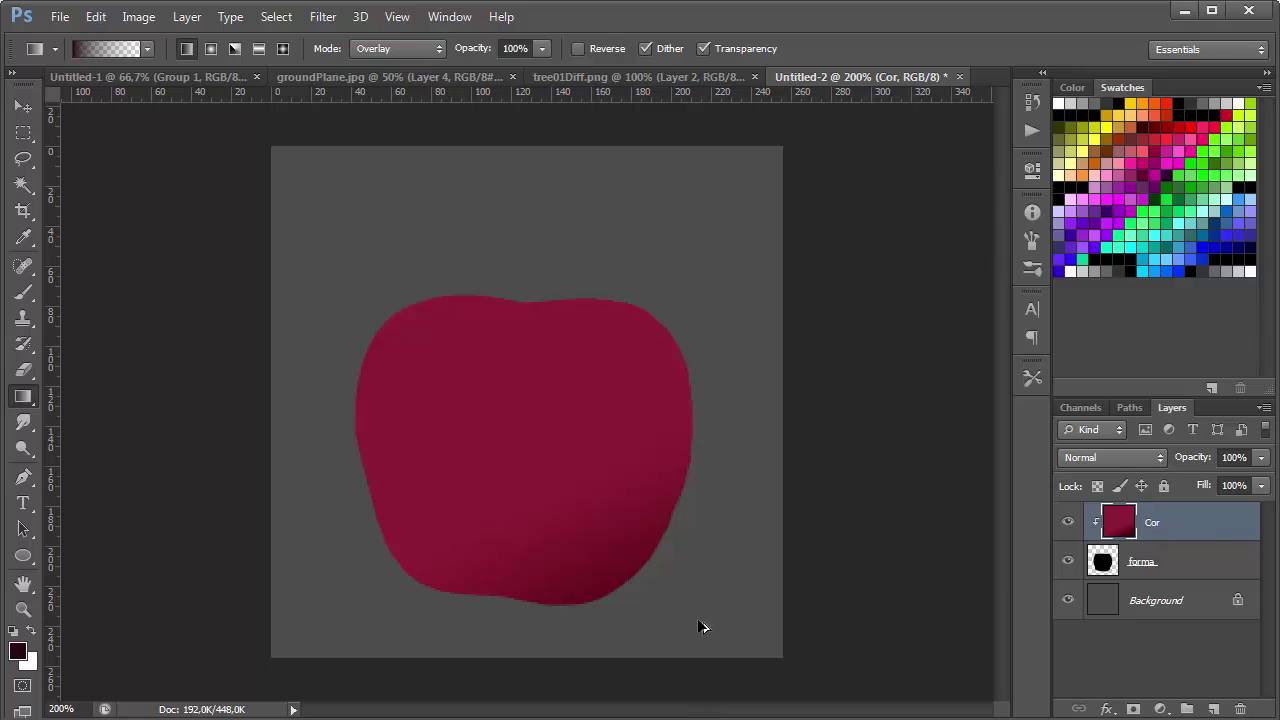
Darken the apple's right, lower-left, upper-left and bottom edges again with short Overlay gradients running inward, leaving the middle lighter
left_click_drag(661, 640, 580, 464)
left_click_drag(785, 418, 624, 424)
left_click_drag(341, 620, 468, 505)
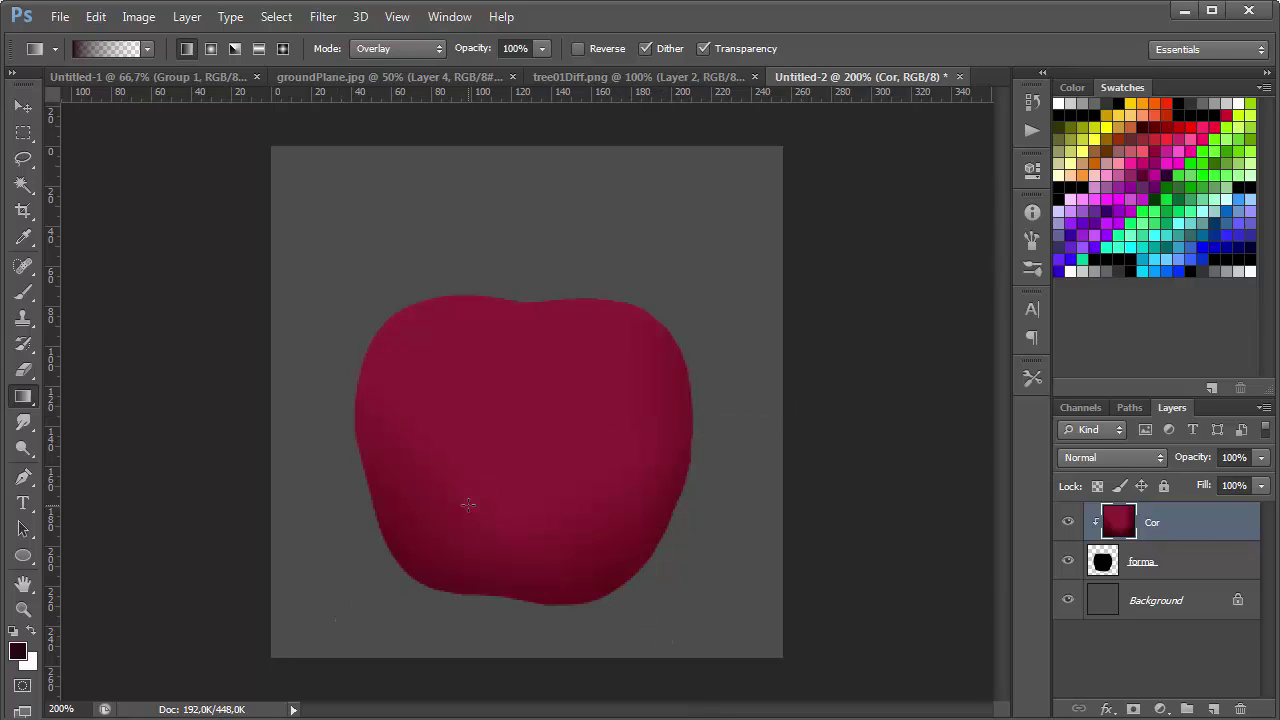
left_click_drag(438, 413, 438, 413)
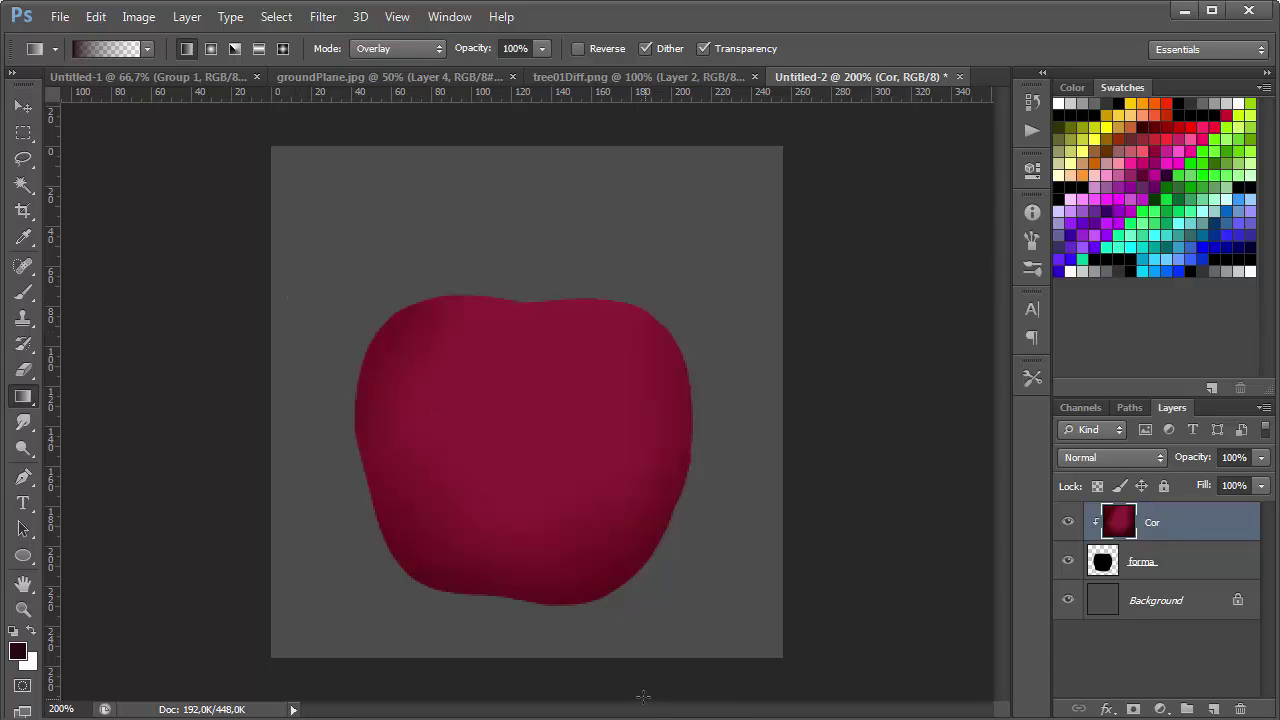
left_click_drag(609, 653, 583, 409)
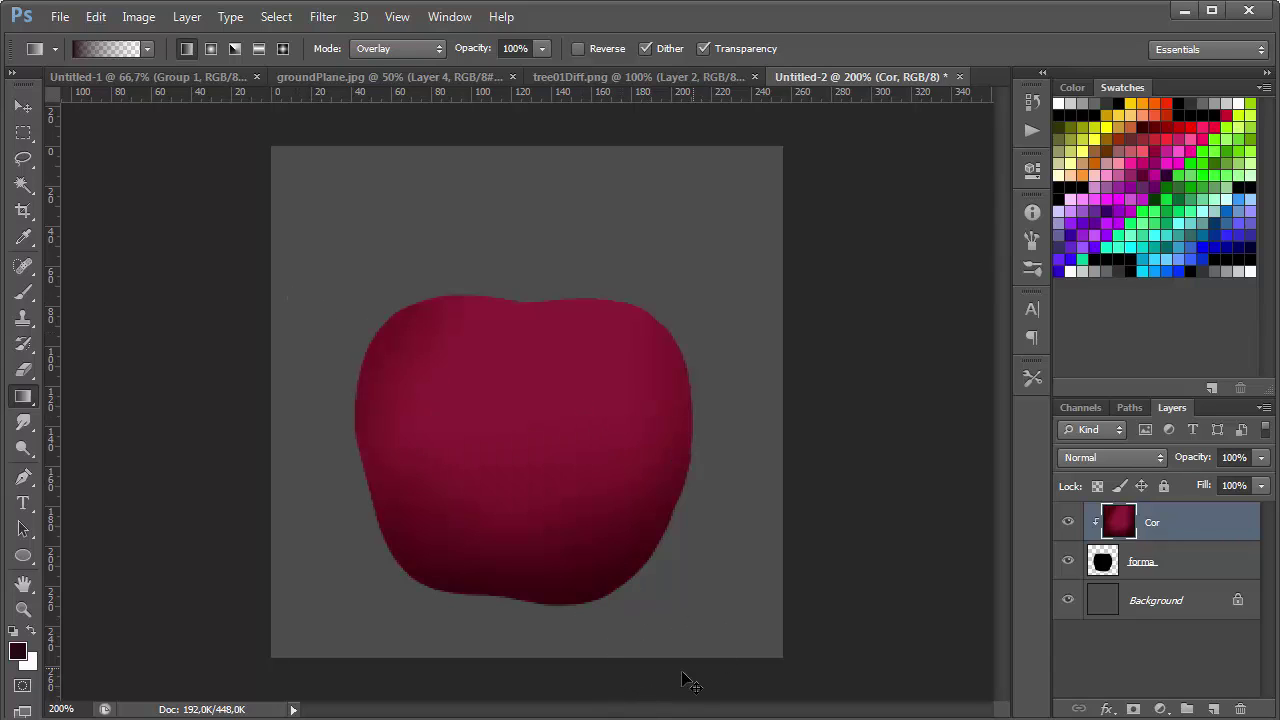
Undo the last gradient and darken the apple's bottom edge with an upward Overlay gradient
key("ctrl+z")
left_click_drag(618, 692, 601, 520)
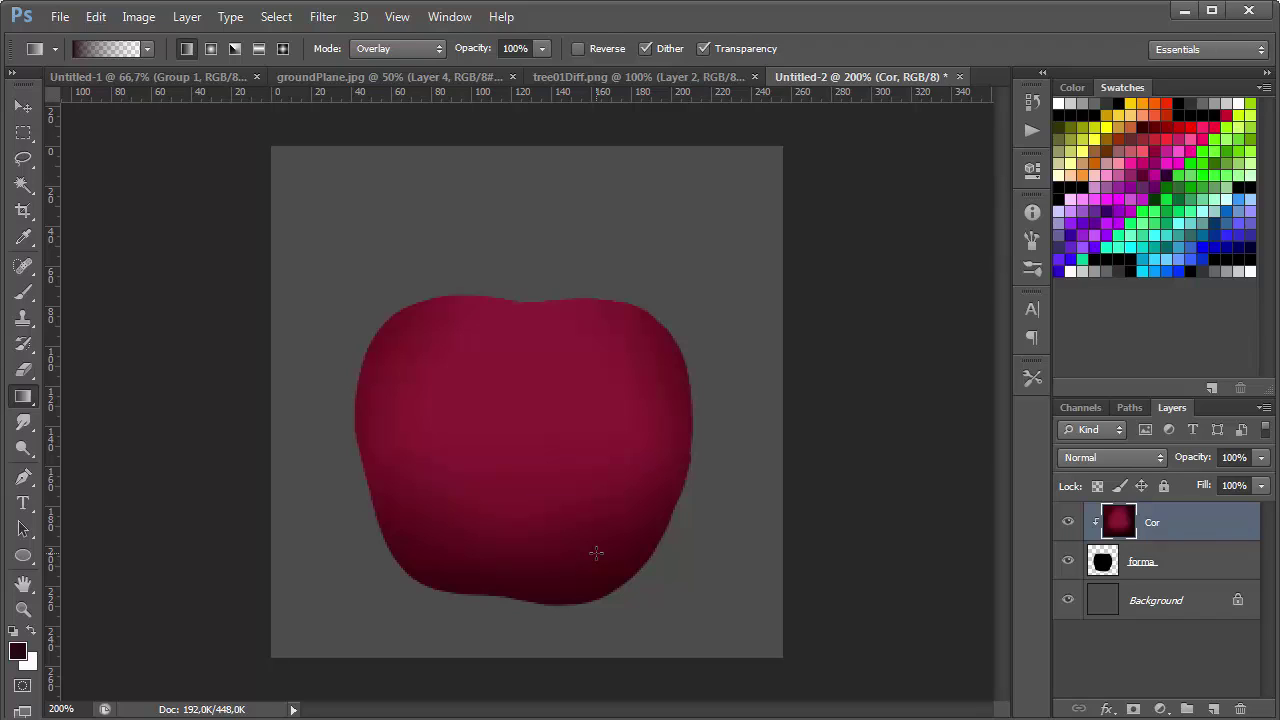
Create a new layer named "Brilho" above the Cor layer
key("ctrl+shift+n")
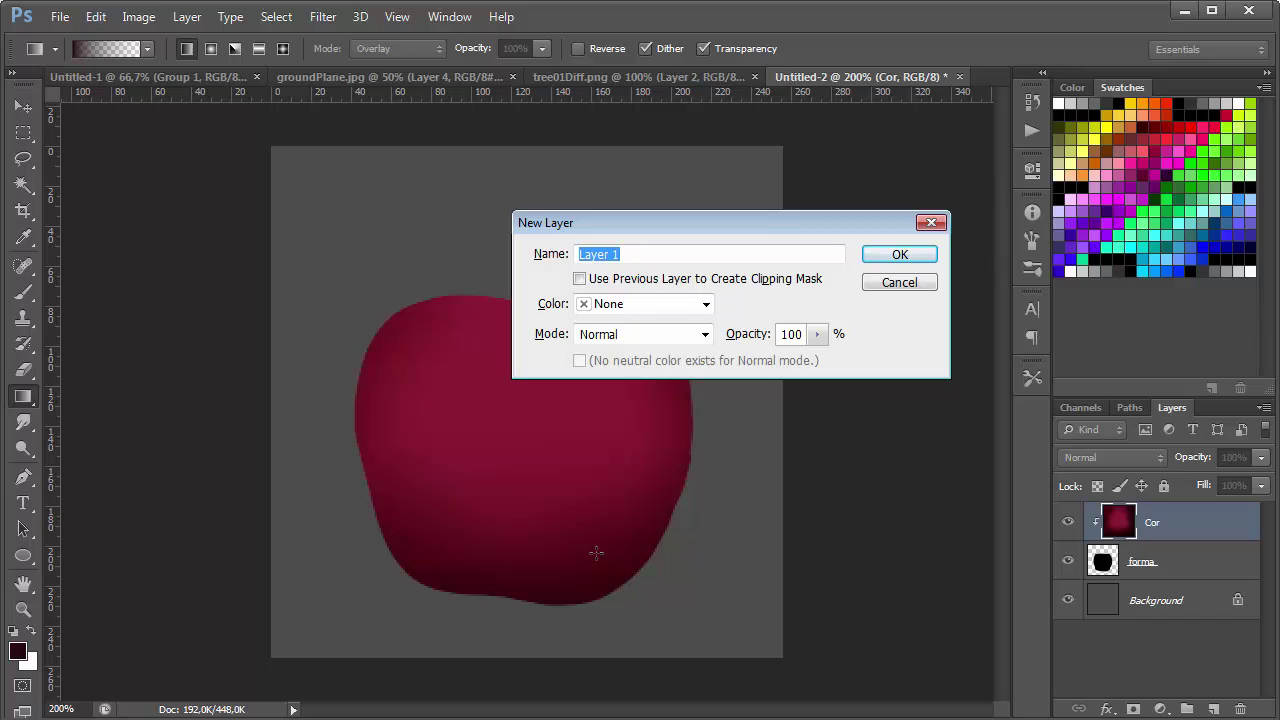
type("Brilho")
key("Return")
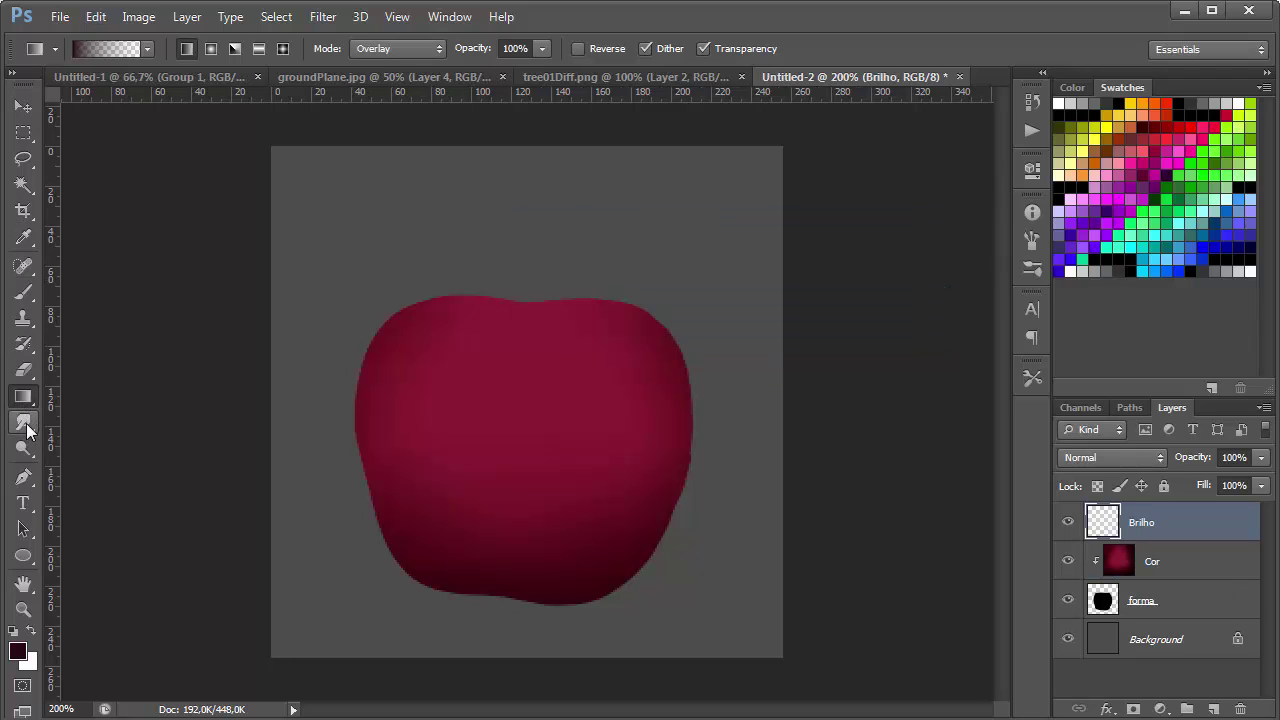
Paint one white dab on the apple's upper left with the 133 px soft round brush and set the Brilho layer to Overlay
left_click(23, 292)
right_click(552, 368)
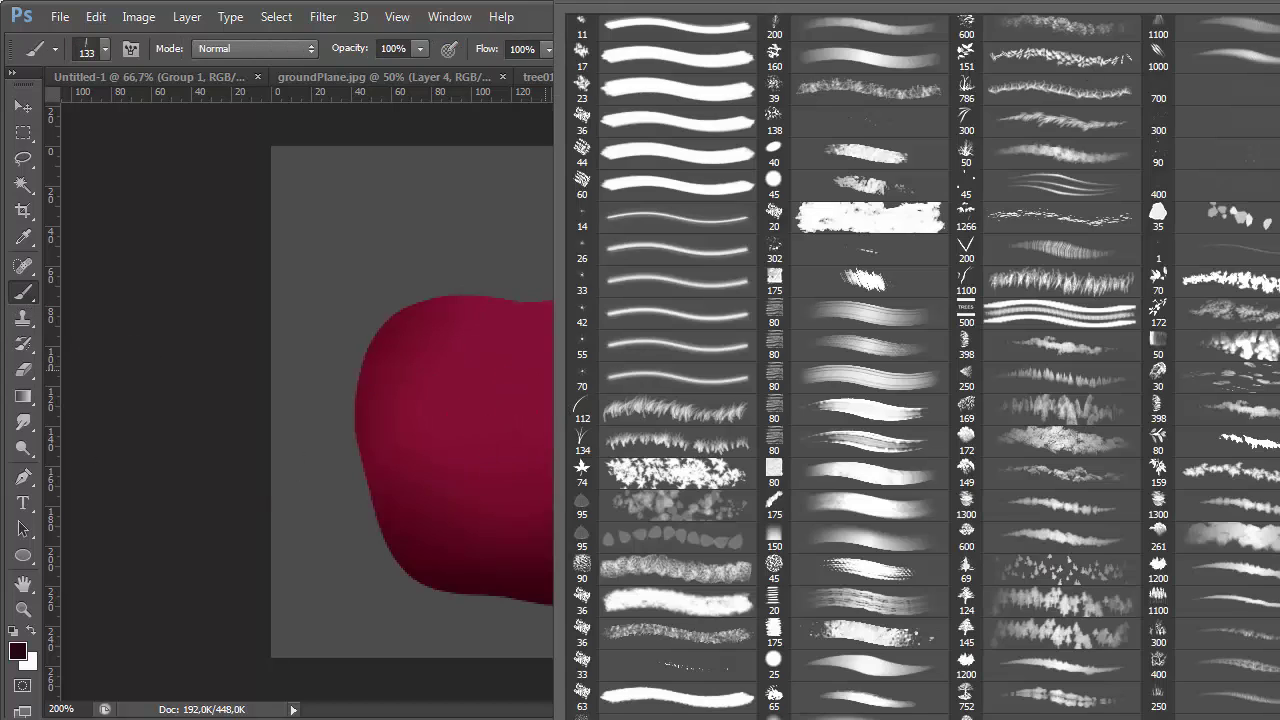
scroll(922, 366, "down", 15)
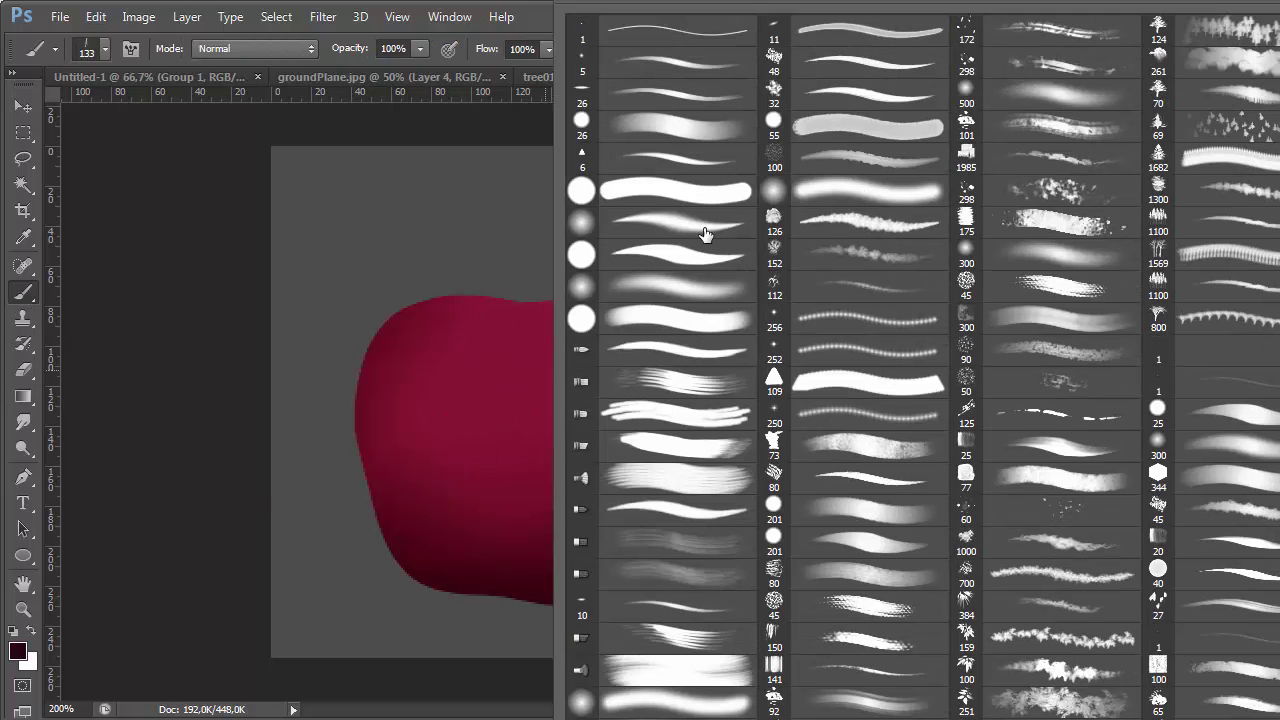
left_click(700, 287)
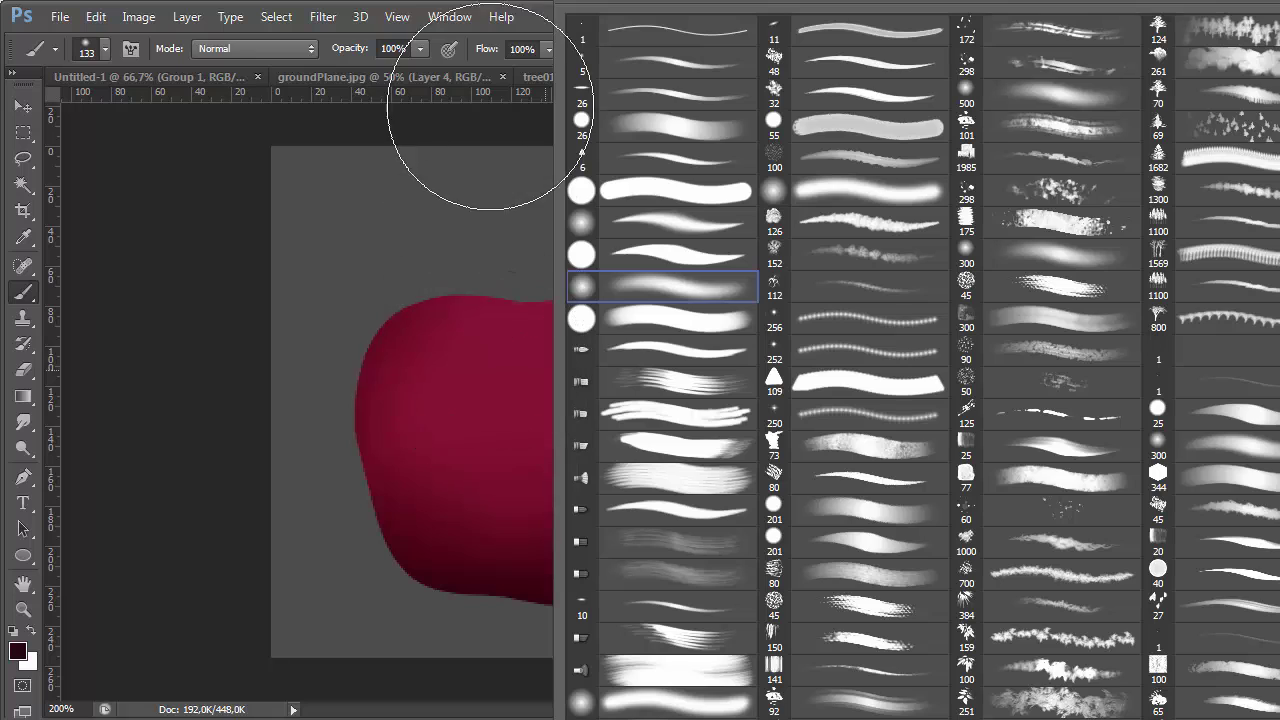
key("Return")
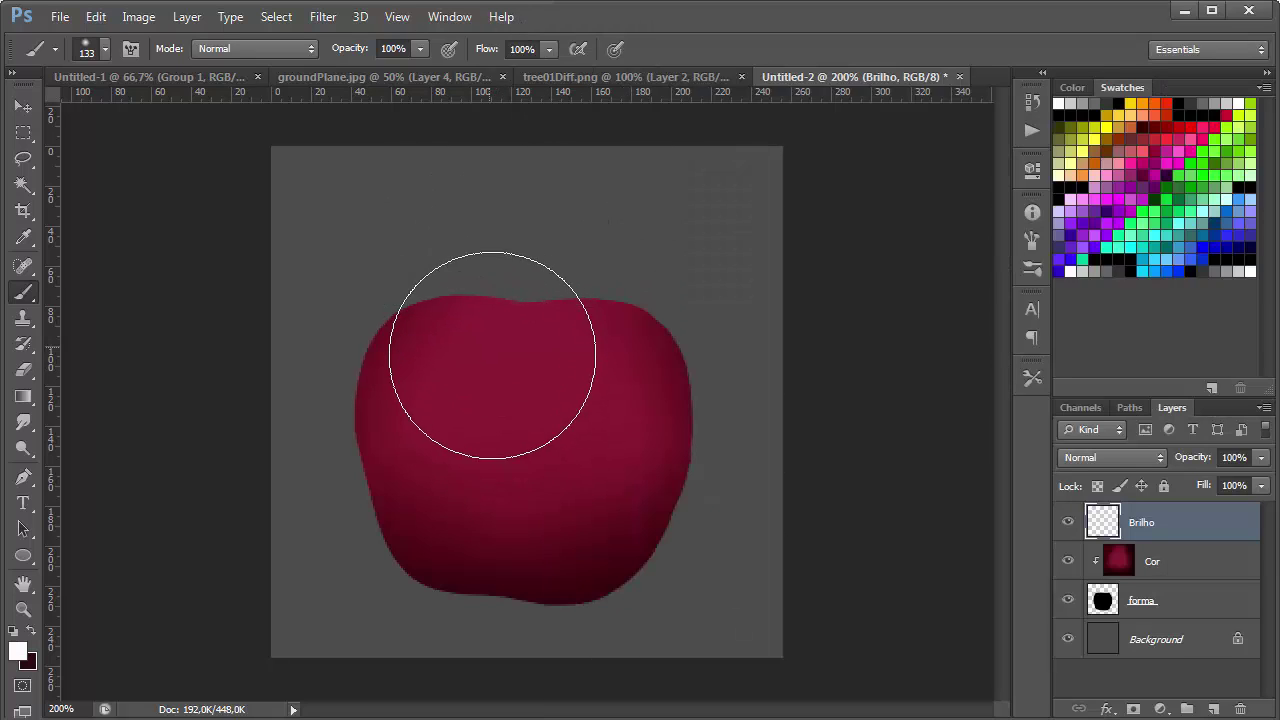
left_click(486, 358)
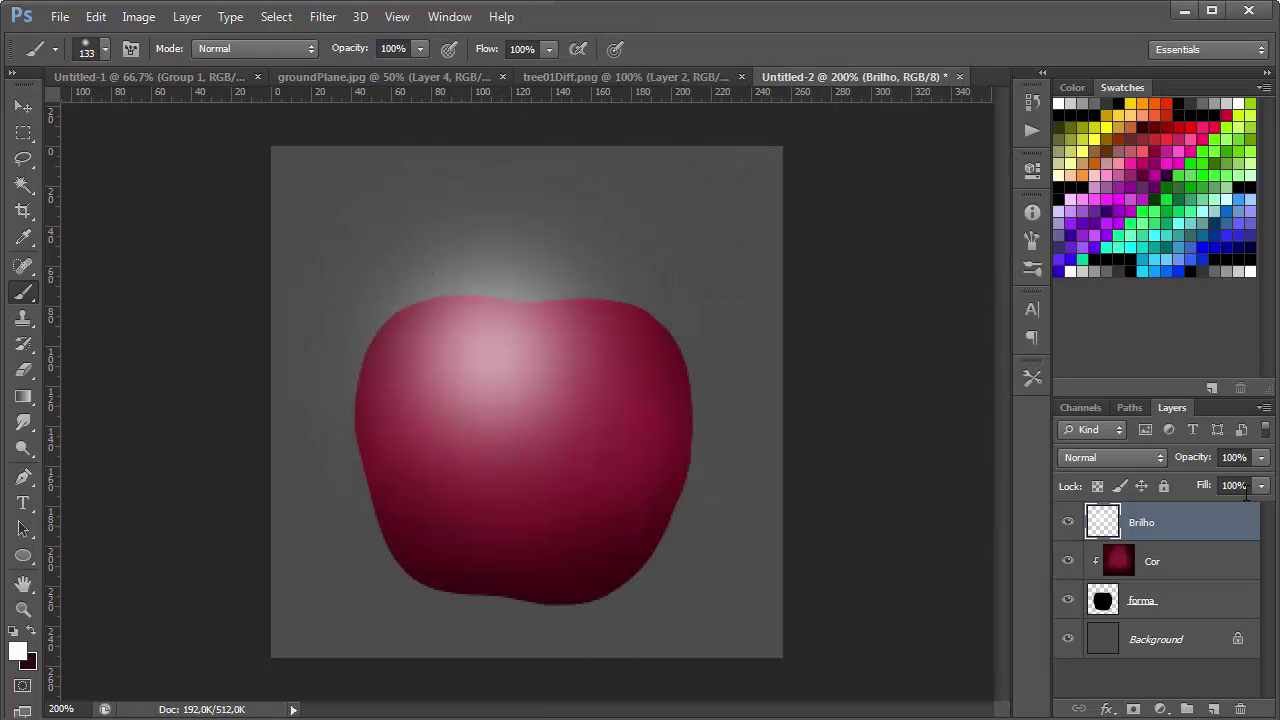
left_click(1120, 457)
left_click(1093, 183)
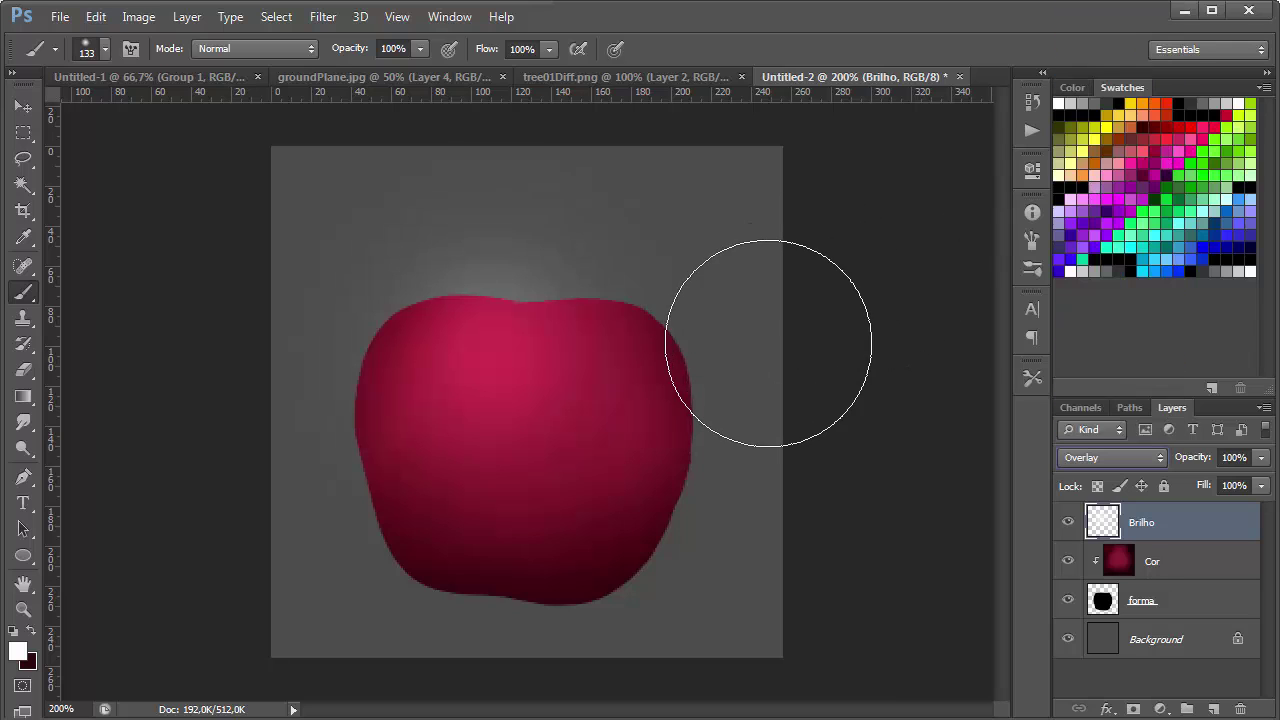
Scale the Brilho glow to about 81% width and 77% height, shifting it slightly left on the apple
key("ctrl+t")
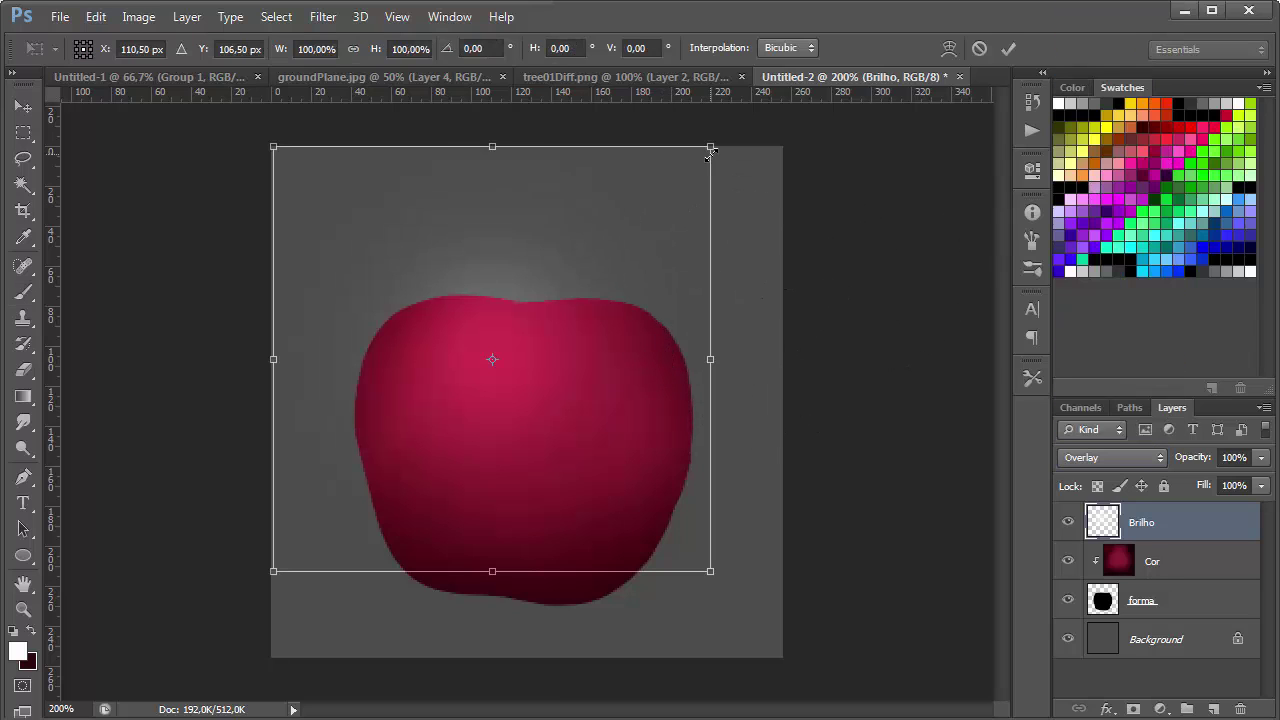
left_click_drag(711, 145, 669, 234)
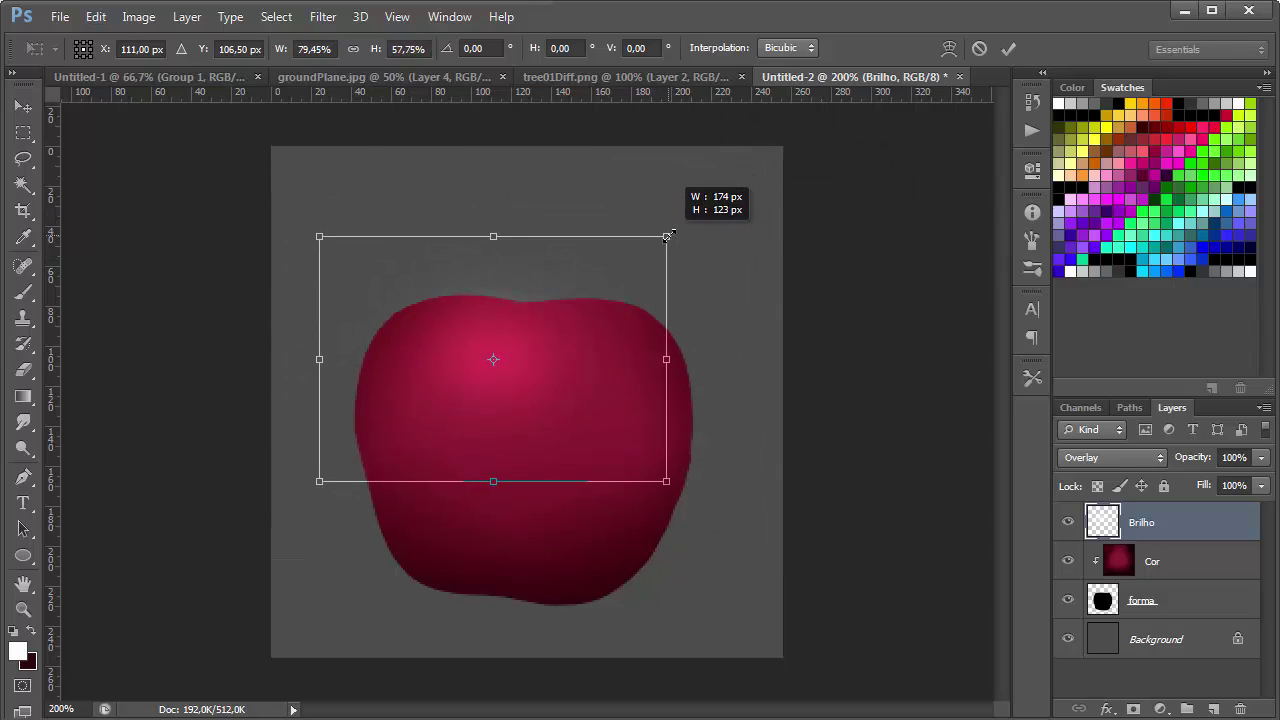
mouse_move(597, 374)
left_mouse_down()
mouse_move(583, 391)
mouse_move(578, 378)
left_mouse_up()
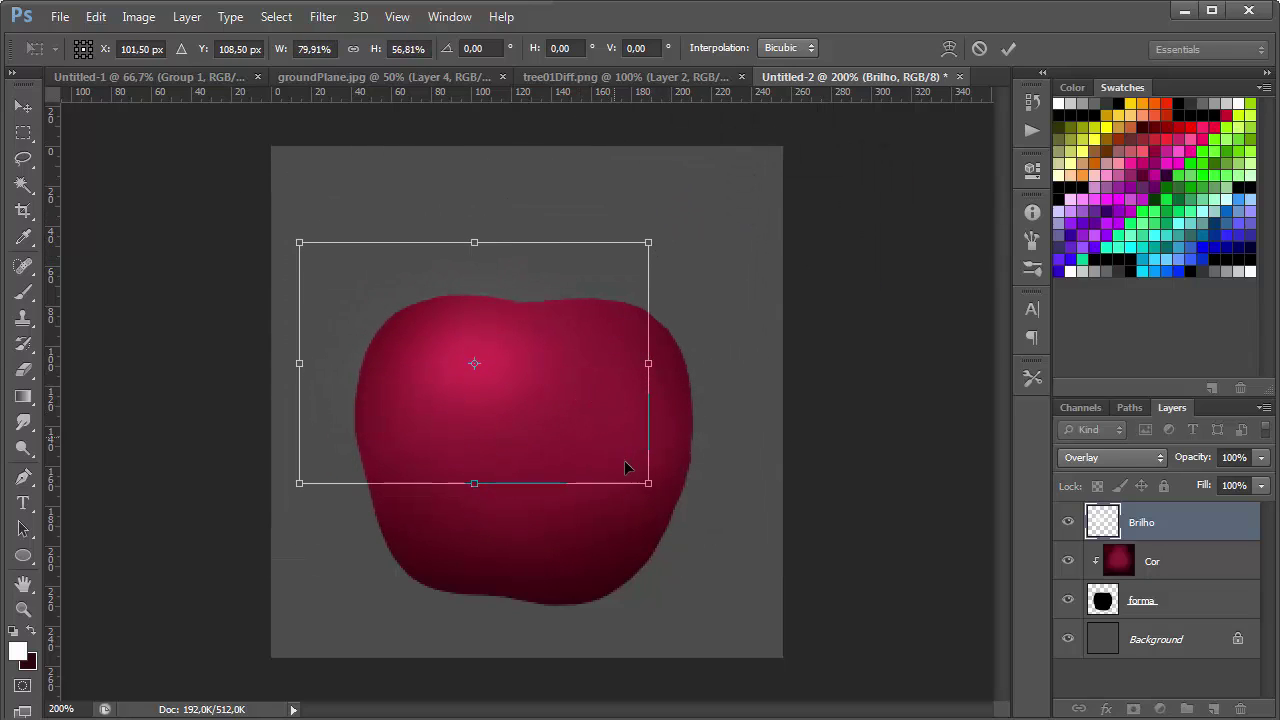
left_click_drag(650, 489, 652, 505)
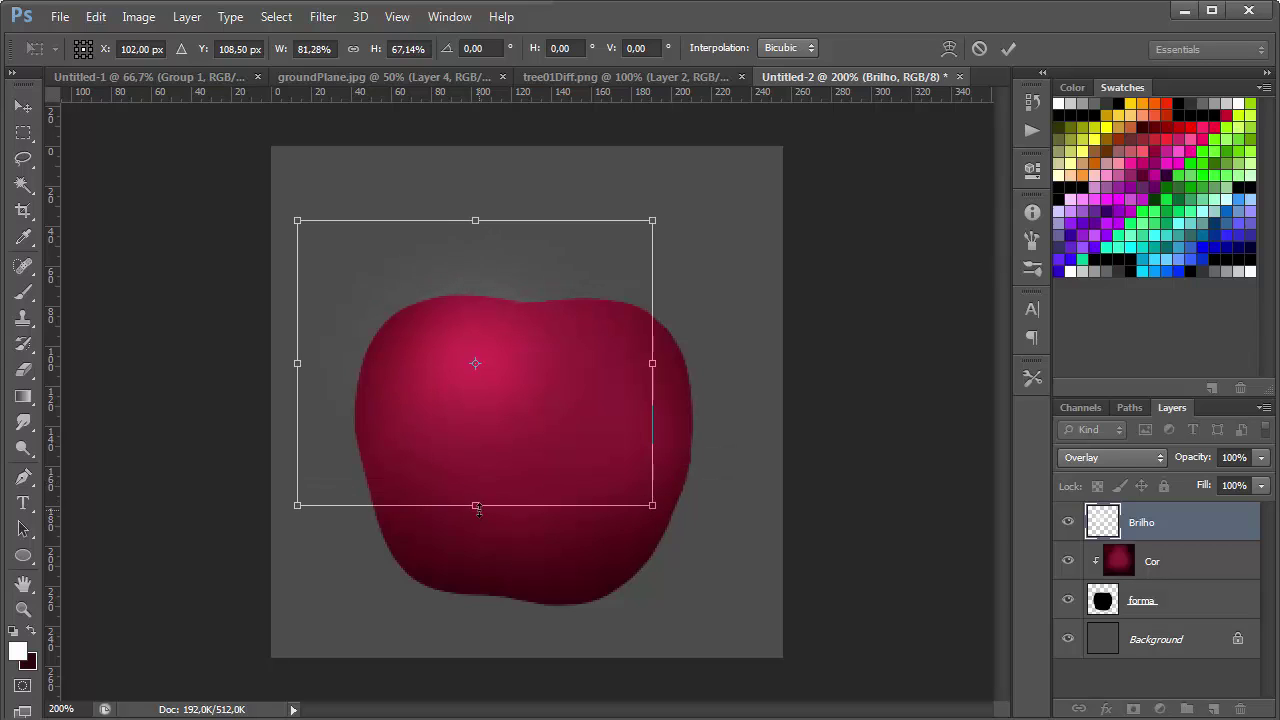
left_click_drag(499, 513, 499, 538)
left_click_drag(506, 438, 500, 425)
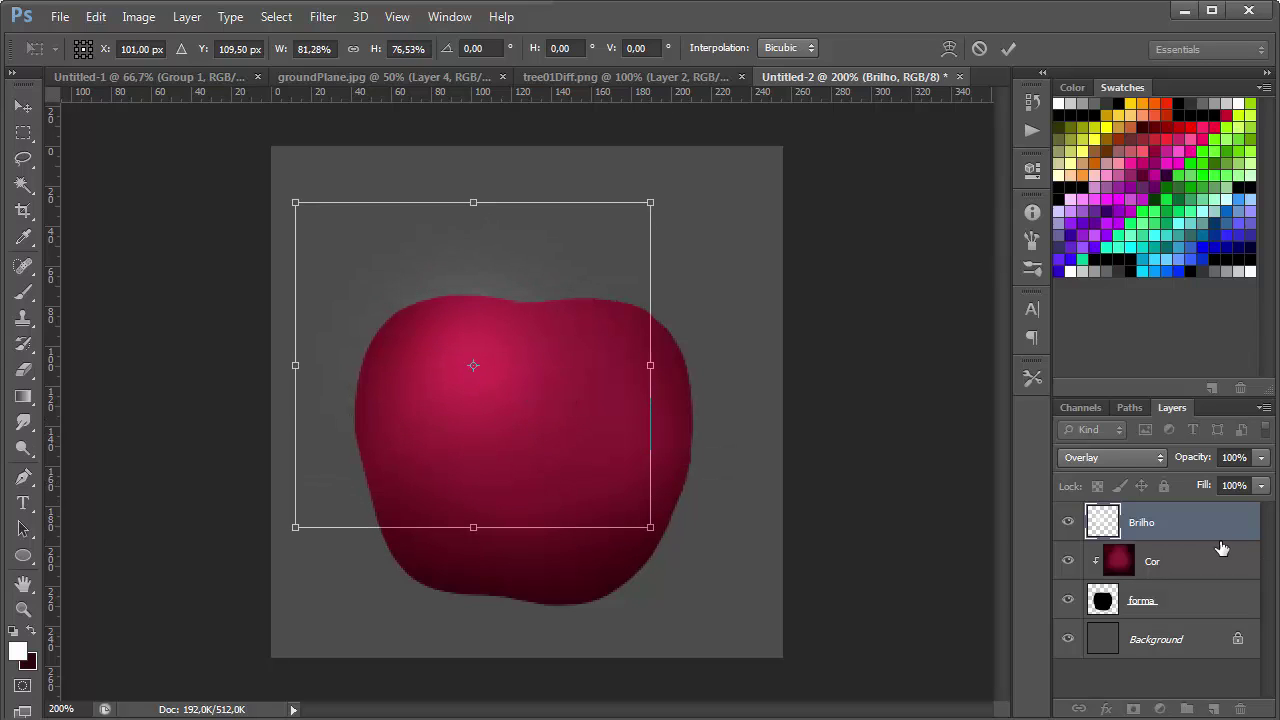
key("b")
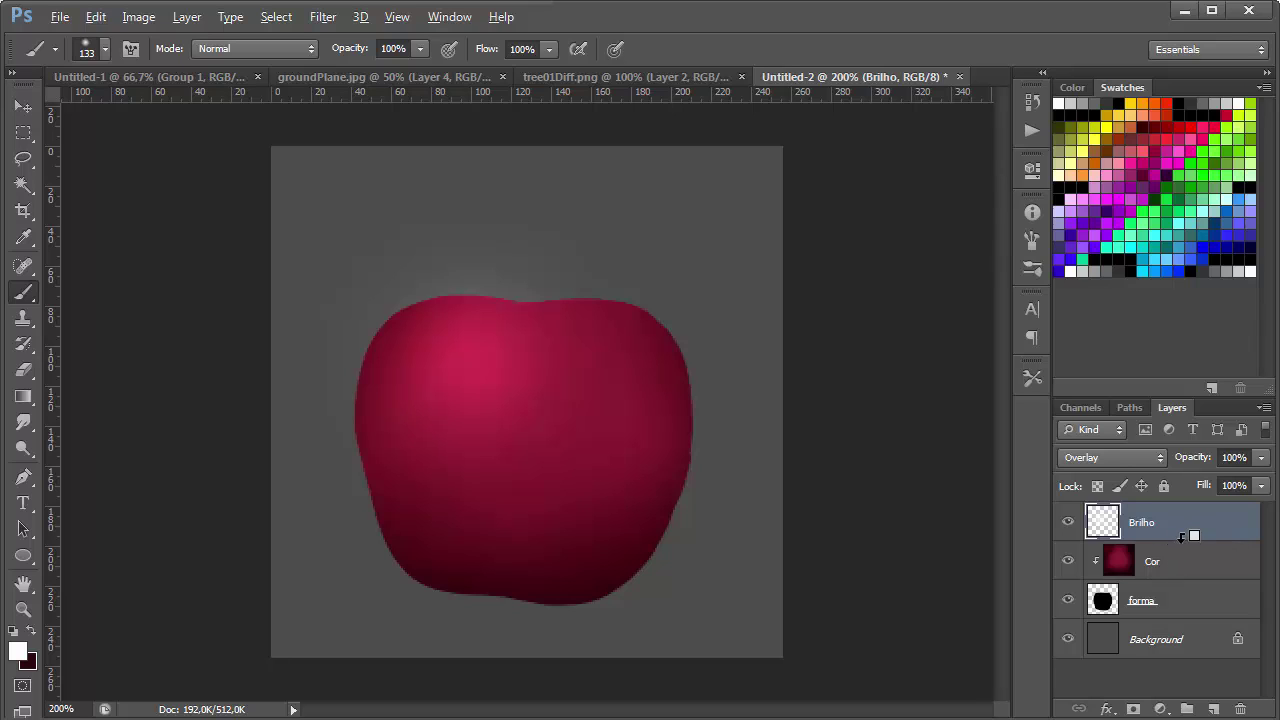
Clip the Brilho layer to the apple shape and reposition its glow slightly lower on the upper left
left_click(1182, 541, "alt")
key("v")
mouse_move(685, 486)
left_mouse_down()
mouse_move(737, 446)
mouse_move(611, 457)
mouse_move(697, 490)
mouse_move(724, 516)
left_mouse_up()
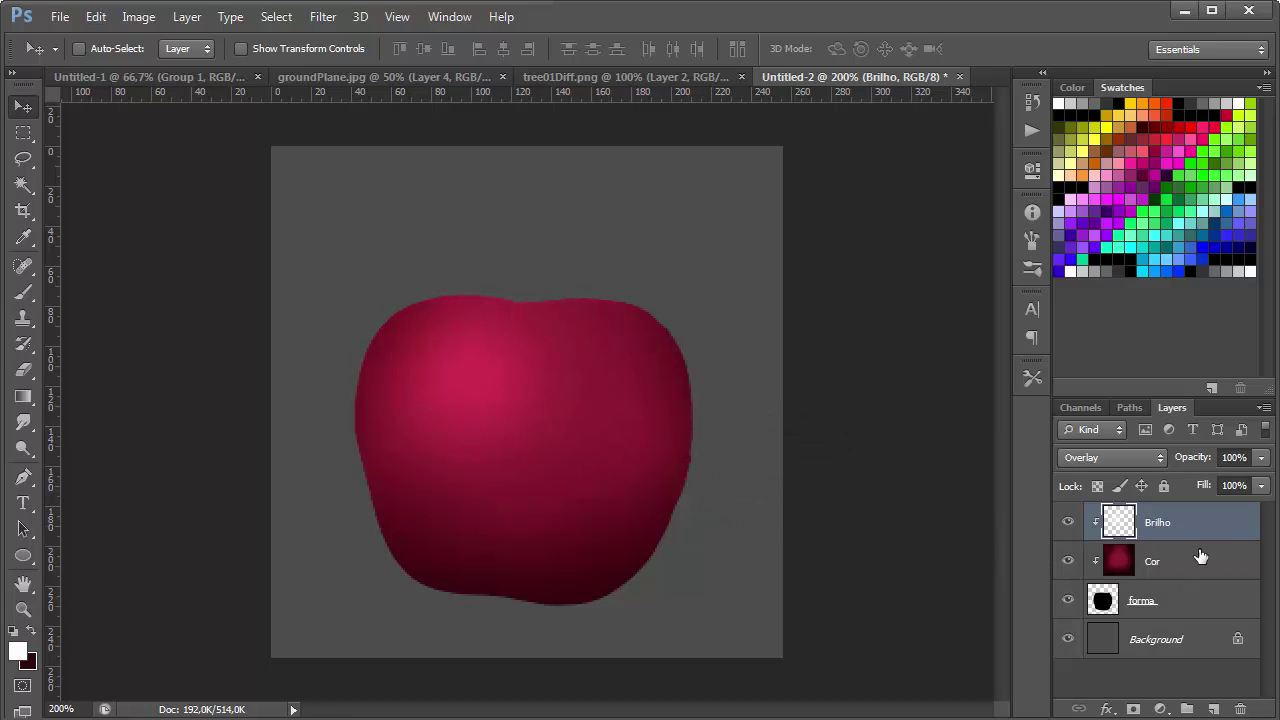
Duplicate the Brilho layer and squash the copy to about 67% width and 39% height, tilted about 5° over the upper-left glow
key("ctrl+j")
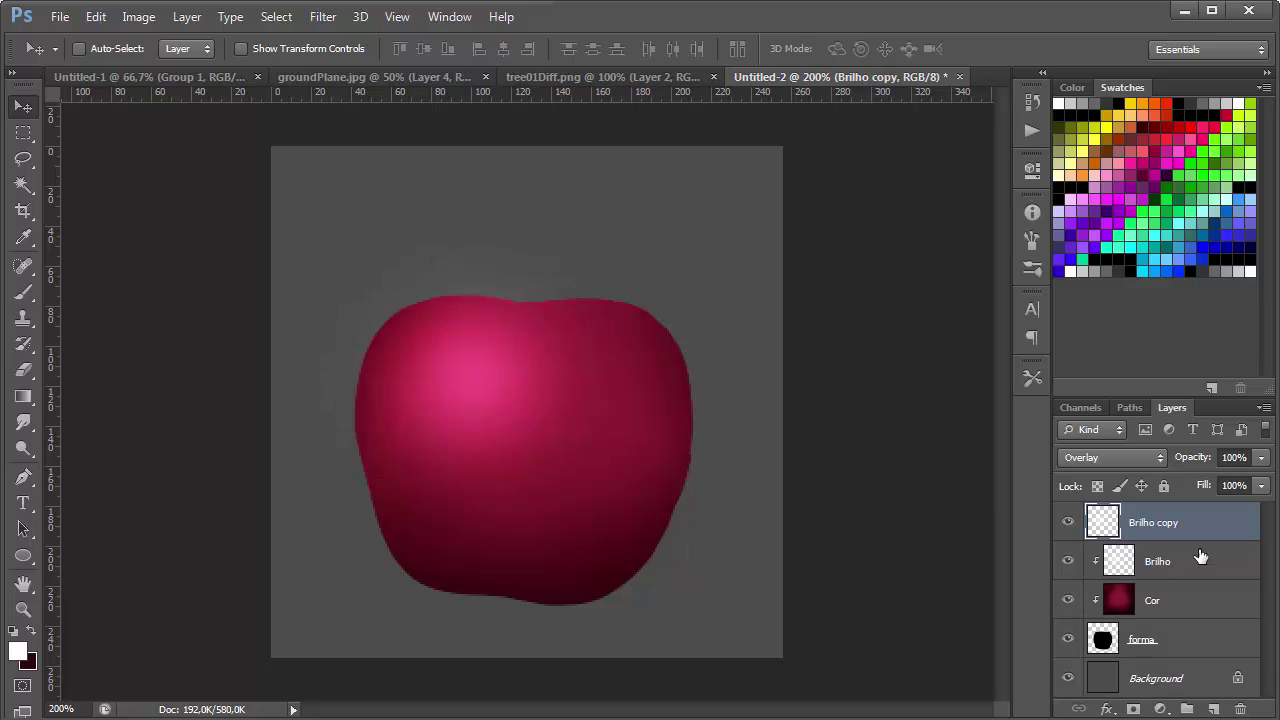
key("ctrl+t")
left_click_drag(648, 217, 540, 317)
left_click_drag(503, 360, 571, 369)
left_click_drag(655, 320, 663, 337)
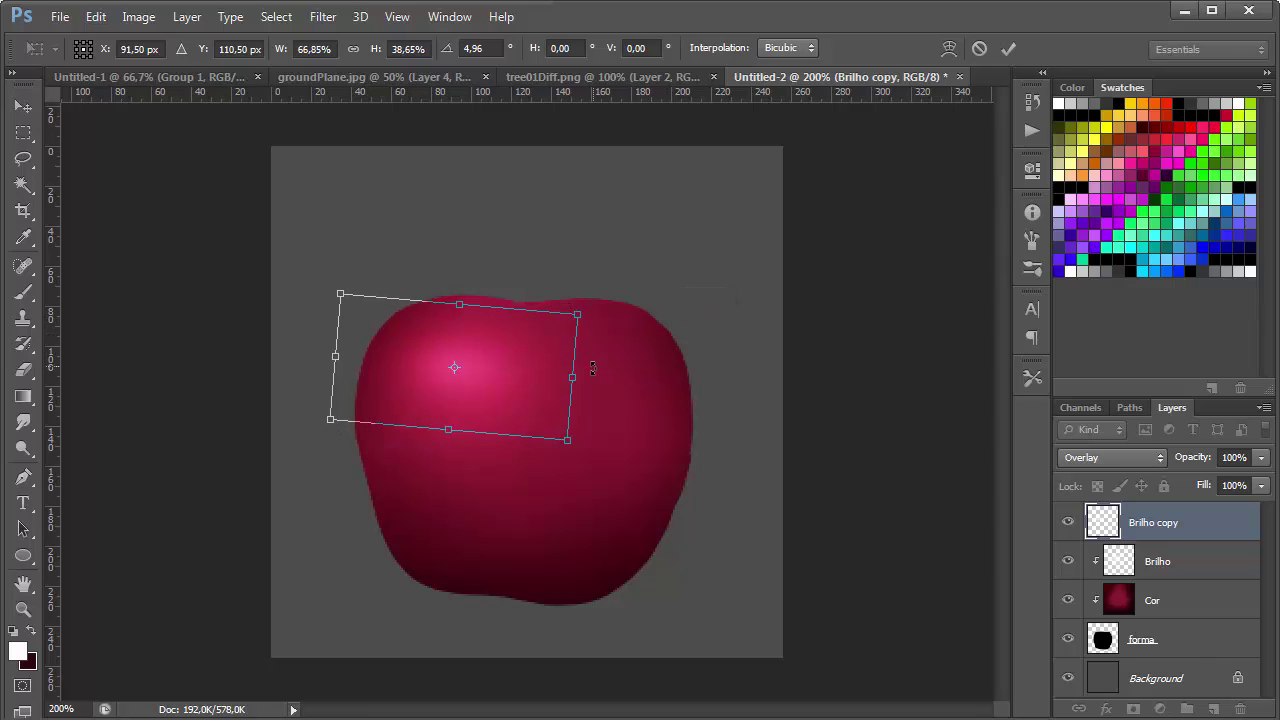
left_click_drag(489, 384, 500, 377)
key("Return")
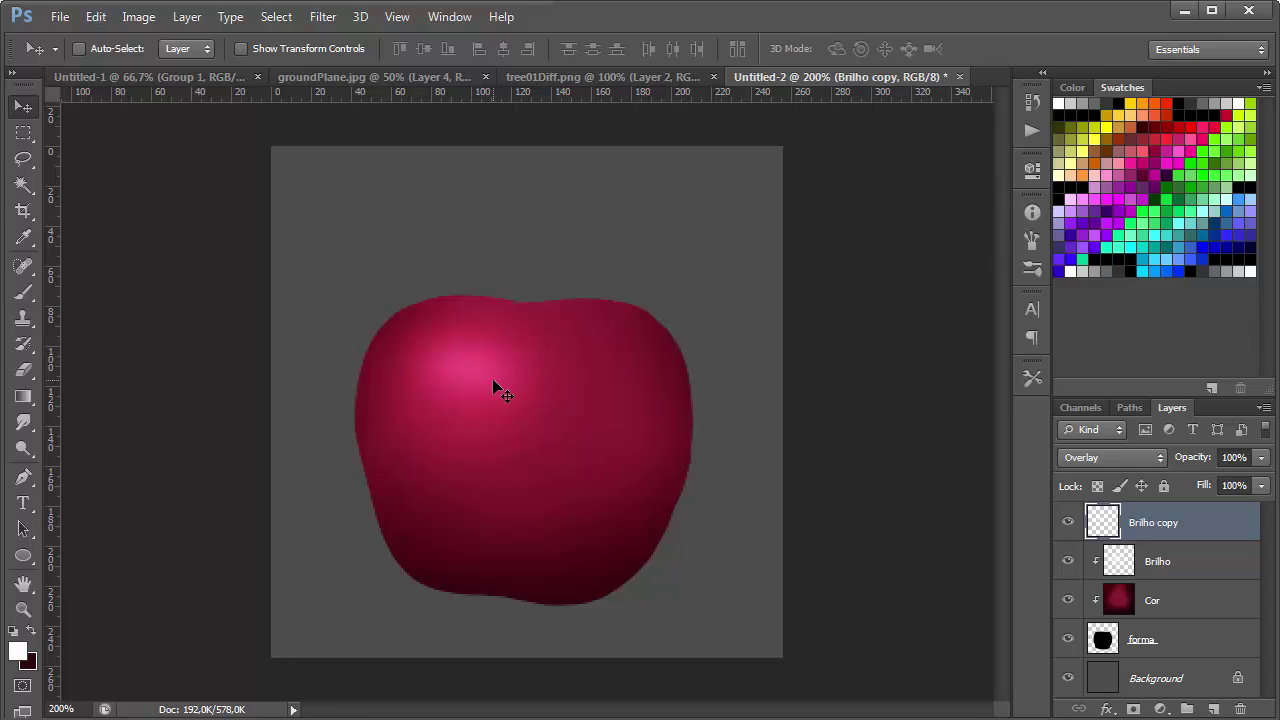
key("ctrl+t")
mouse_move(586, 367)
left_mouse_down()
mouse_move(530, 368)
mouse_move(597, 364)
left_mouse_up()
key("Return")
On a new layer, dab a small white highlight onto the glow's center, reducing the brush from 26 to 19 px
key("ctrl+shift+n")
key("Return")
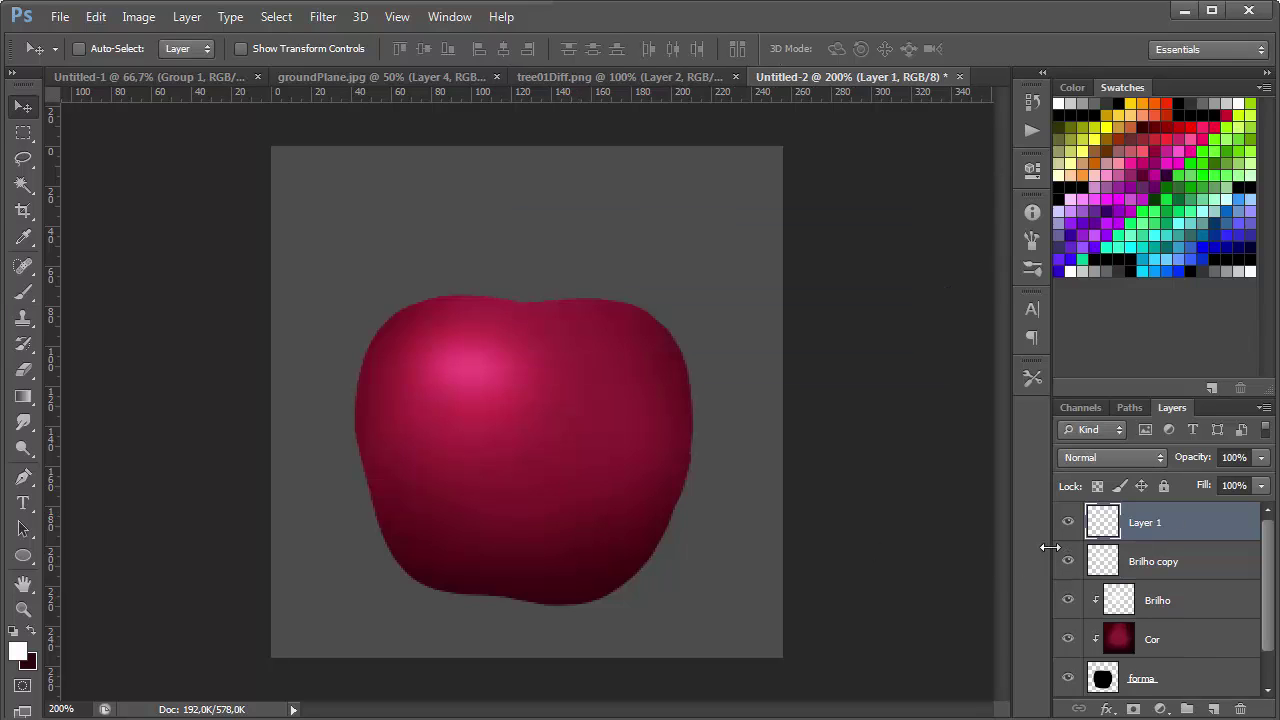
key("b")
left_click(663, 194)
left_click(645, 135)
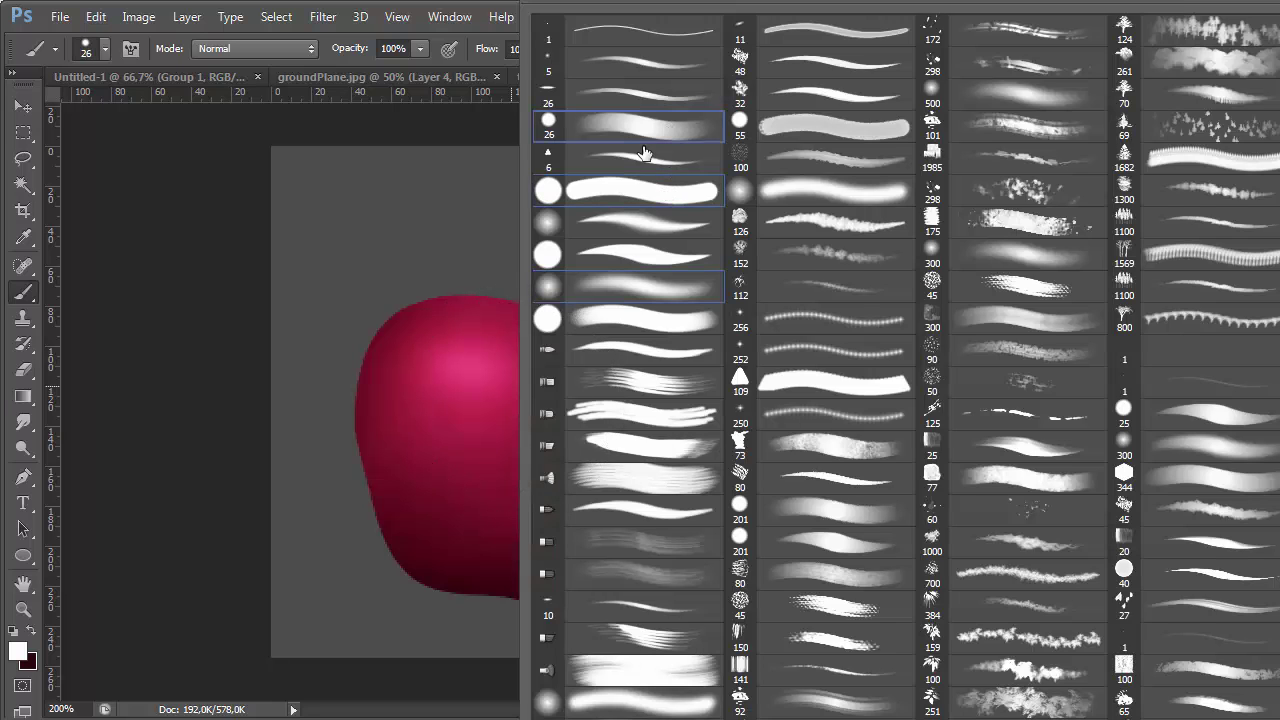
left_click(466, 354)
left_click(462, 365)
left_click(462, 364)
right_click(460, 362, "alt")
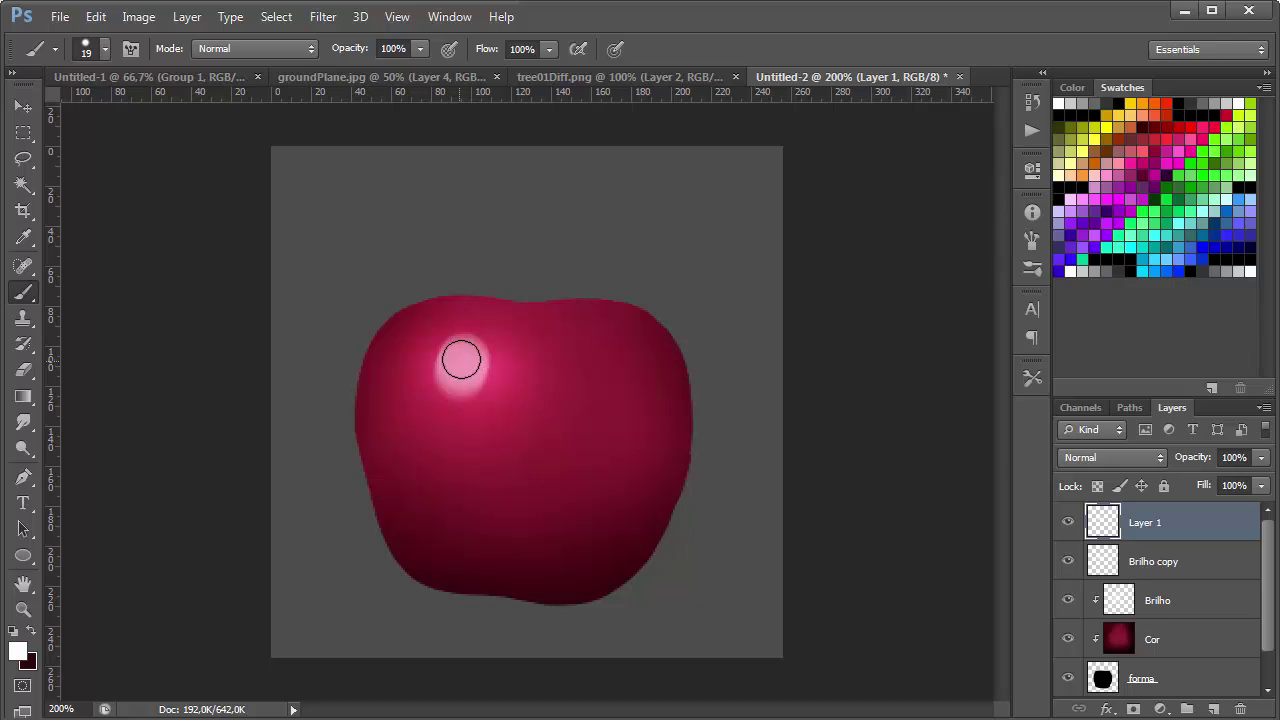
left_click(459, 369)
left_click(459, 369)
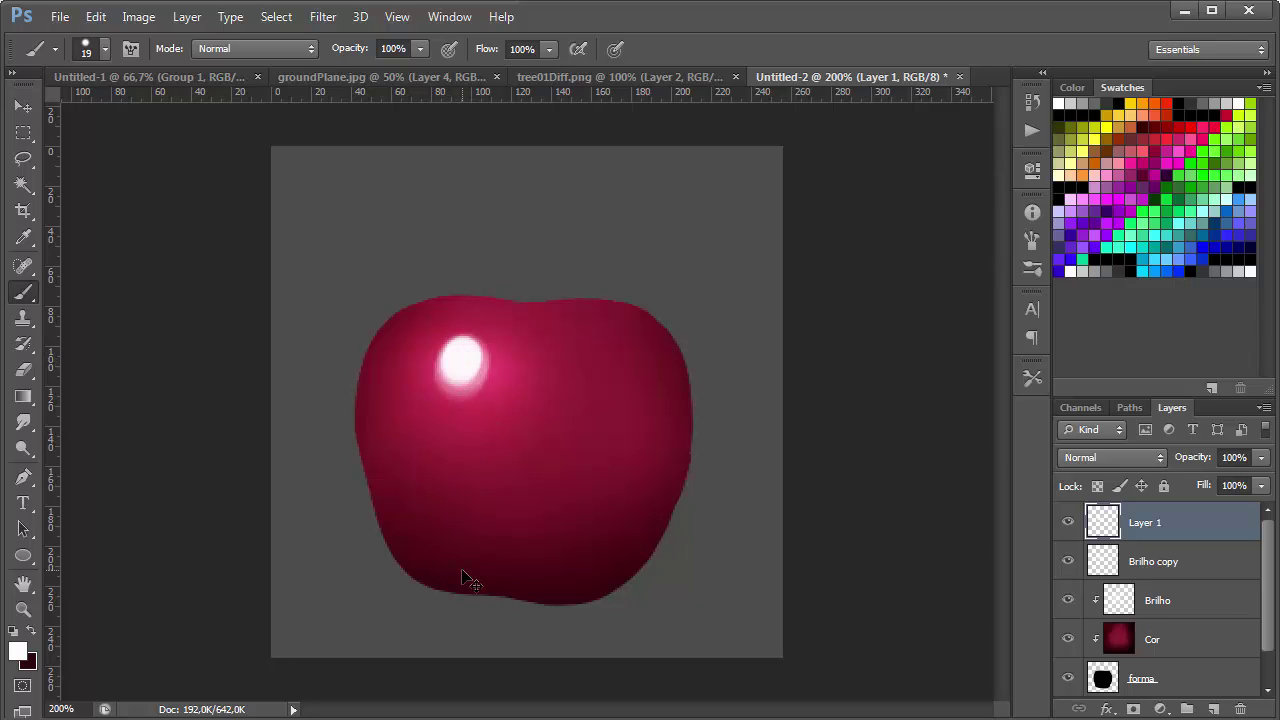
Transform the white highlight into a smaller, rounder spot at the left of the pink glow
key("ctrl+y")
key("ctrl+y")
key("ctrl+t")
mouse_move(478, 364)
left_mouse_down()
mouse_move(468, 373)
mouse_move(491, 383)
left_mouse_up()
key("Return")
key("b")
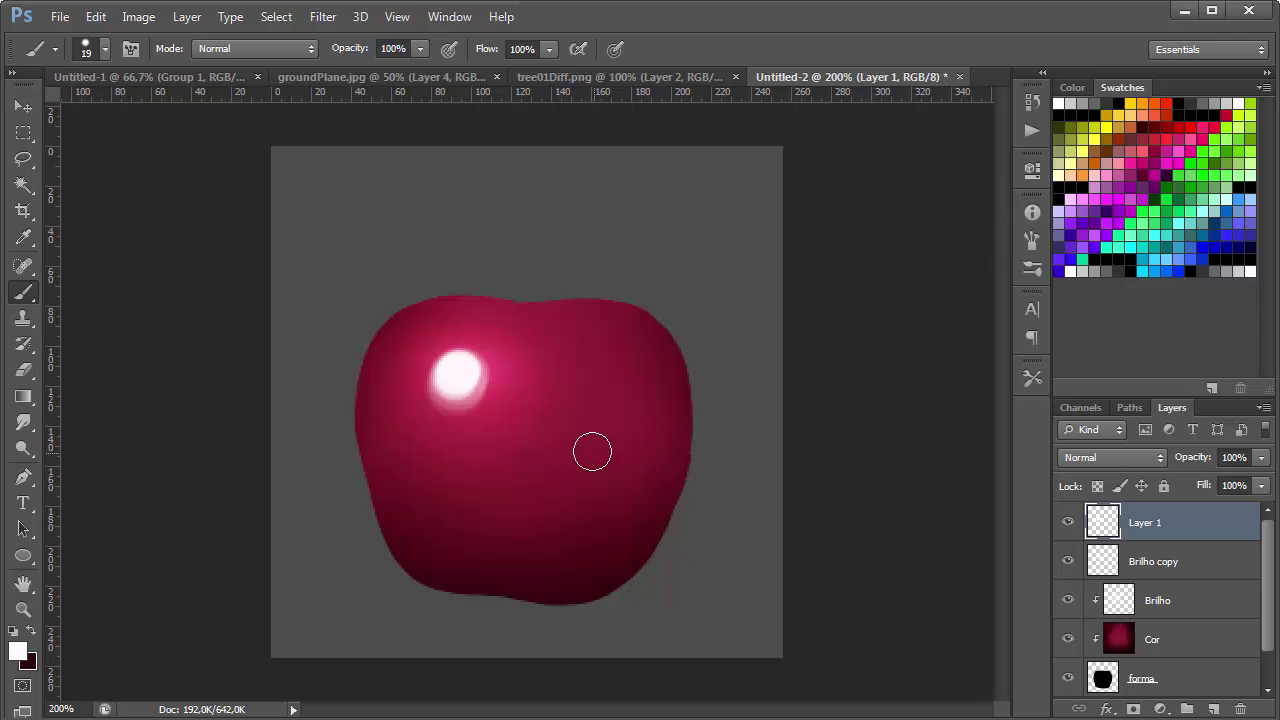
key("v")
left_click_drag(549, 433, 472, 385)
key("ctrl+t")
key("Return")
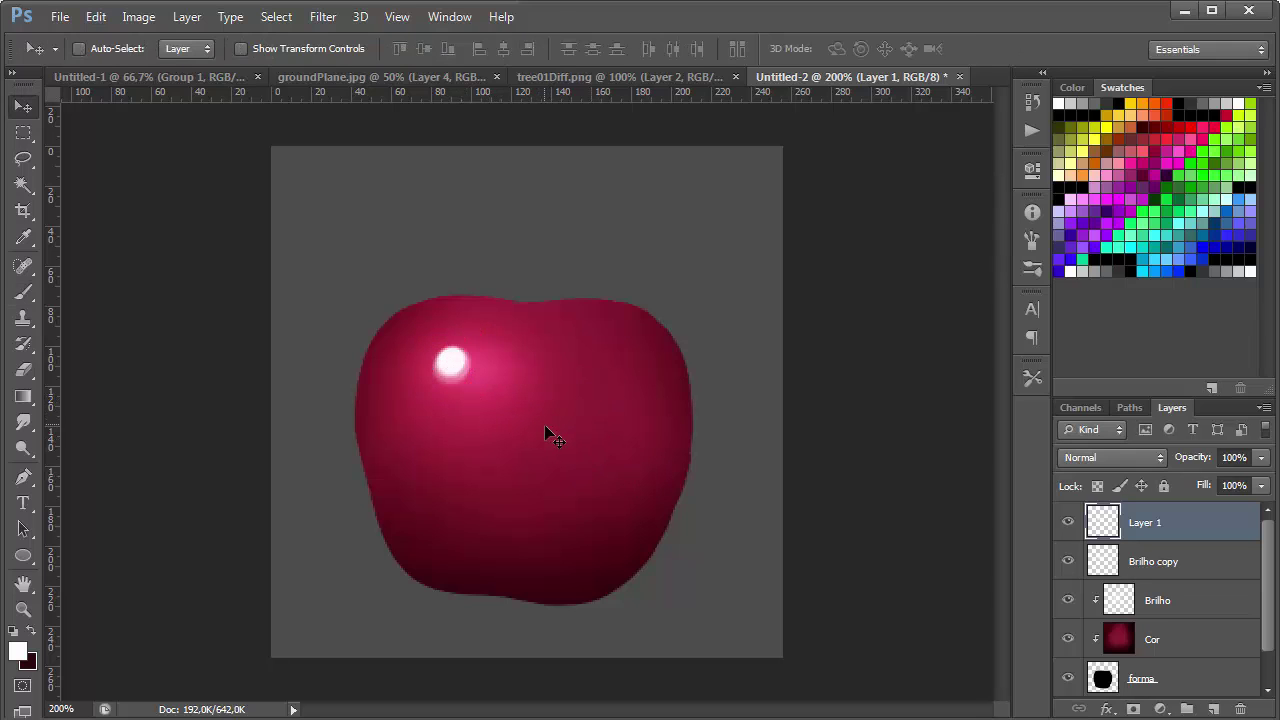
Move the white highlight right toward the glow's center, then nudge it slightly left and up
left_click_drag(545, 426, 556, 431)
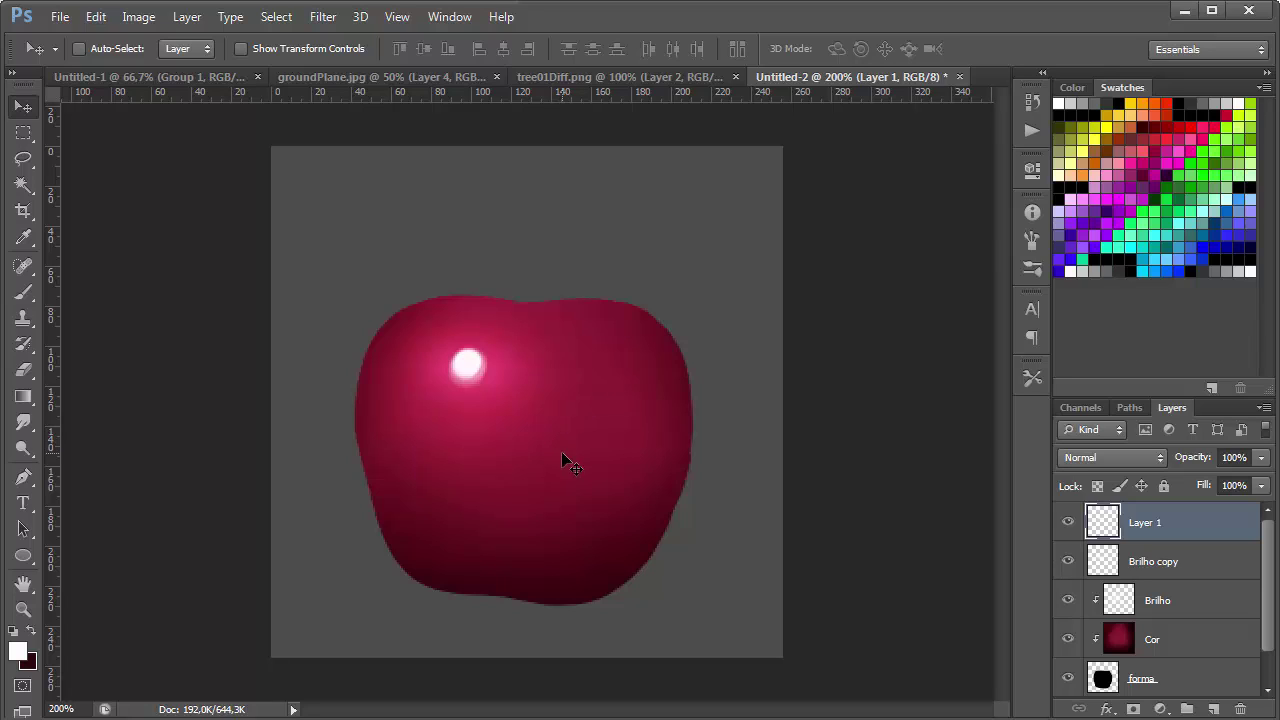
key("Left")
key("Left")
key("Left")
key("Left")
key("Up")
key("Up")
key("Up")
key("Left")
key("Left")
key("Left")
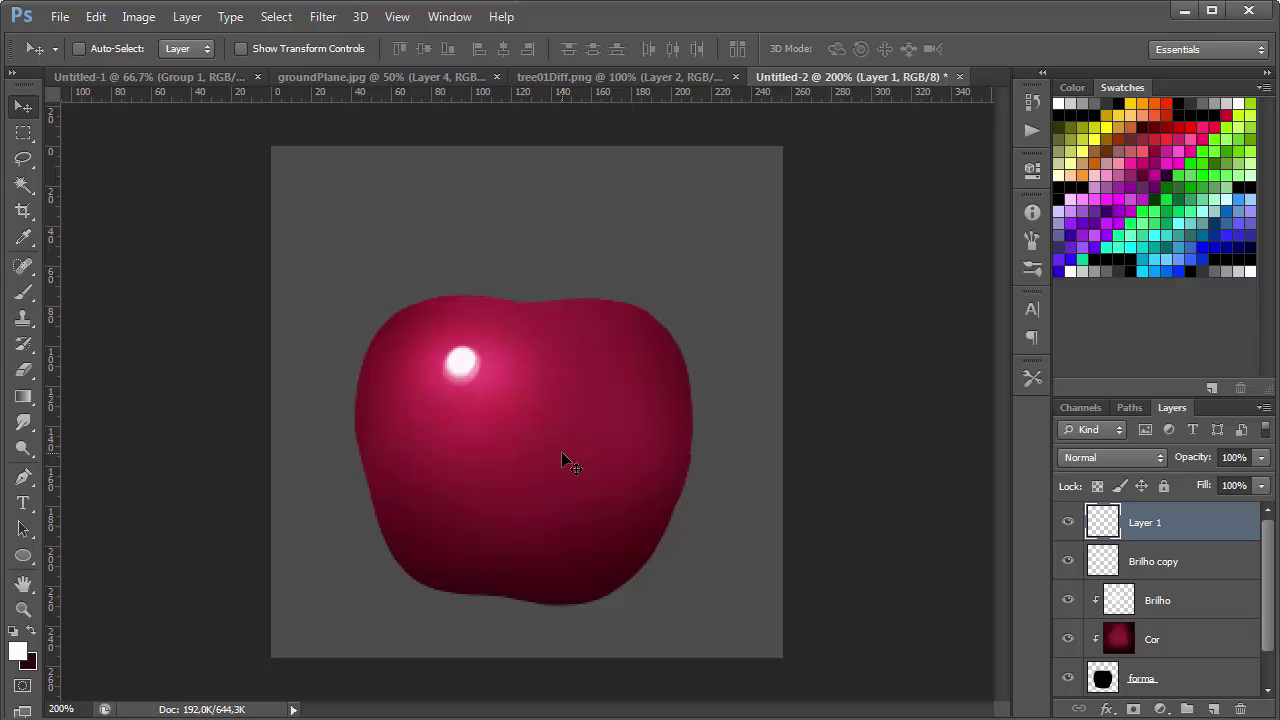
Clip the Brilho copy layer and Layer 1 to the apple shape
left_click(1192, 578, "alt")
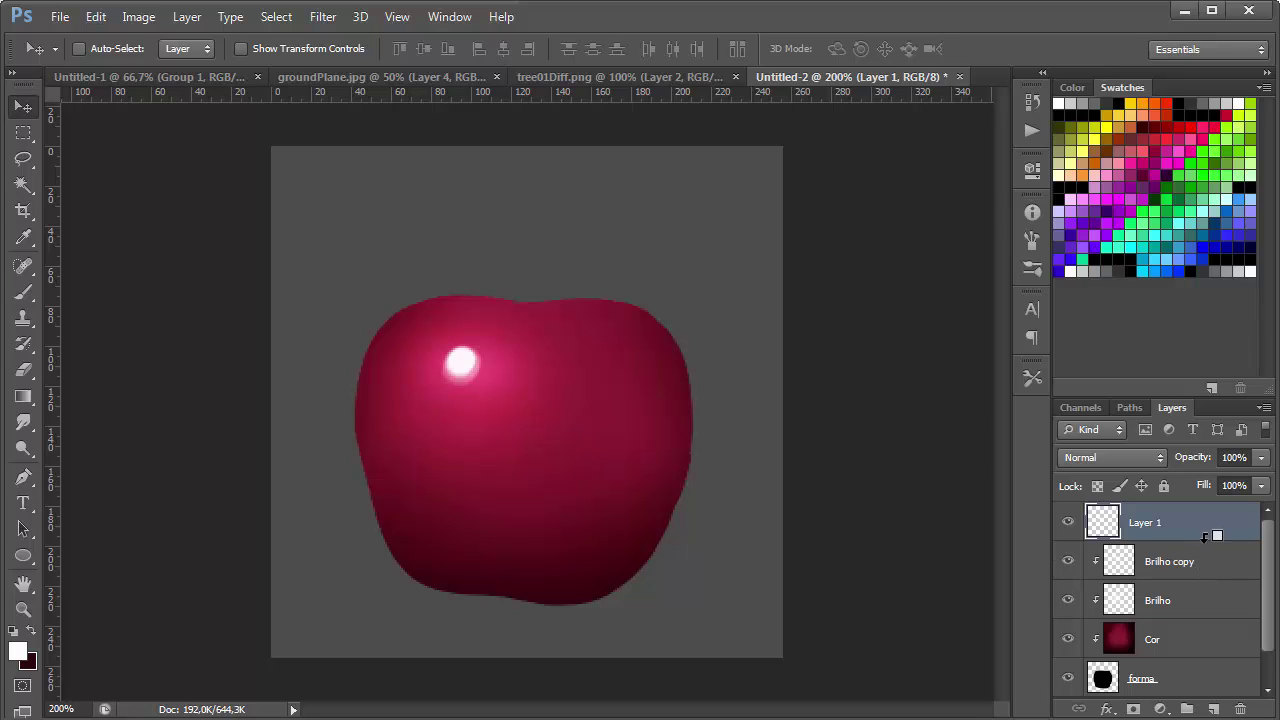
left_click(1205, 537, "alt")
left_click(1166, 566)
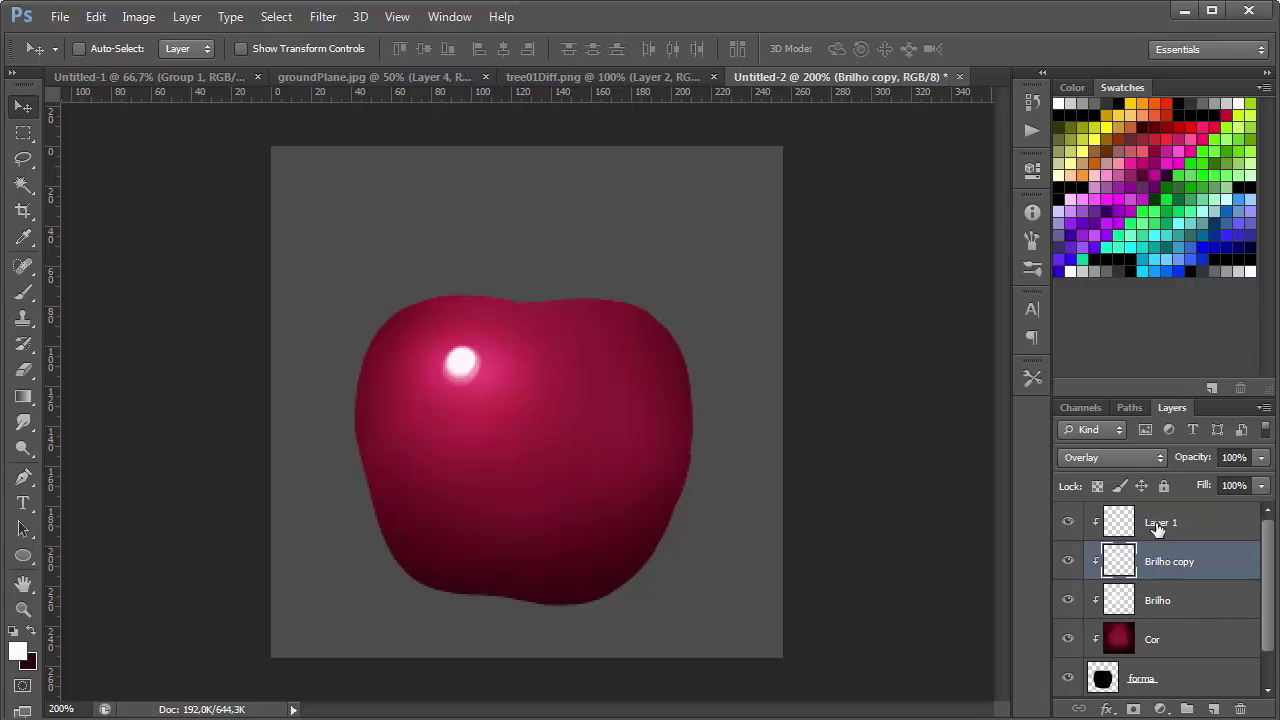
Rename Layer 1 as "Highlihgt"
double_click(1158, 524)
type("Highlihg")
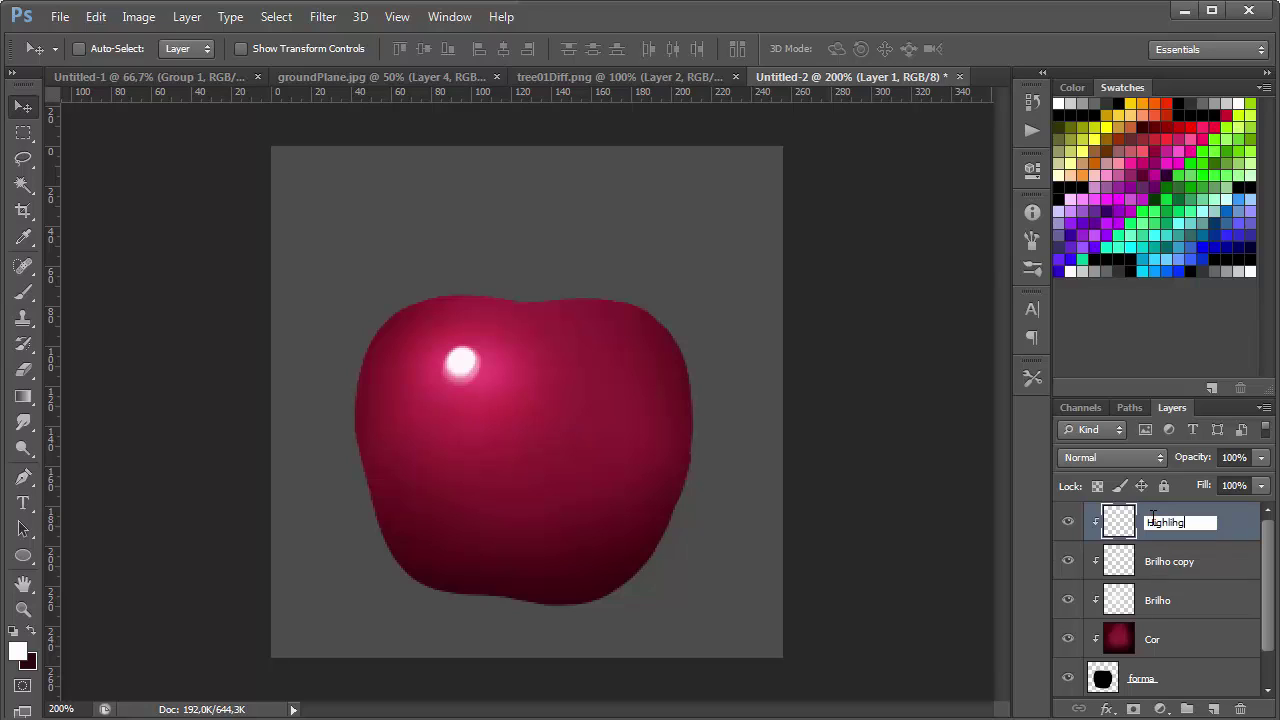
type("t")
key("Return")
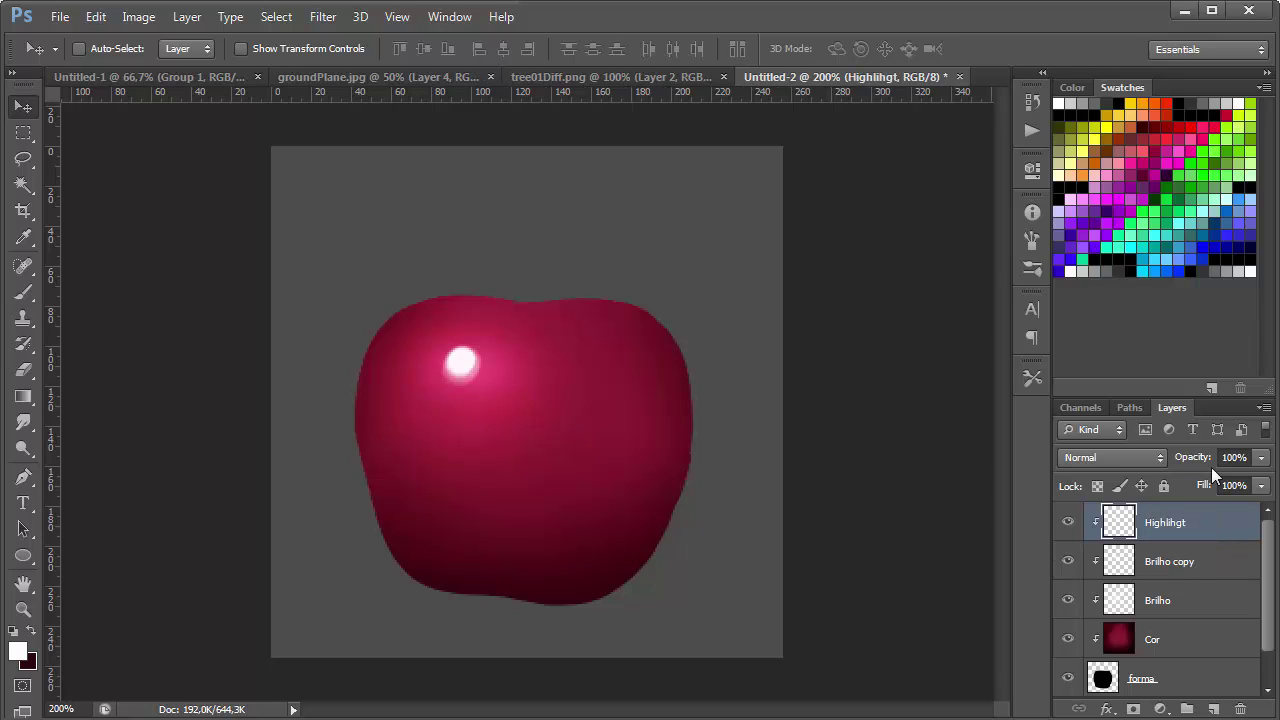
Create a new layer named "Reflected Light" above the highlight layer
key("ctrl+shift+n")
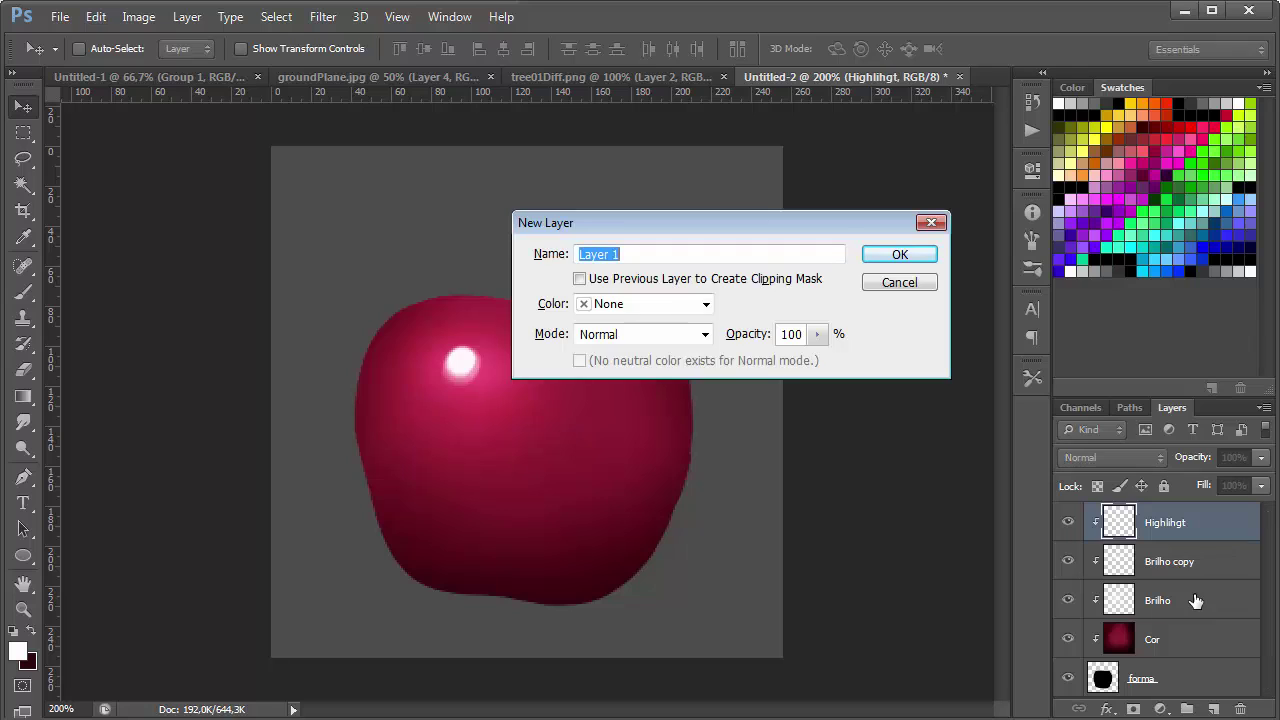
type("Reflected Light")
key("Return")
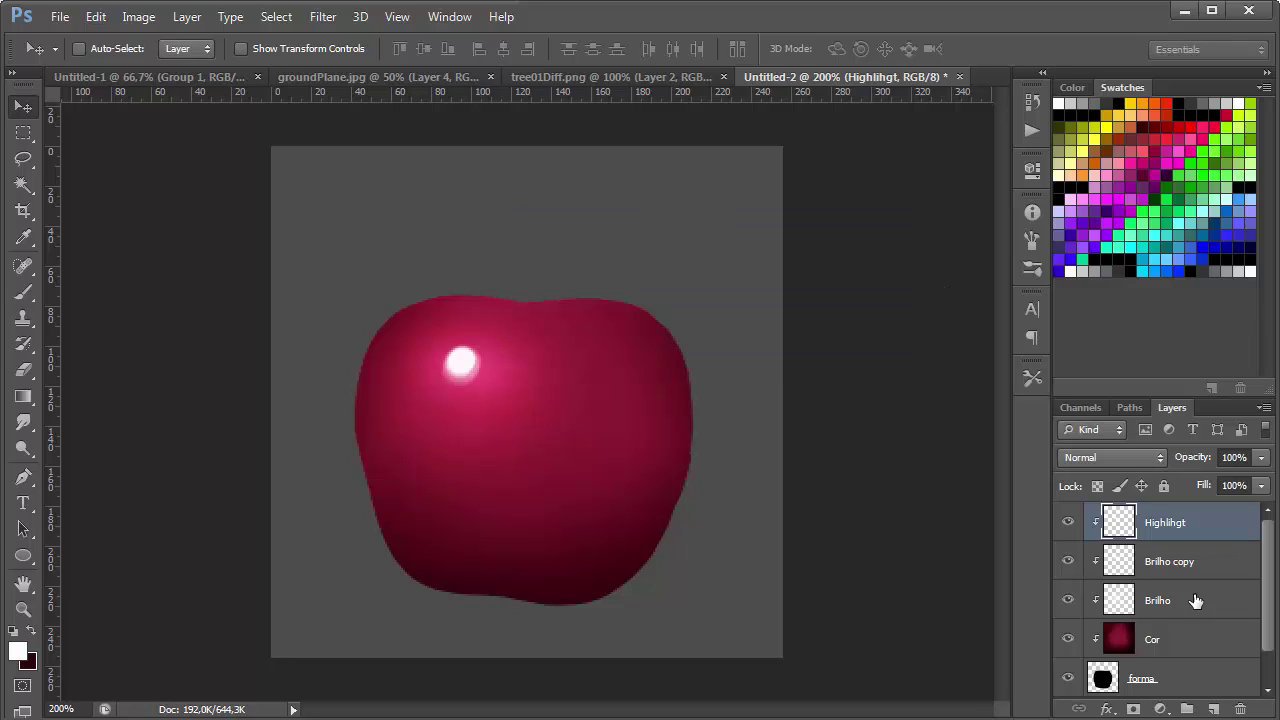
Load the forma layer's apple outline as a selection and contract it by 10 pixels
left_click(23, 158)
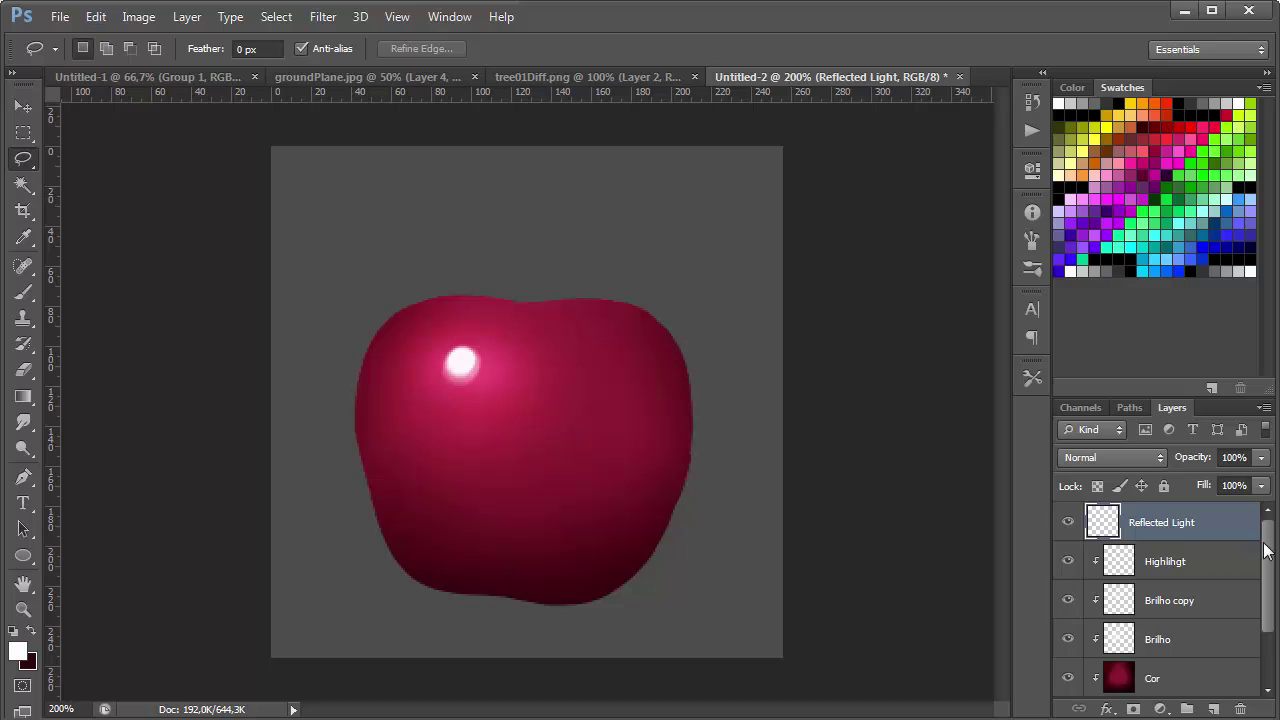
left_click_drag(1268, 552, 1270, 612)
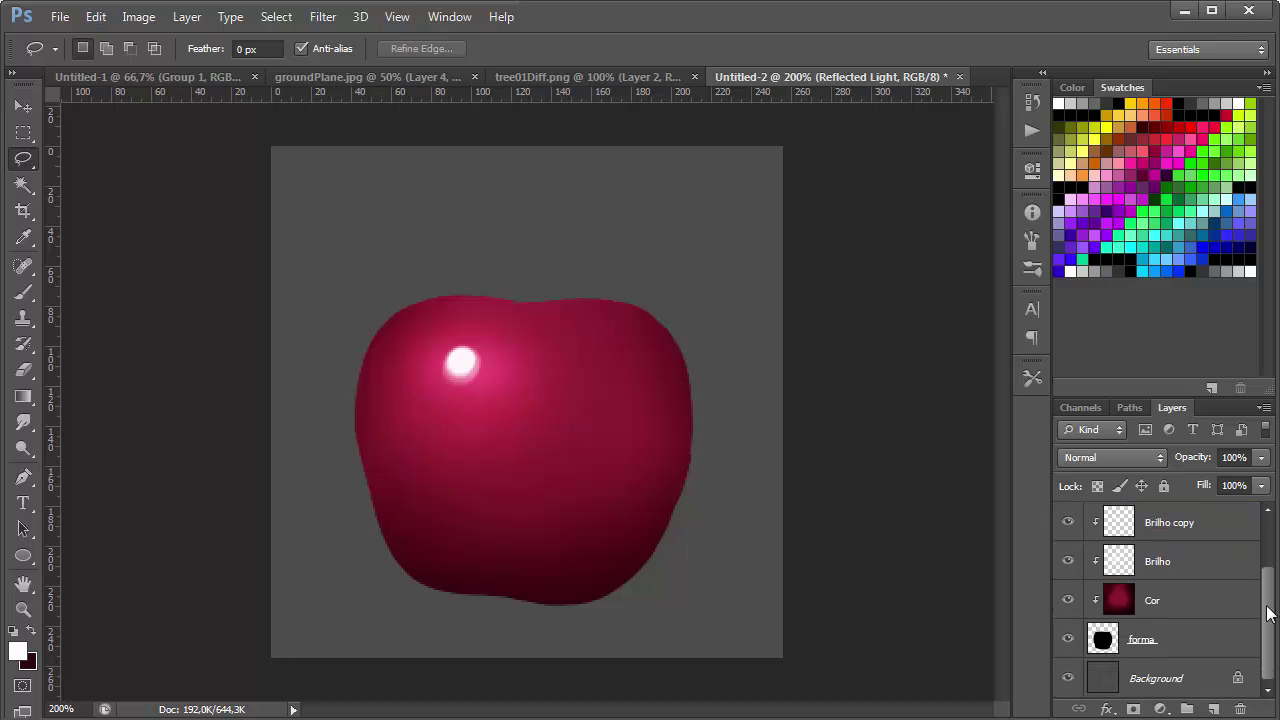
left_click(1106, 645, "ctrl")
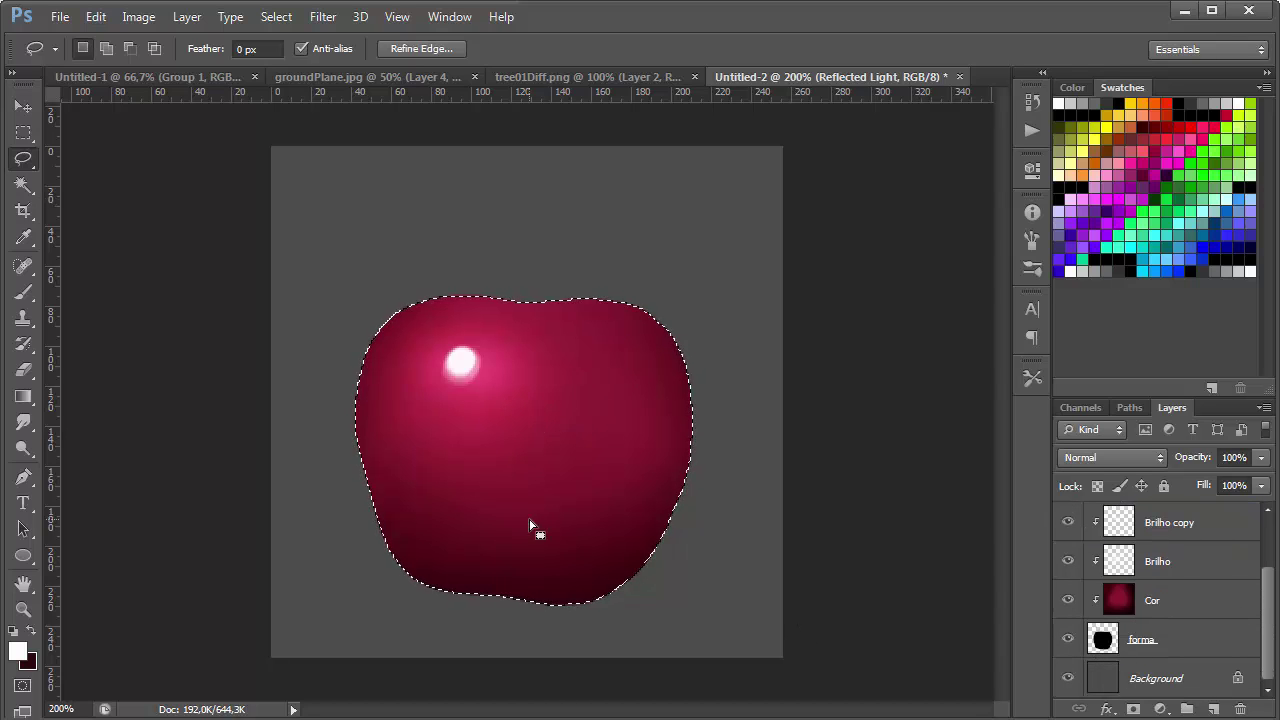
left_click_drag(1268, 618, 1267, 599)
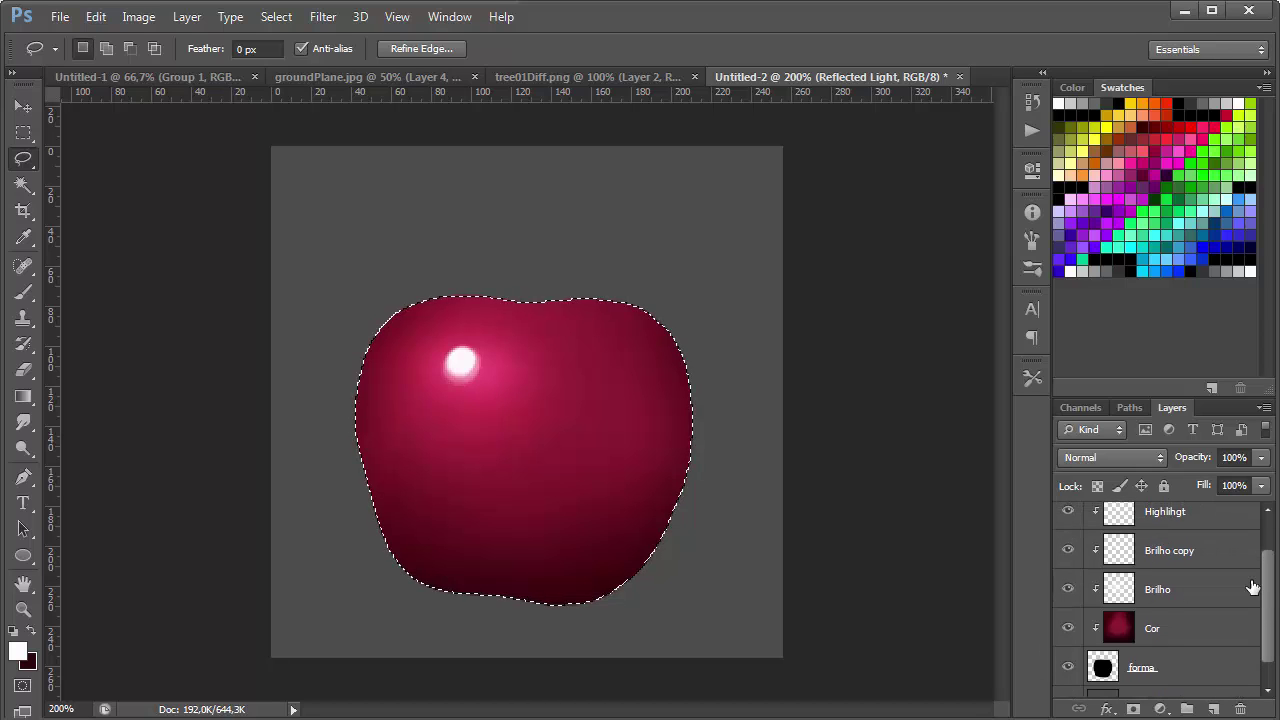
left_click(277, 19)
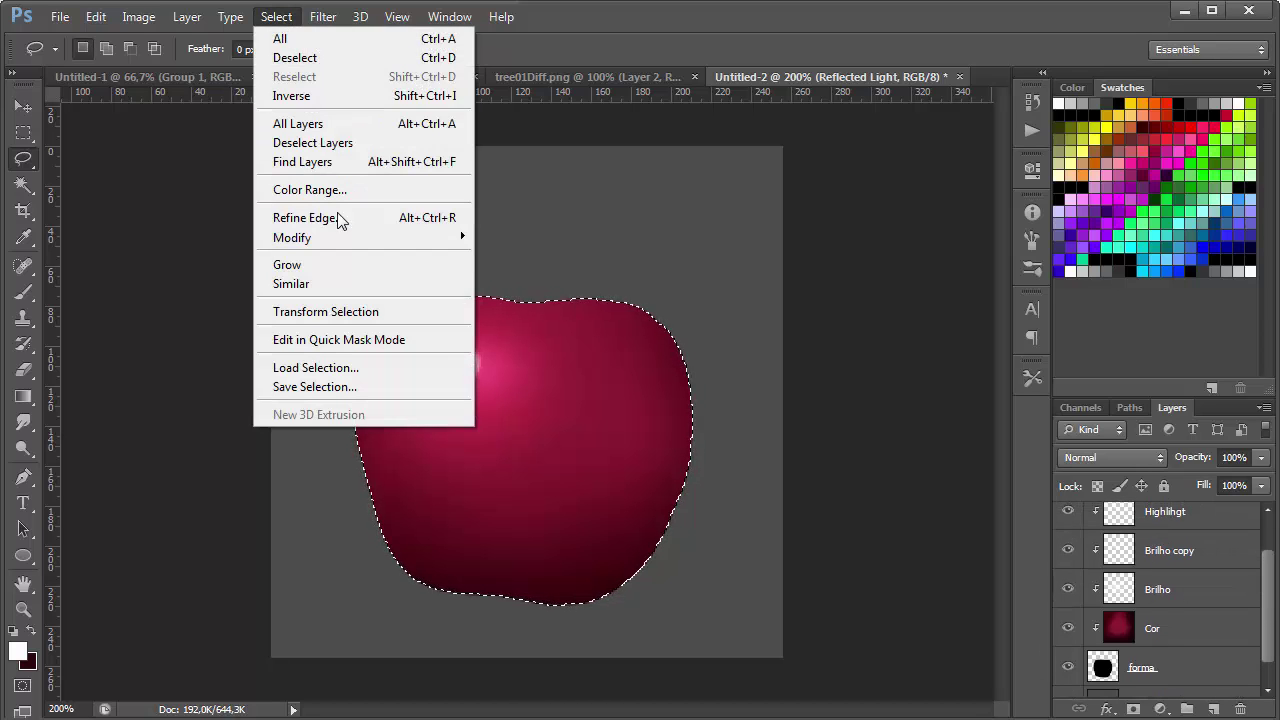
mouse_move(339, 235)
left_click(211, 296)
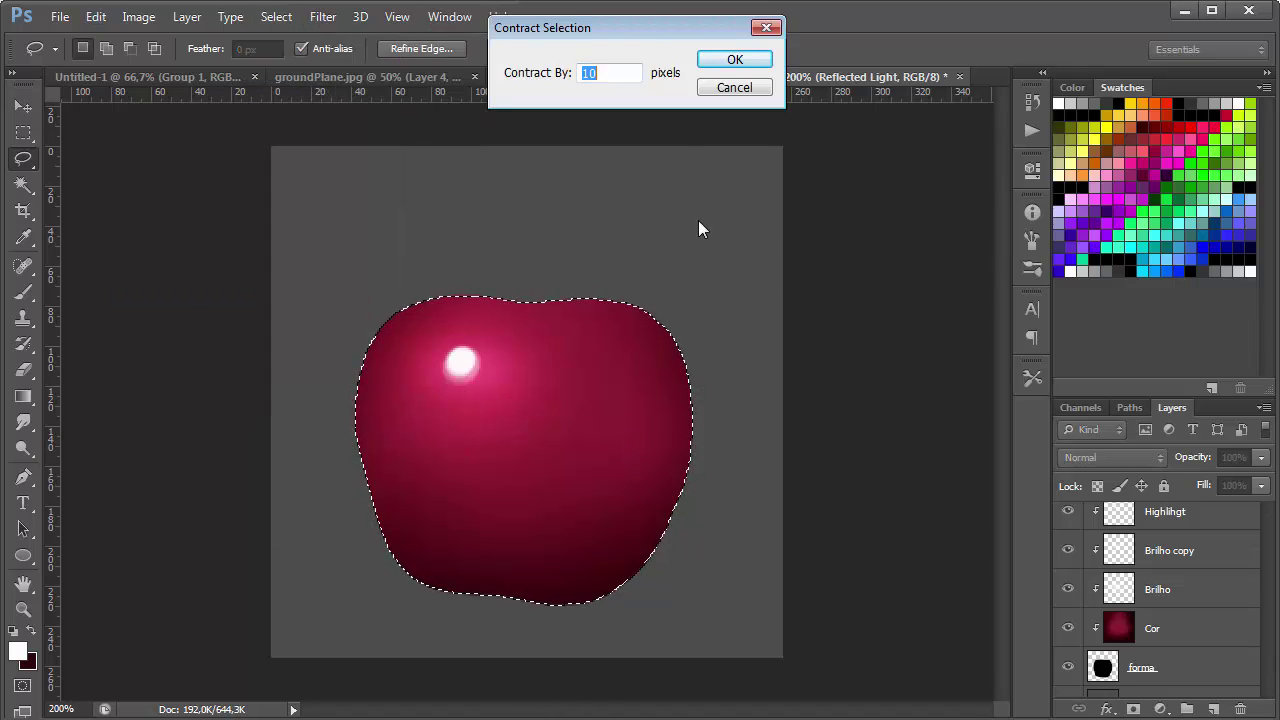
key("Return")
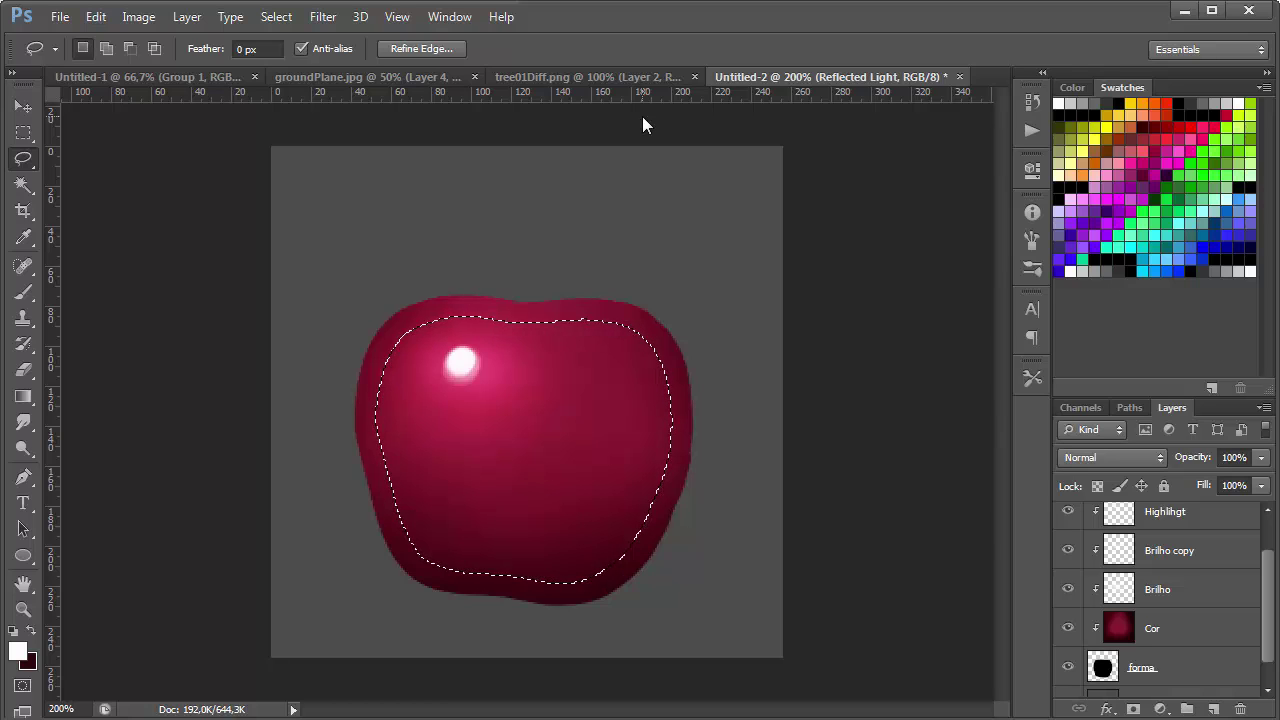
Extend the selection freehand with the Lasso closer to the apple's lower edge and its upper edge
key("alt")
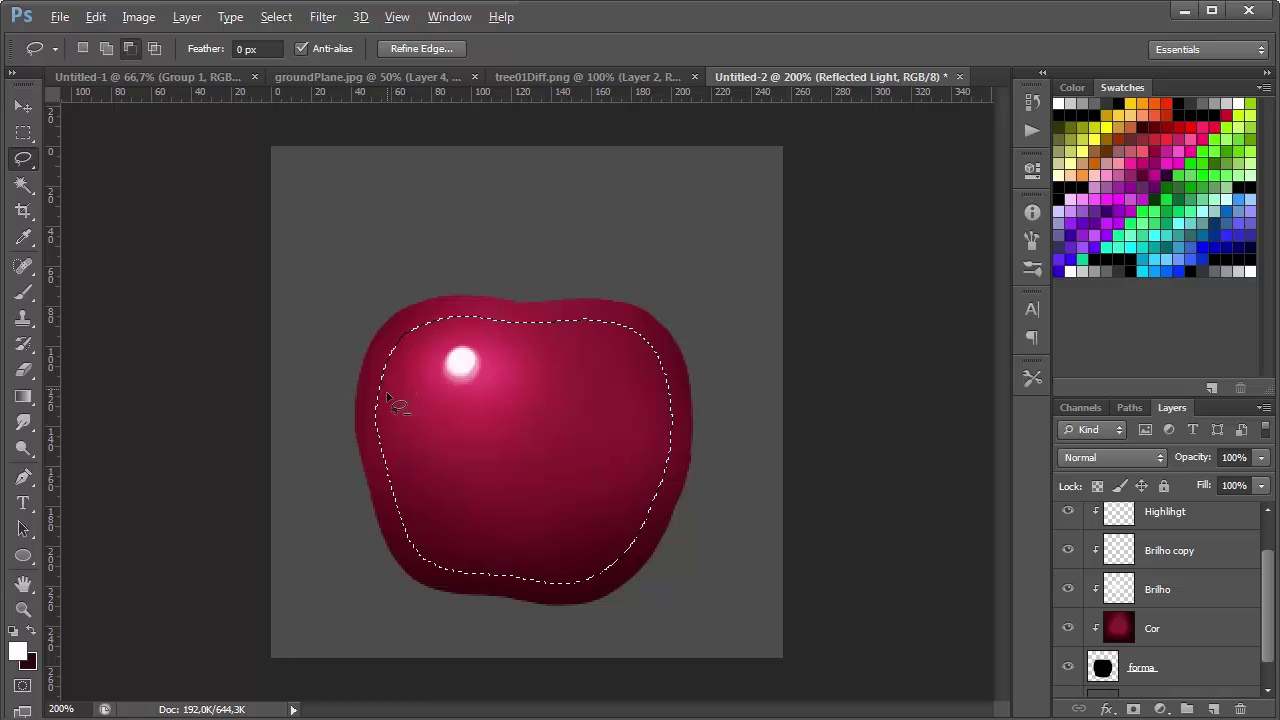
key("shift")
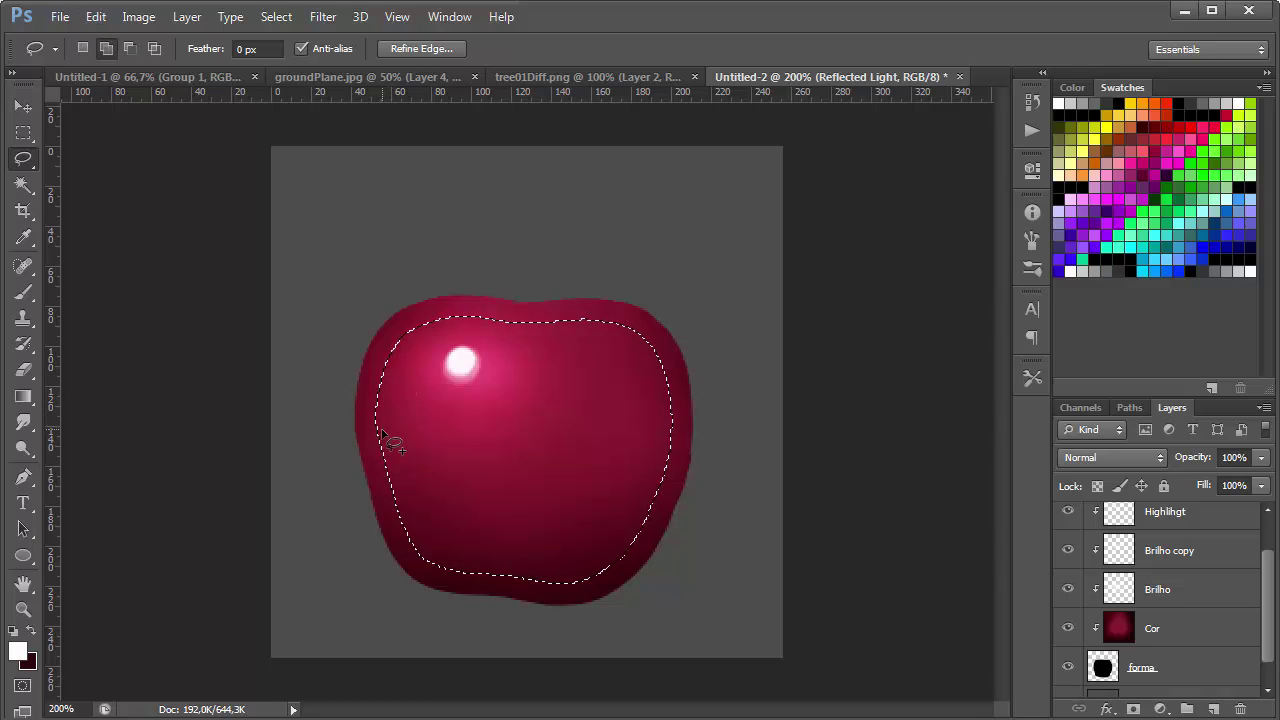
mouse_move(379, 441)
left_mouse_down()
mouse_move(412, 562)
mouse_move(494, 584)
left_mouse_up()
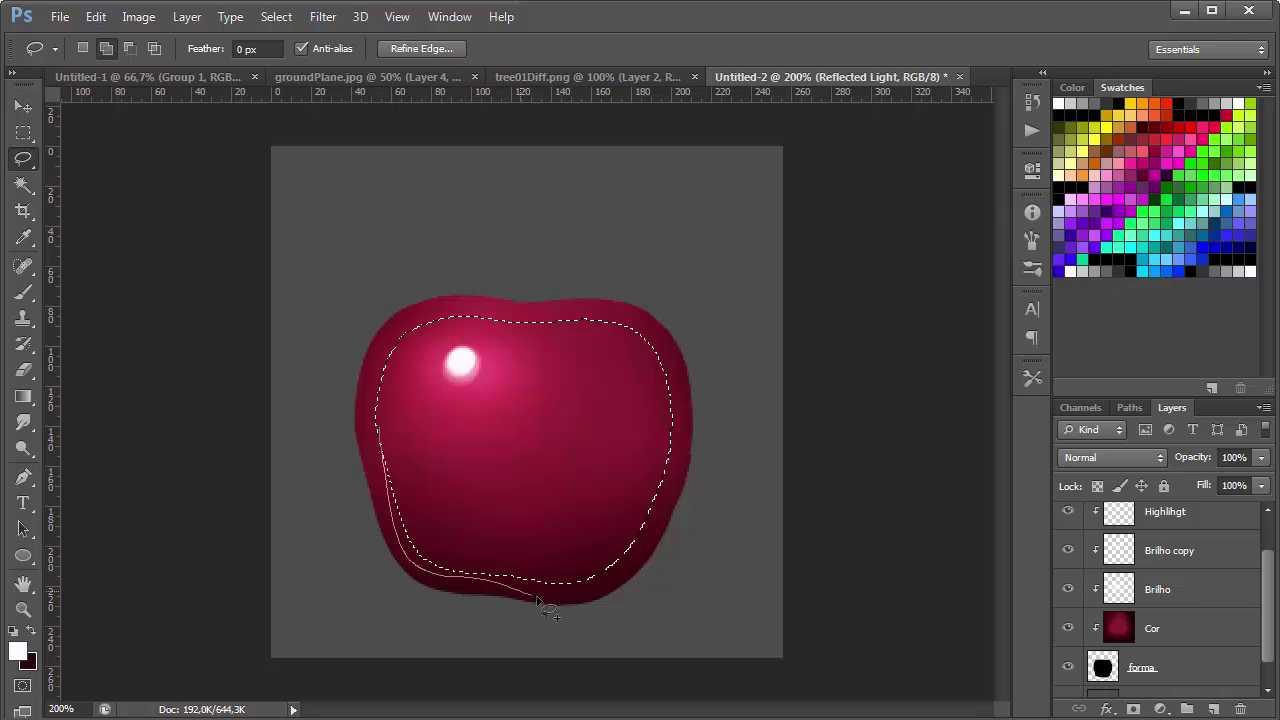
mouse_move(636, 554)
left_mouse_down()
mouse_move(645, 528)
mouse_move(577, 388)
mouse_move(648, 418)
left_mouse_up()
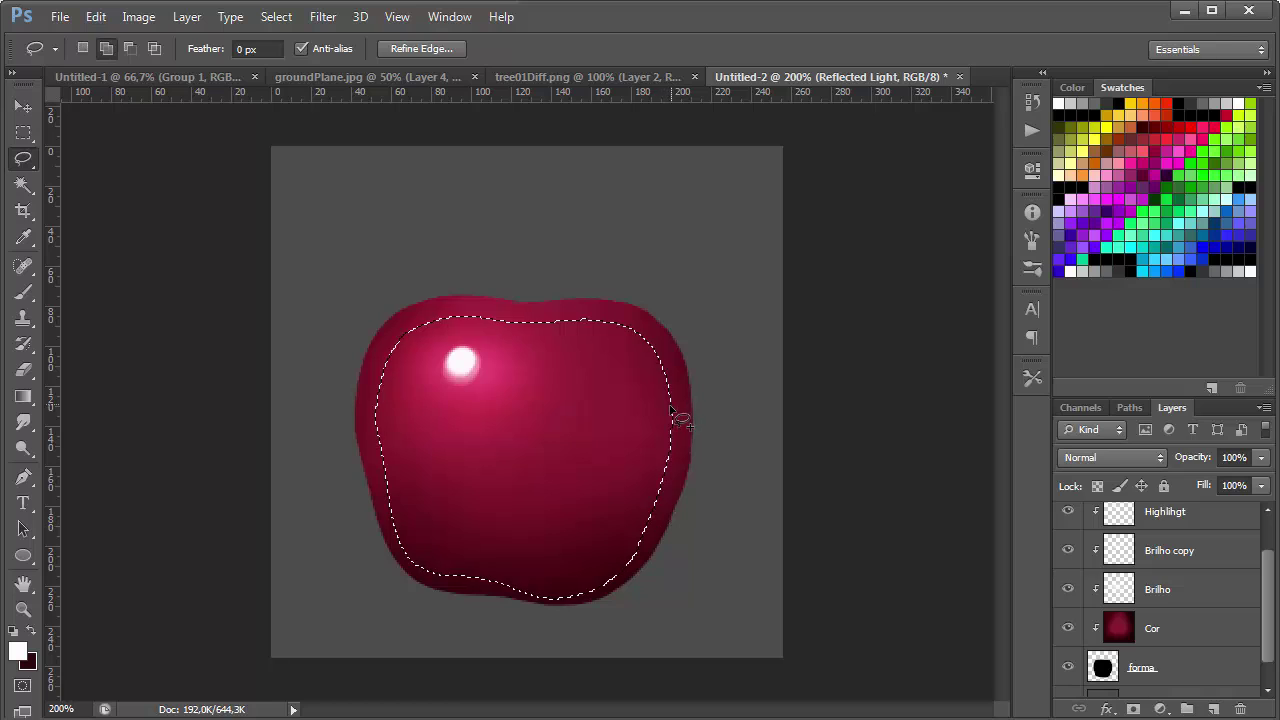
mouse_move(660, 540)
left_mouse_down()
mouse_move(624, 559)
mouse_move(671, 426)
mouse_move(626, 552)
mouse_move(671, 434)
mouse_move(642, 546)
left_mouse_up()
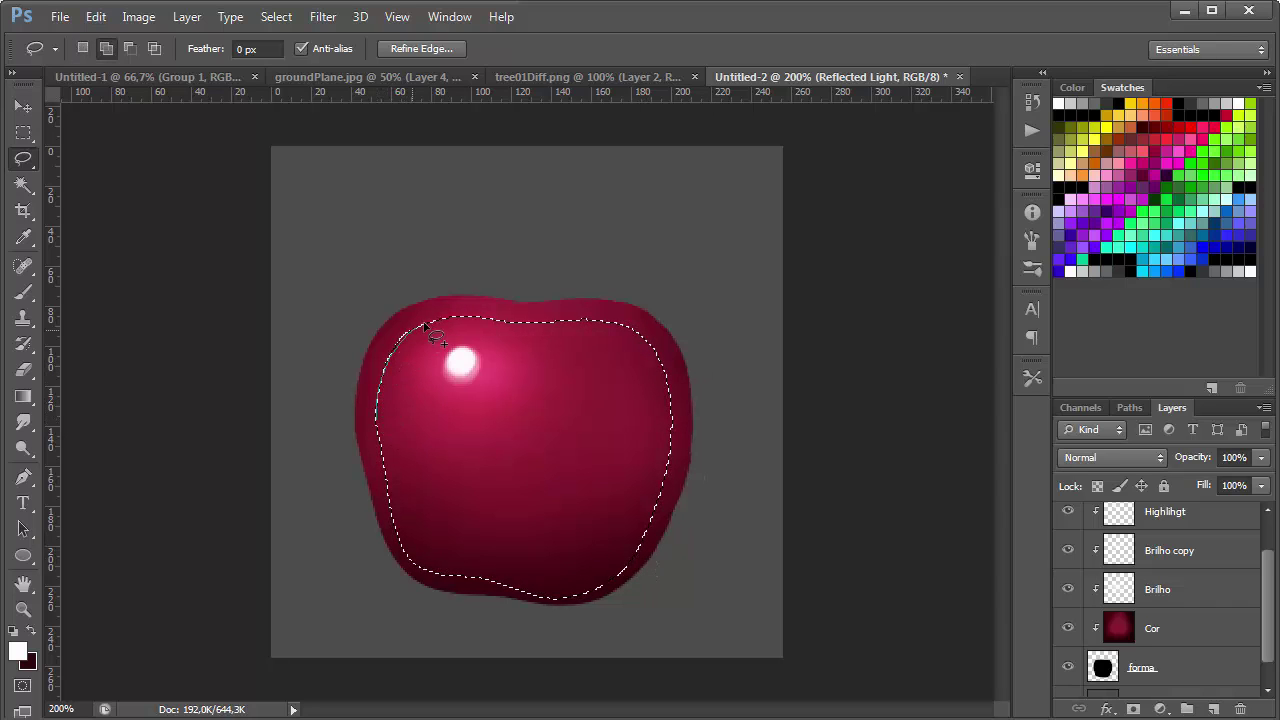
mouse_move(483, 313)
left_mouse_down()
mouse_move(599, 314)
mouse_move(646, 333)
mouse_move(668, 376)
mouse_move(668, 444)
left_mouse_up()
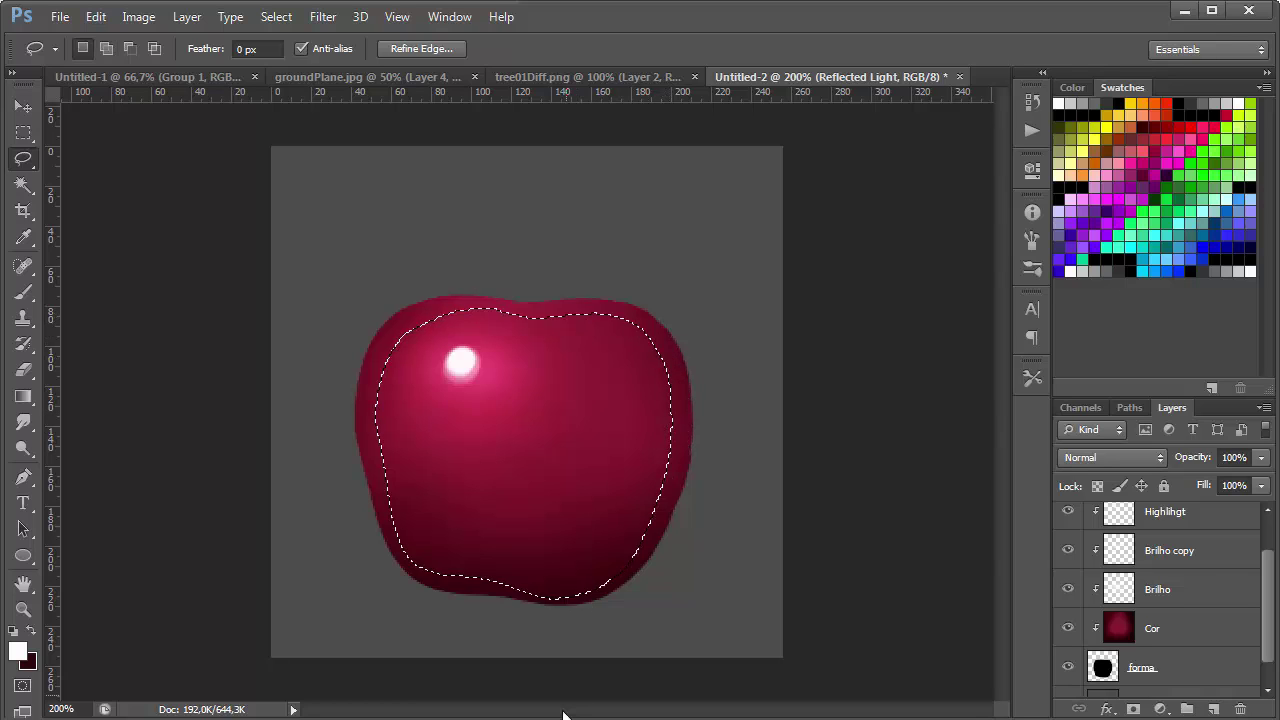
Clip the Reflected Light layer to the apple shape
scroll(1200, 560, "up", 2)
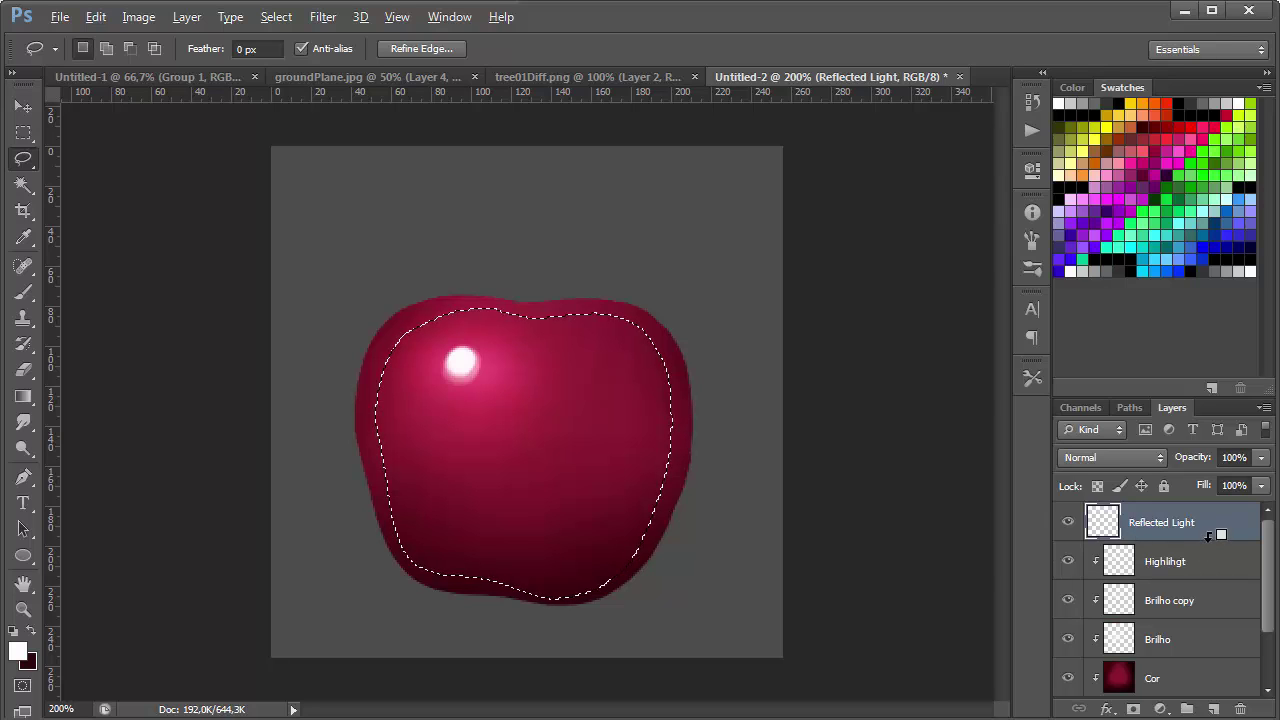
key("ctrl+alt+g")
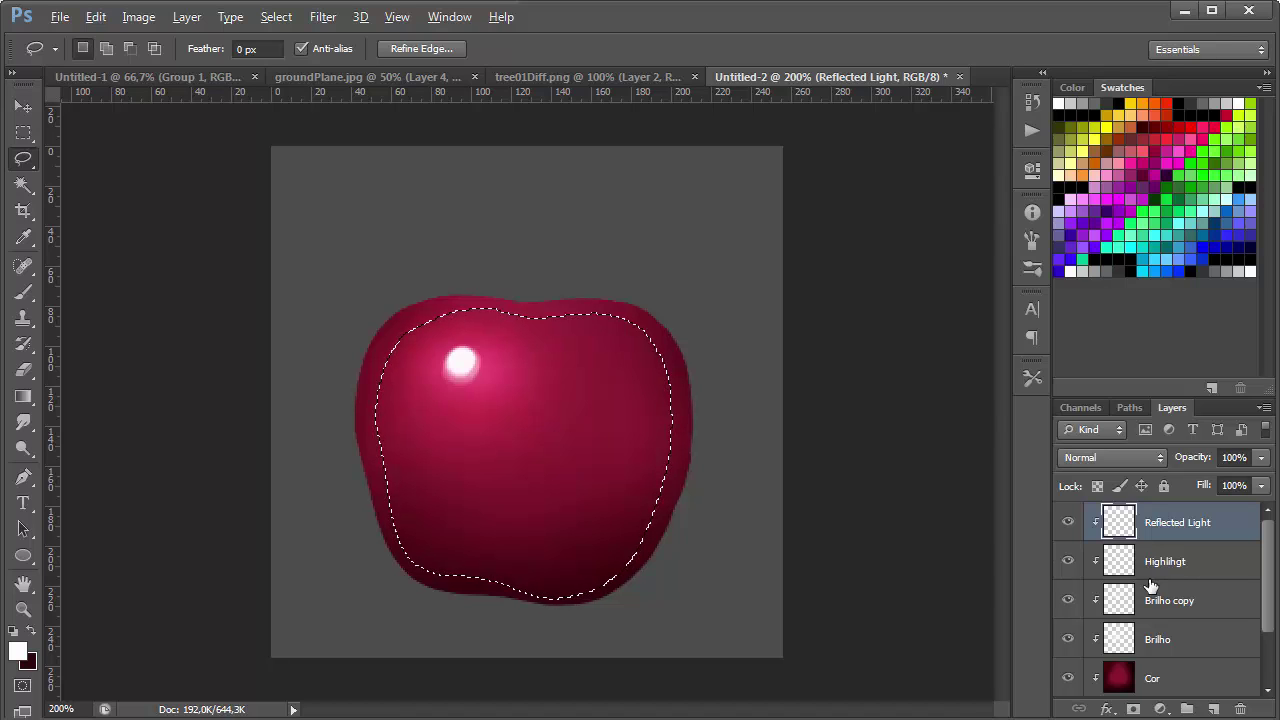
Invert the selection, fill it with white on the Reflected Light layer to form a rim around the apple, and deselect
key("alt+BackSpace")
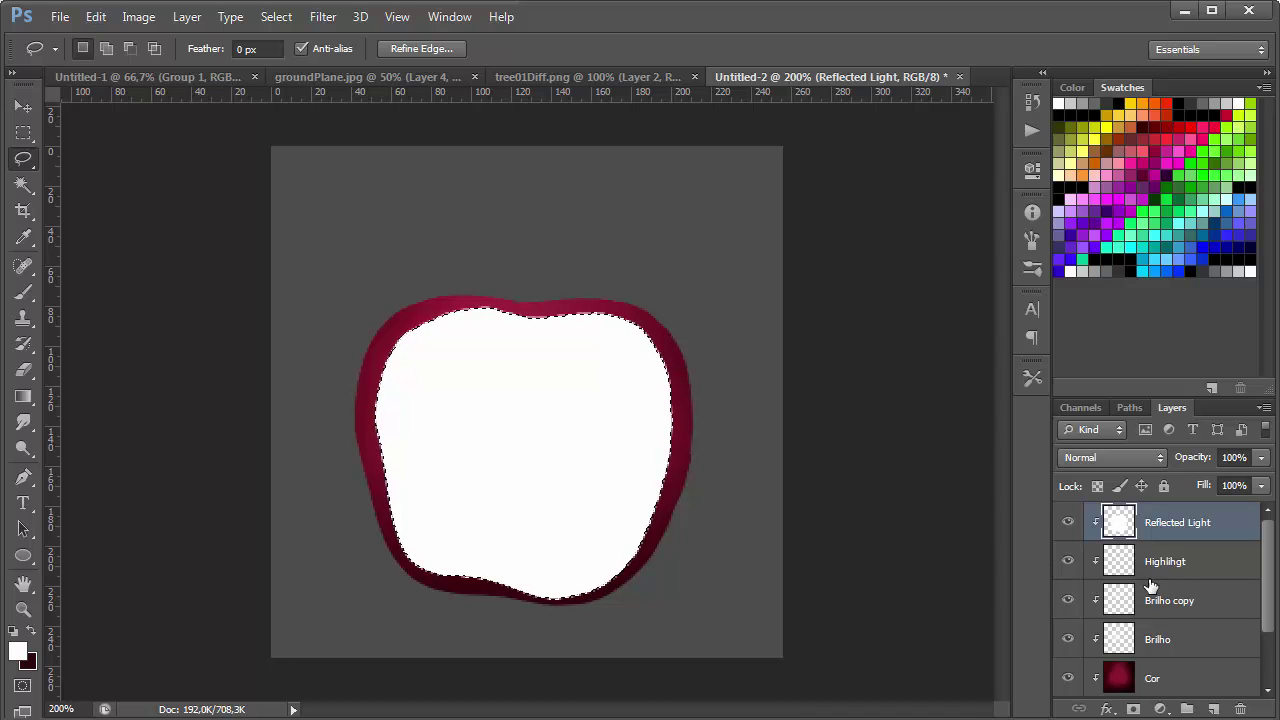
key("ctrl+z")
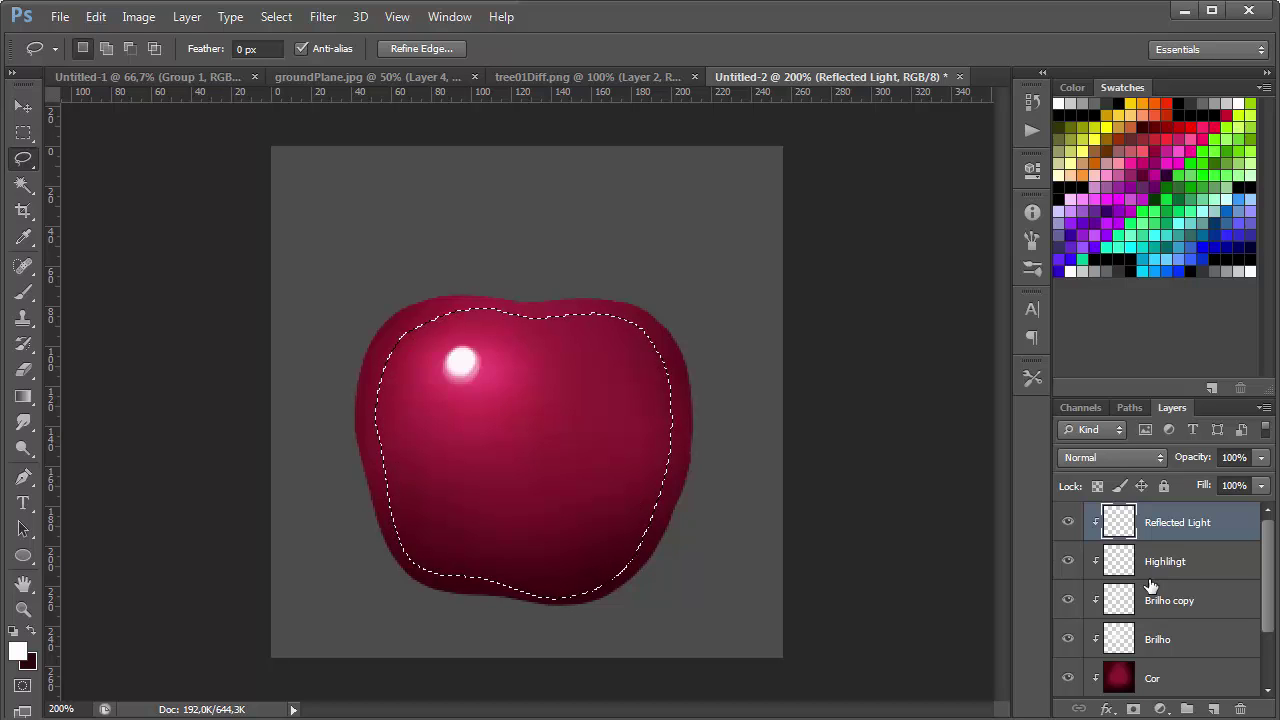
left_click(276, 17)
mouse_move(369, 240)
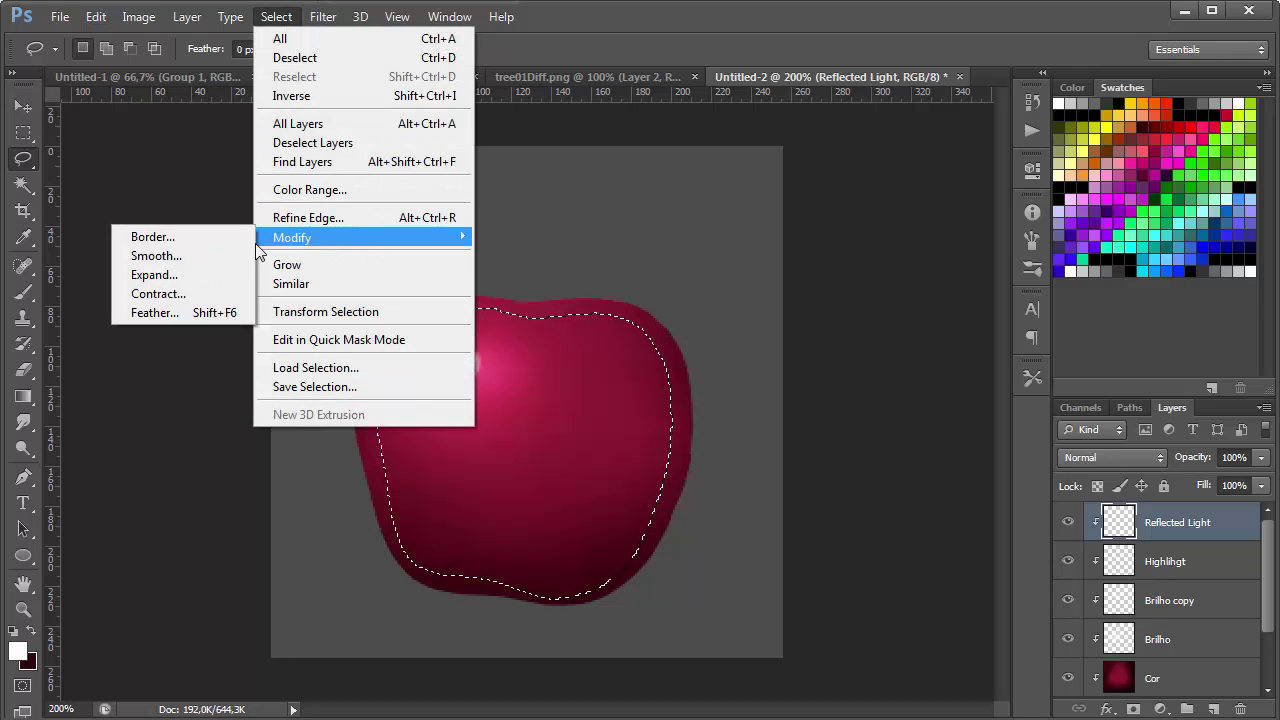
left_click(340, 96)
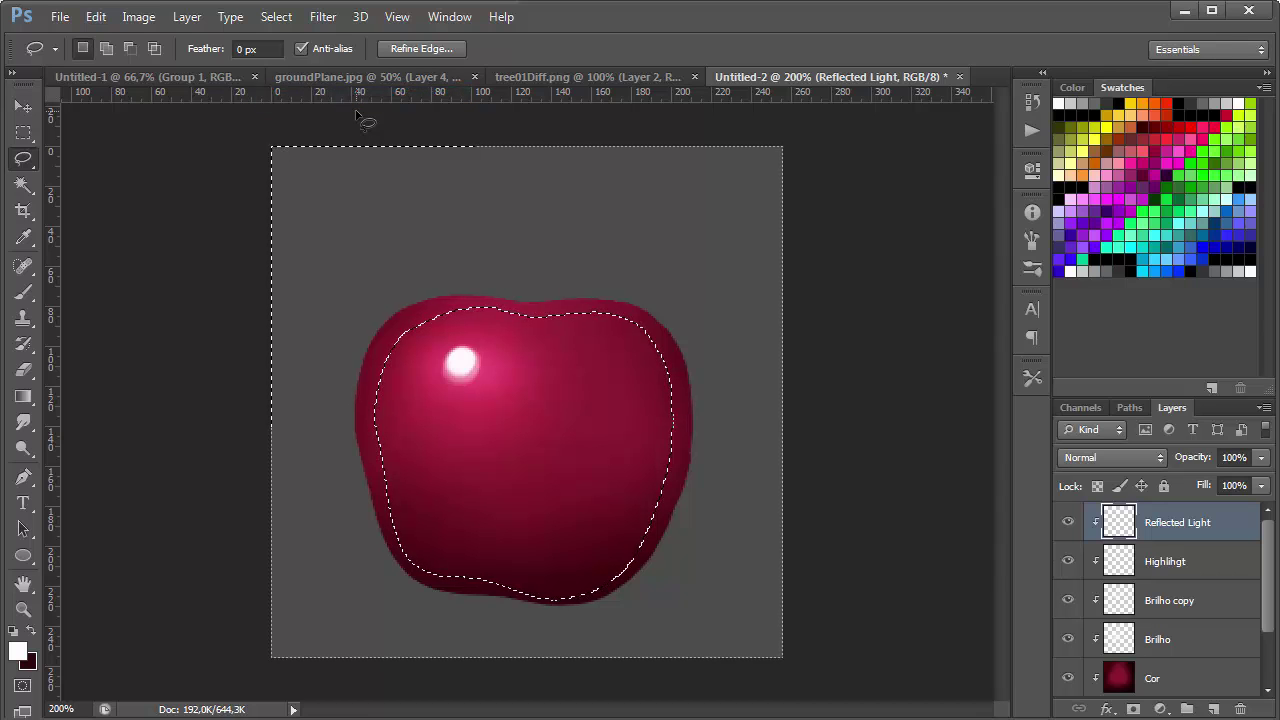
key("alt+BackSpace")
key("ctrl+d")
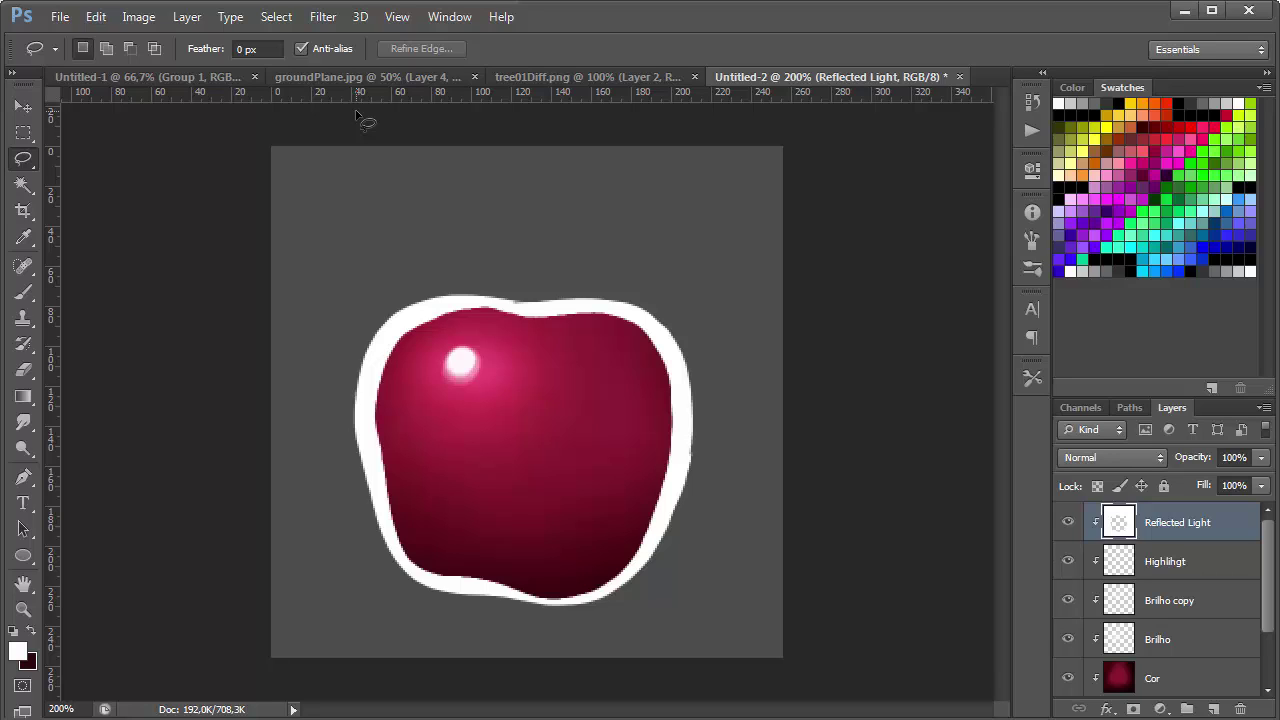
Set the Reflected Light layer's opacity to 50%
left_click(1261, 457)
left_click_drag(1264, 480, 1201, 489)
left_click(1229, 464)
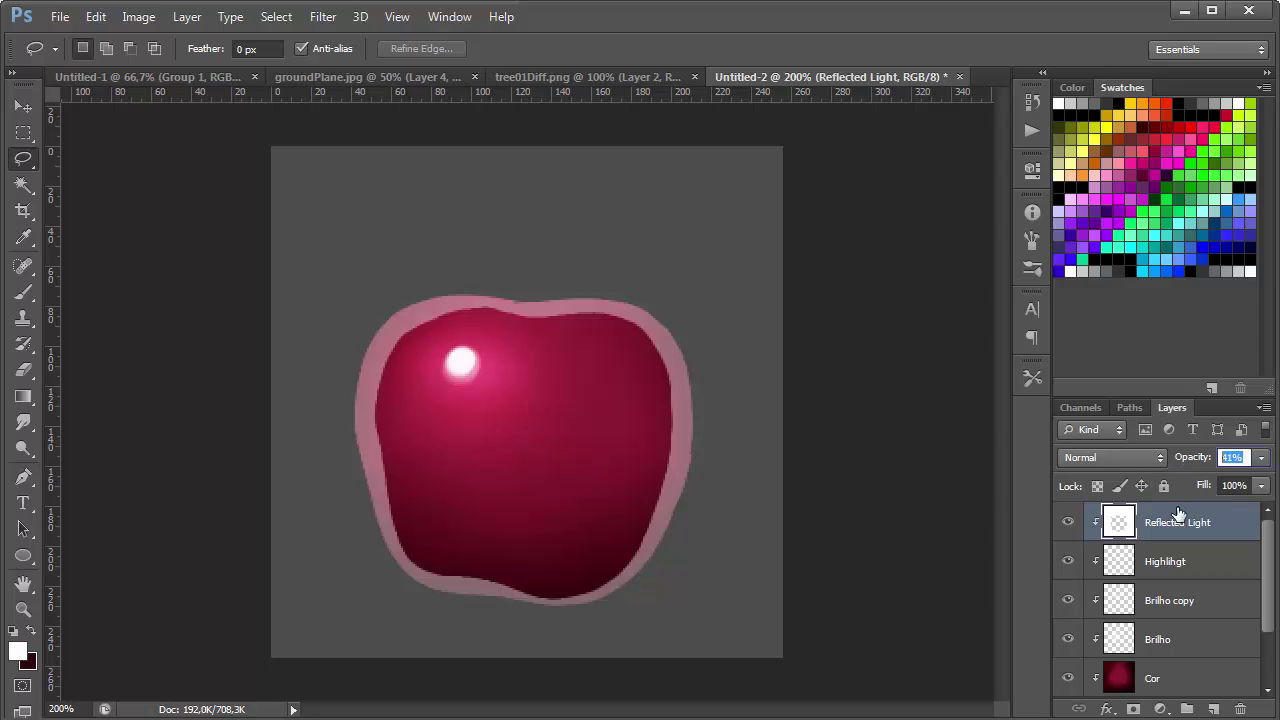
type("50")
key("Return")
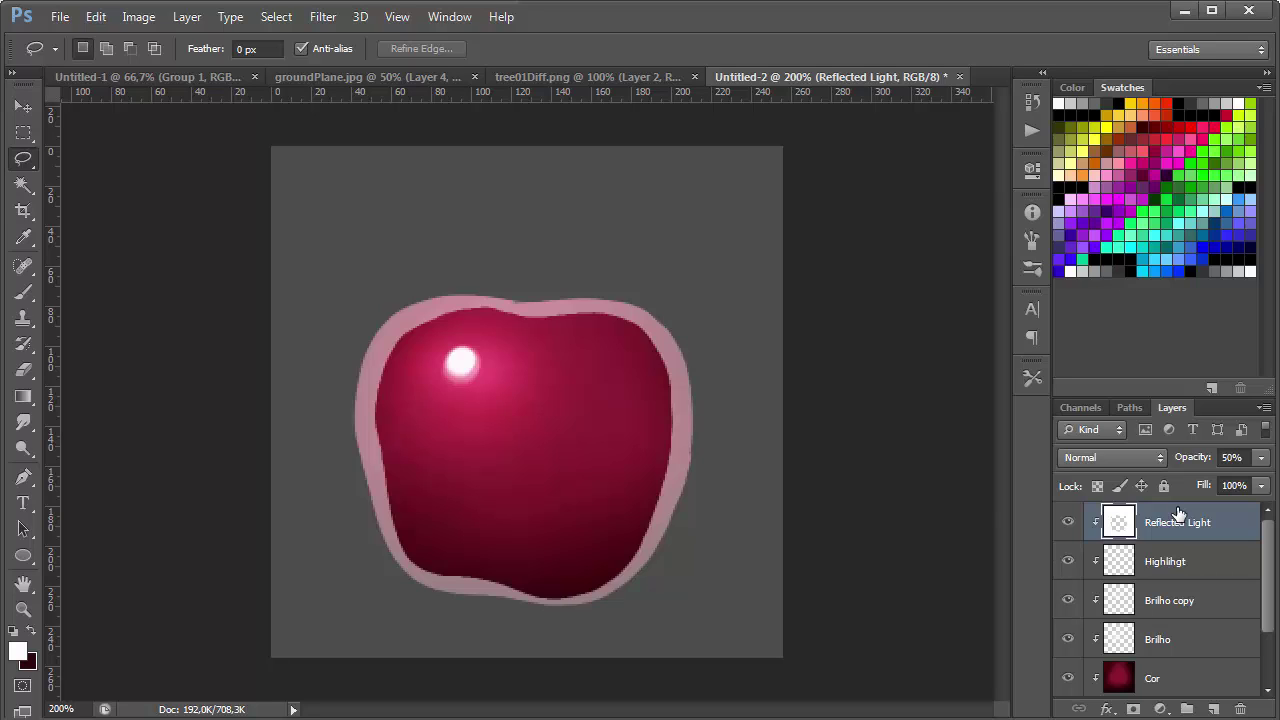
left_click(323, 17)
mouse_move(387, 224)
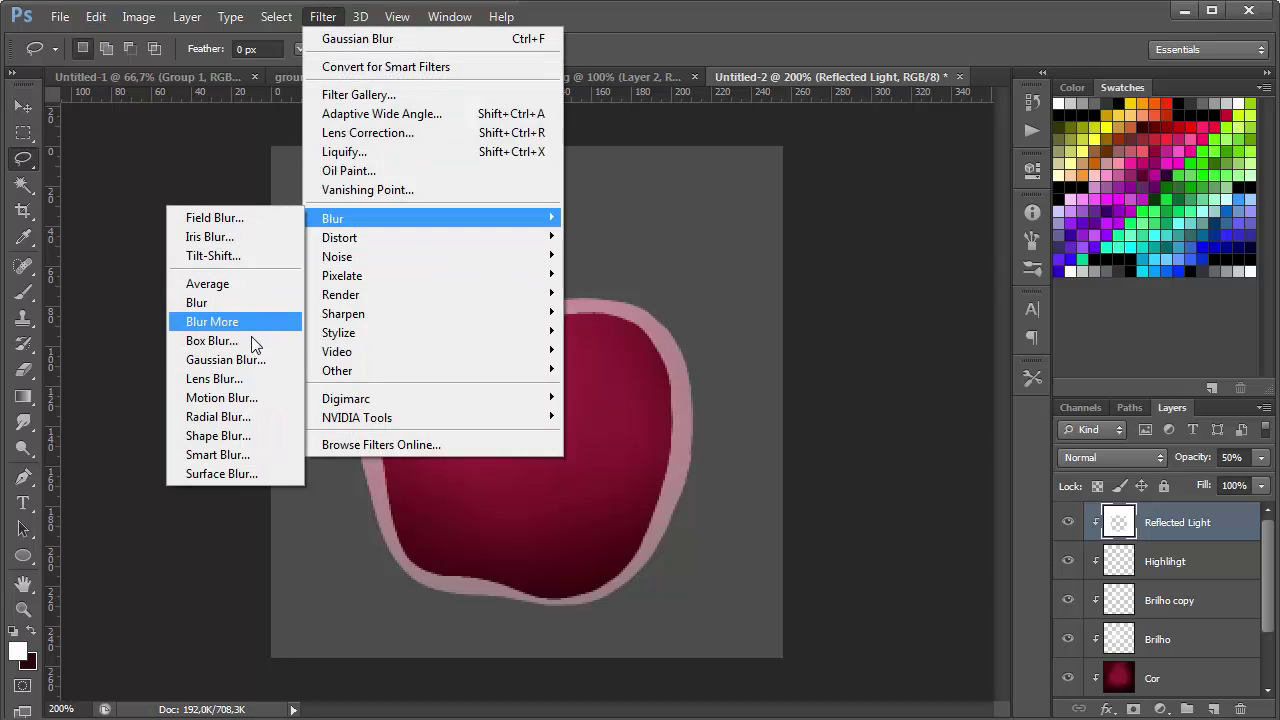
left_click(229, 359)
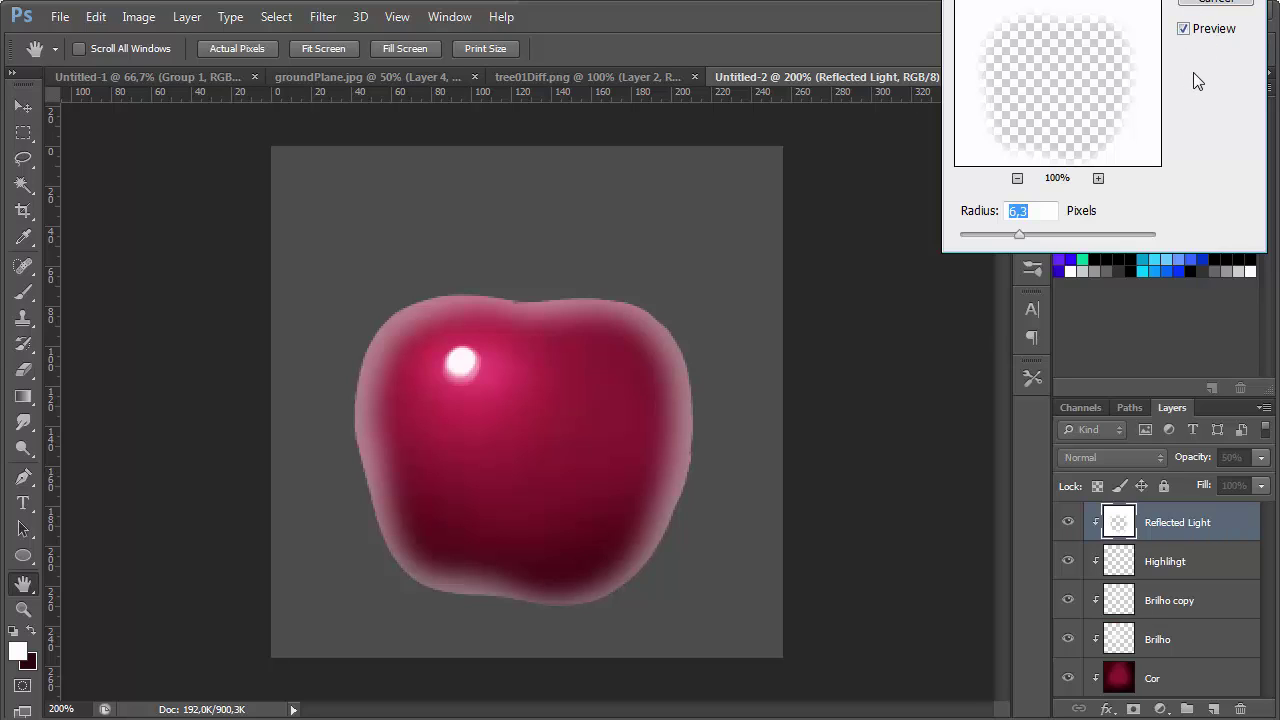
left_click(1233, 6)
left_click(1233, 6)
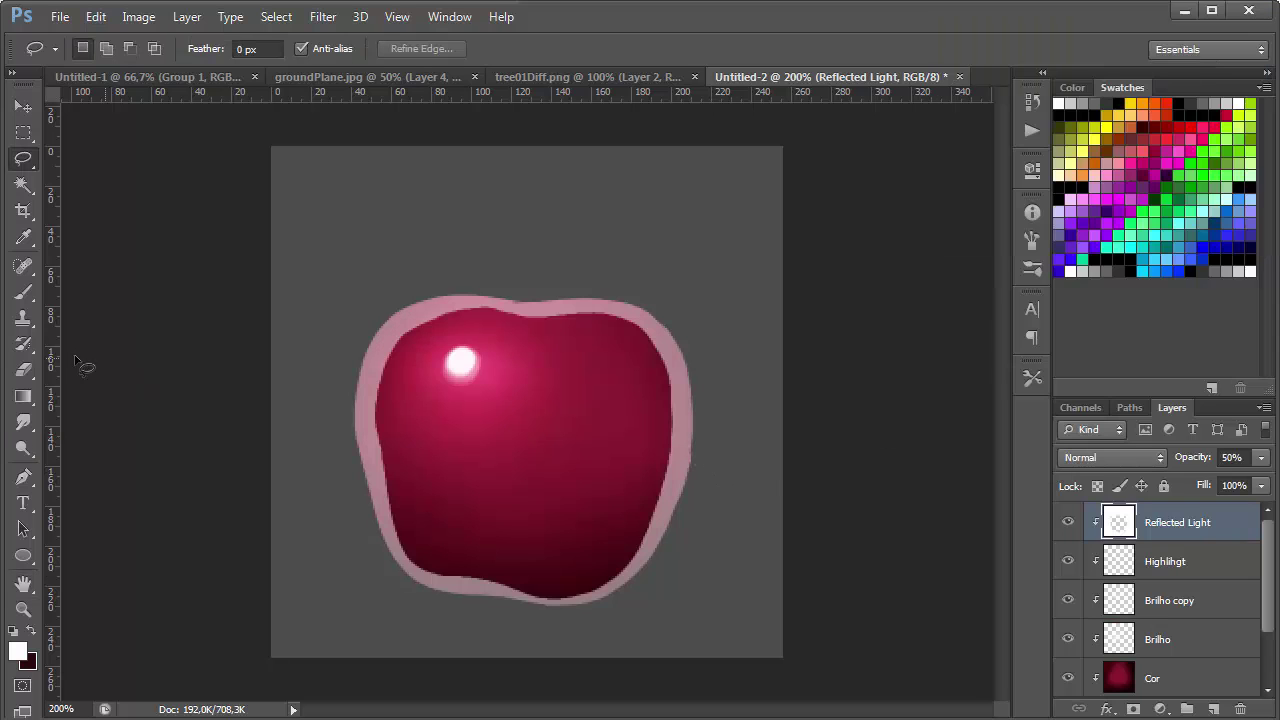
Try smudging and erasing the inner edge of the rim on the apple's right side, and undo both strokes
left_click(23, 422)
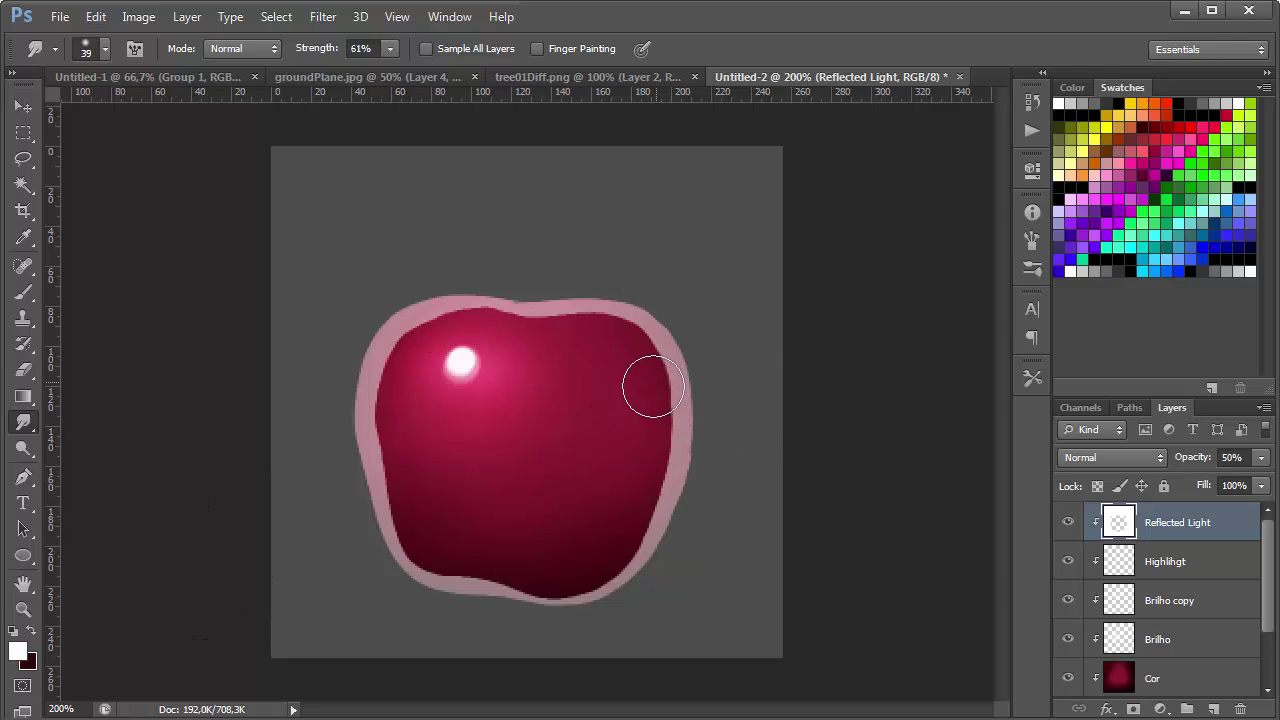
mouse_move(653, 387)
left_mouse_down()
mouse_move(633, 430)
mouse_move(651, 423)
mouse_move(637, 465)
mouse_move(613, 494)
mouse_move(587, 480)
mouse_move(643, 488)
left_mouse_up()
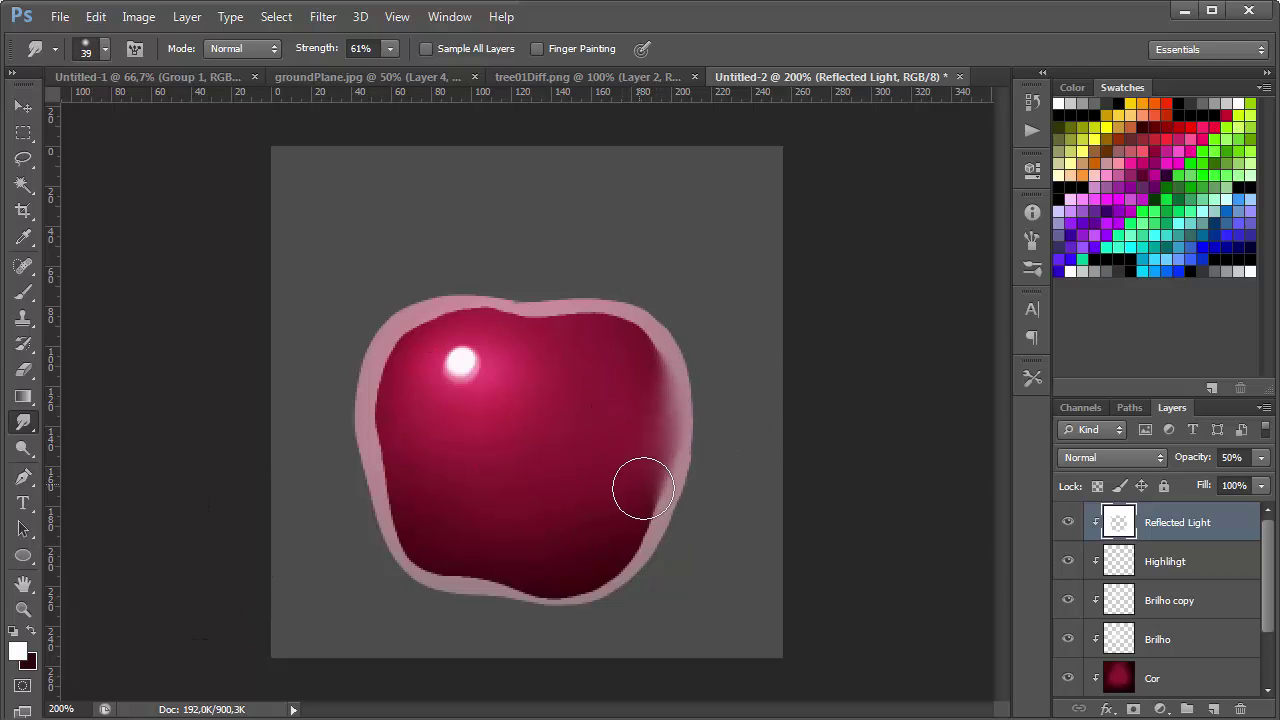
key("e")
left_click_drag(643, 444, 640, 380)
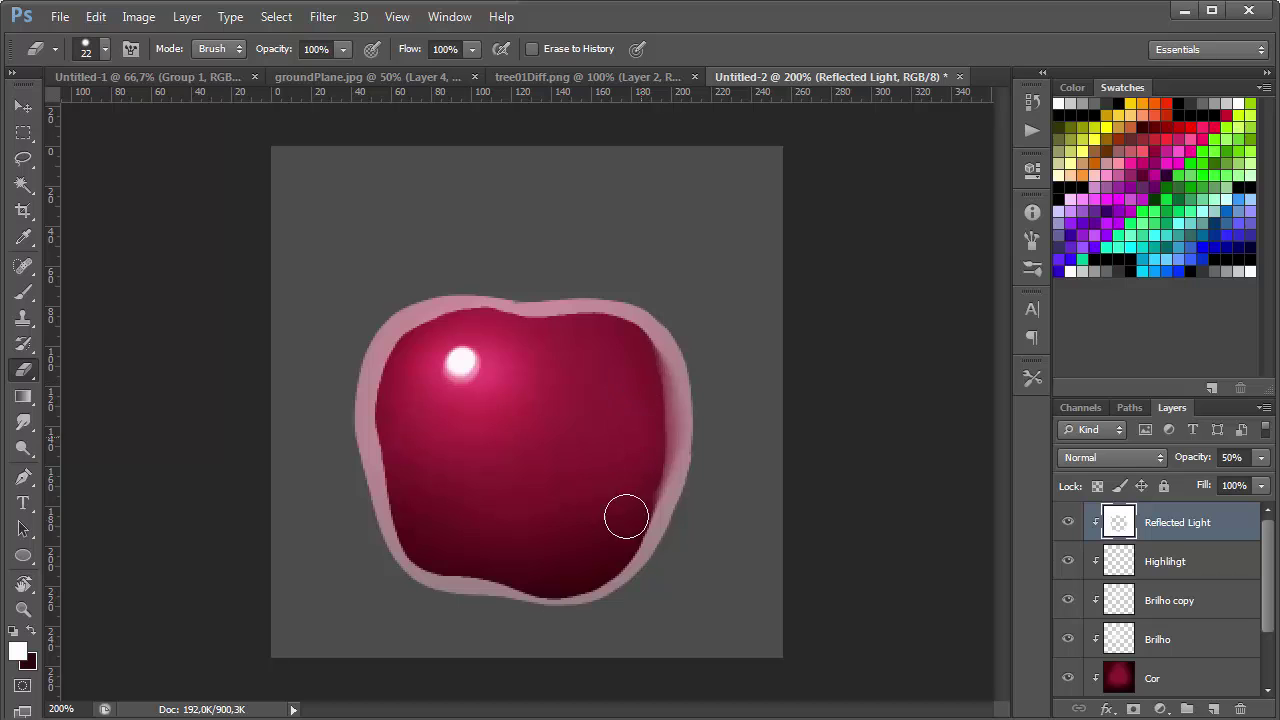
key("ctrl+z")
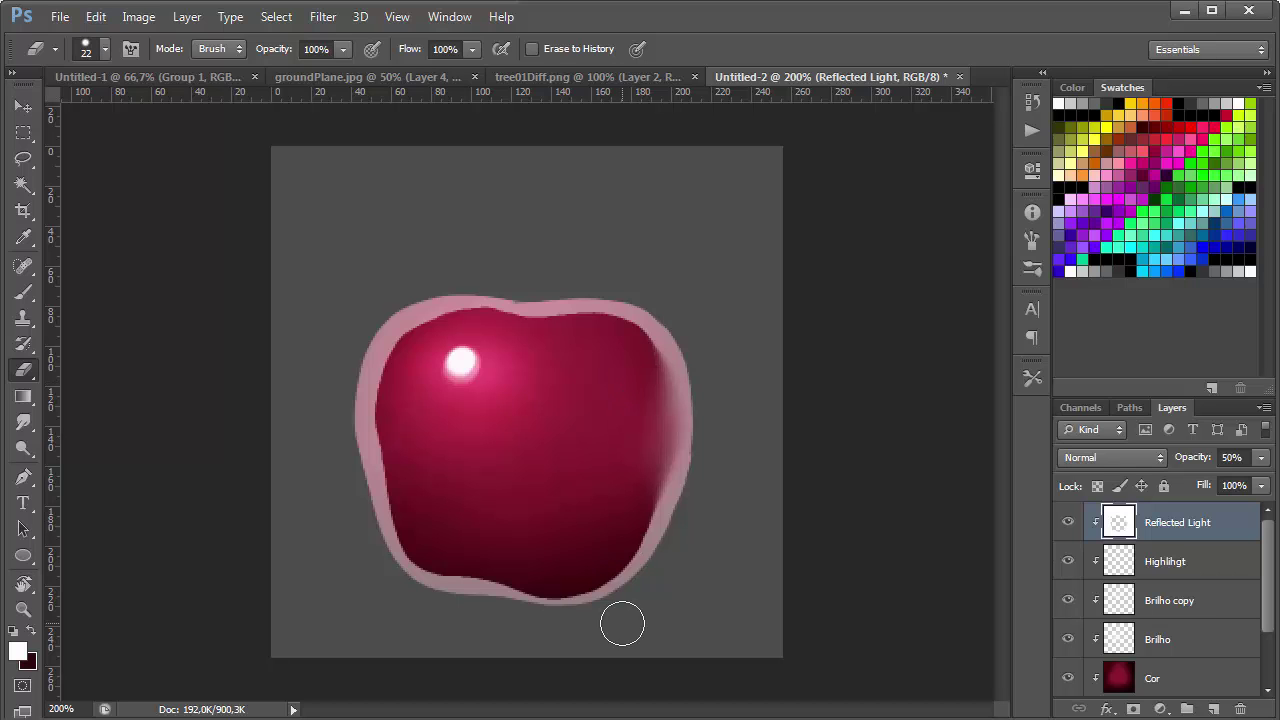
key("ctrl+z")
Soften the inner edge of the white rim all around the apple using the Eraser with a soft 45 px brush
right_click(574, 431)
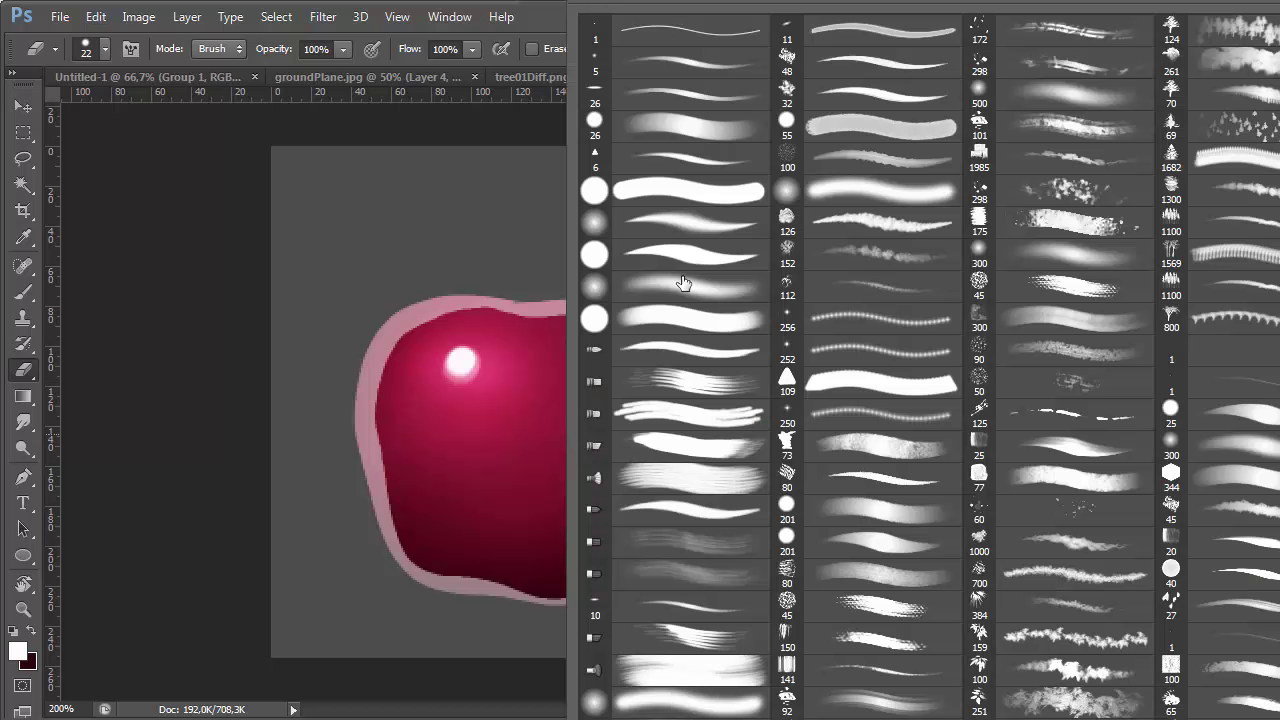
left_click(685, 285)
left_click(448, 337)
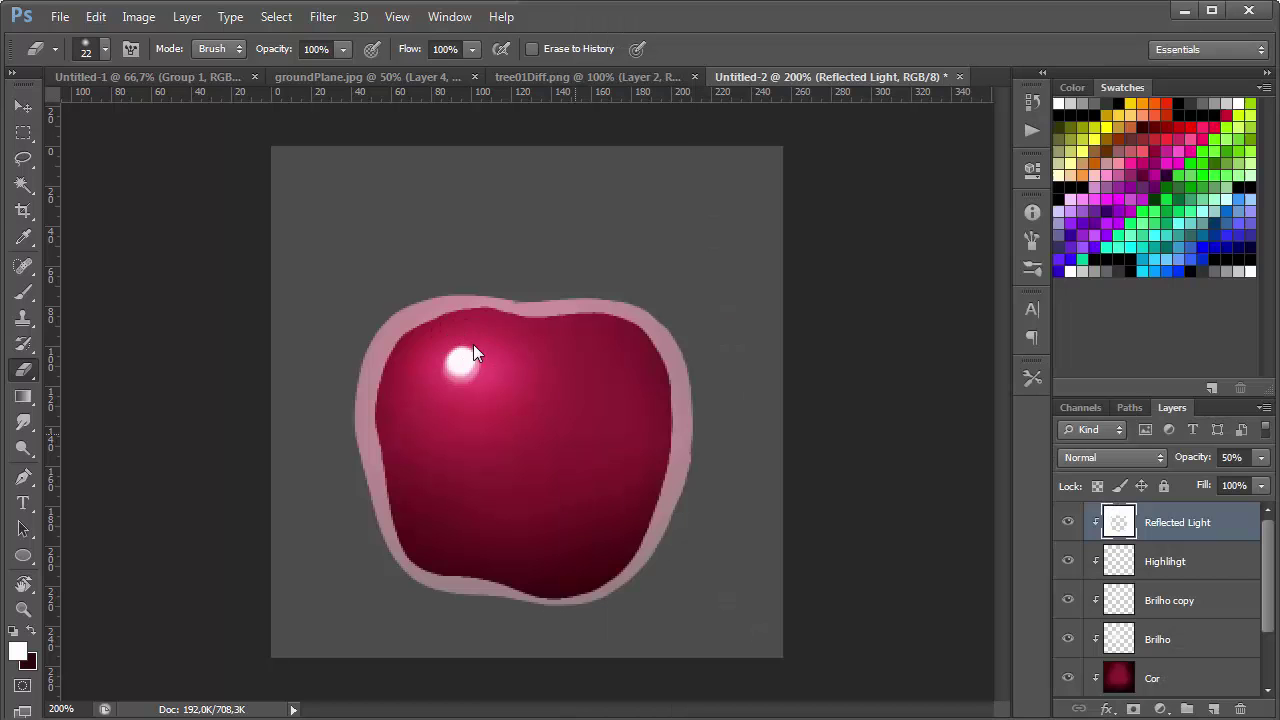
mouse_move(480, 337)
left_mouse_down()
mouse_move(417, 350)
mouse_move(403, 380)
mouse_move(409, 506)
mouse_move(425, 536)
mouse_move(468, 556)
mouse_move(560, 570)
mouse_move(594, 554)
mouse_move(643, 468)
mouse_move(636, 362)
mouse_move(590, 338)
mouse_move(483, 332)
left_mouse_up()
mouse_move(634, 346)
left_mouse_down()
mouse_move(653, 425)
mouse_move(638, 503)
mouse_move(570, 580)
left_mouse_up()
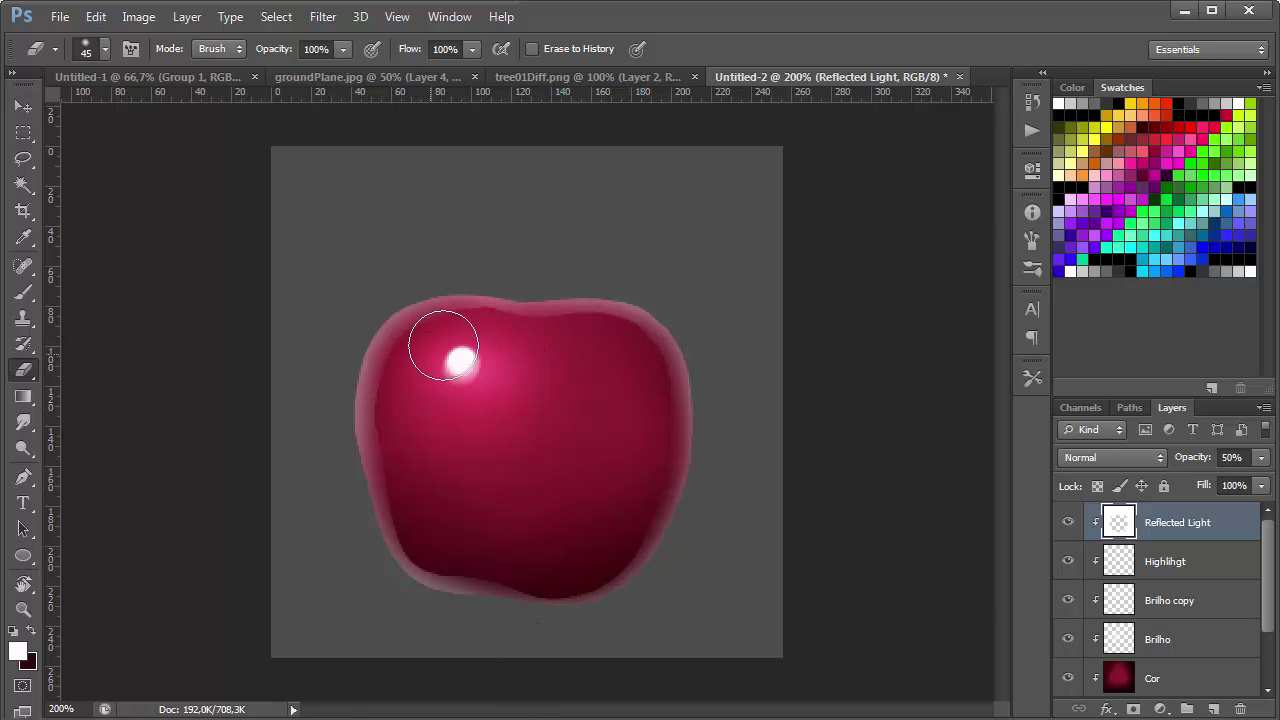
left_click_drag(420, 530, 537, 549)
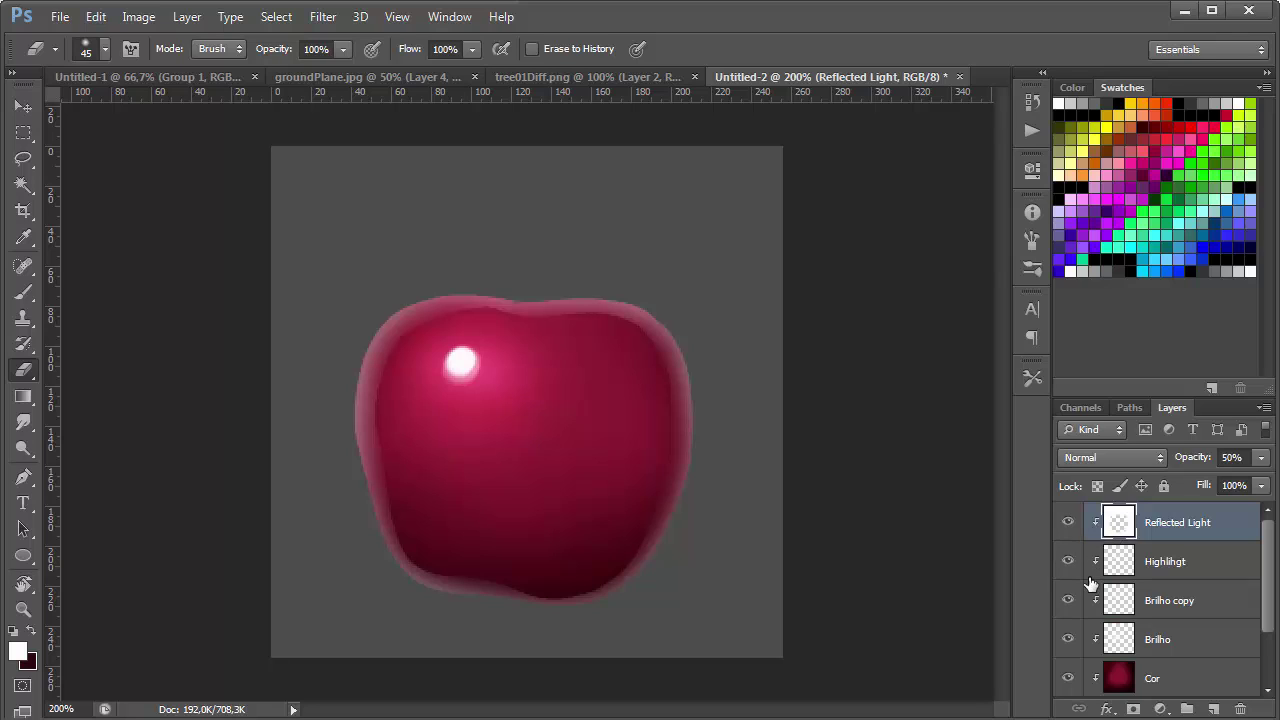
Hide the Reflected Light layer and create a new layer named "Reflect2" above it
scroll(1266, 603, "down", 2)
scroll(1266, 603, "up", 2)
left_click(1068, 522)
key("ctrl+shift+n")
type("Ref")
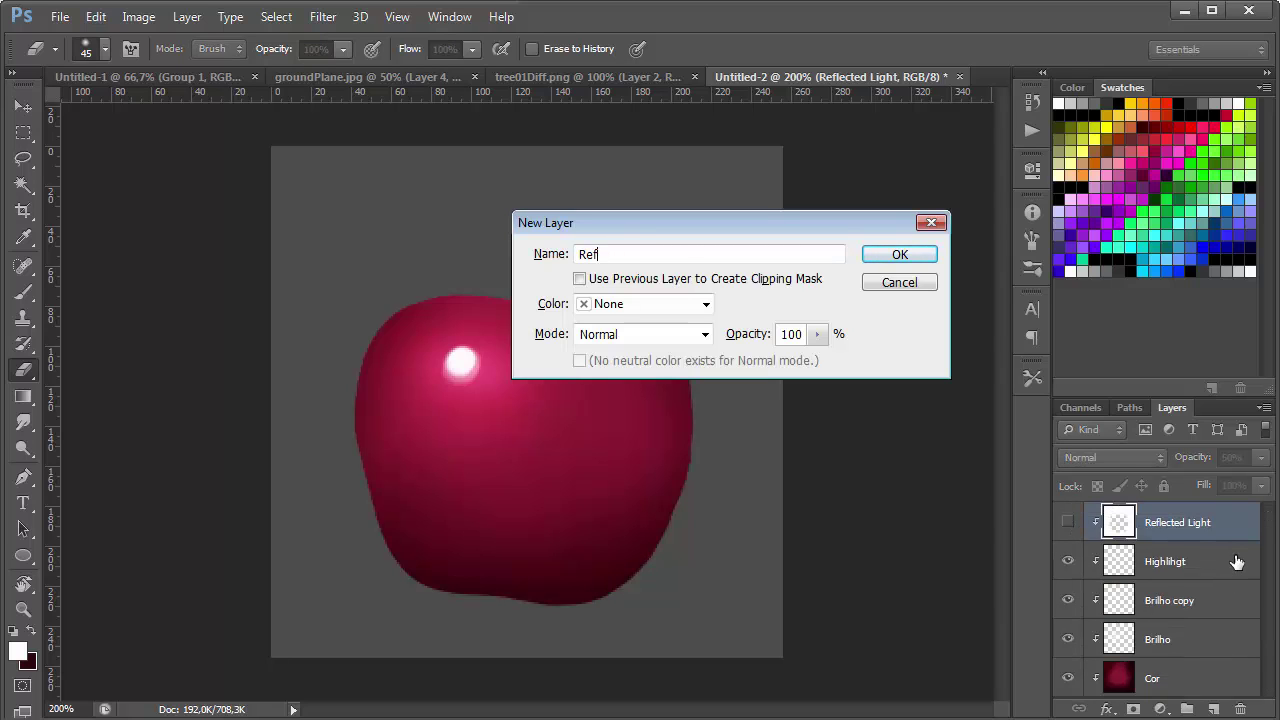
type("lect2")
key("Return")
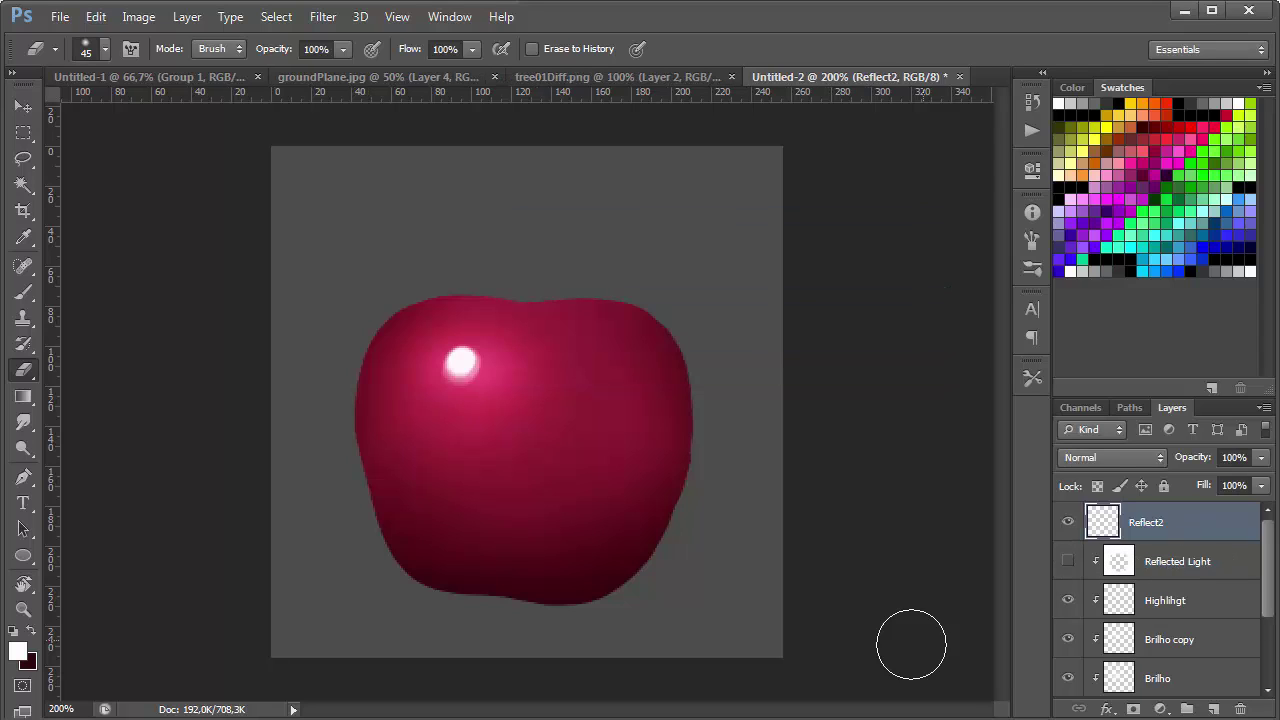
Lasso a freehand selection just inside the apple's outline and smooth its upper edge, leaving a thin rim unselected
key("l")
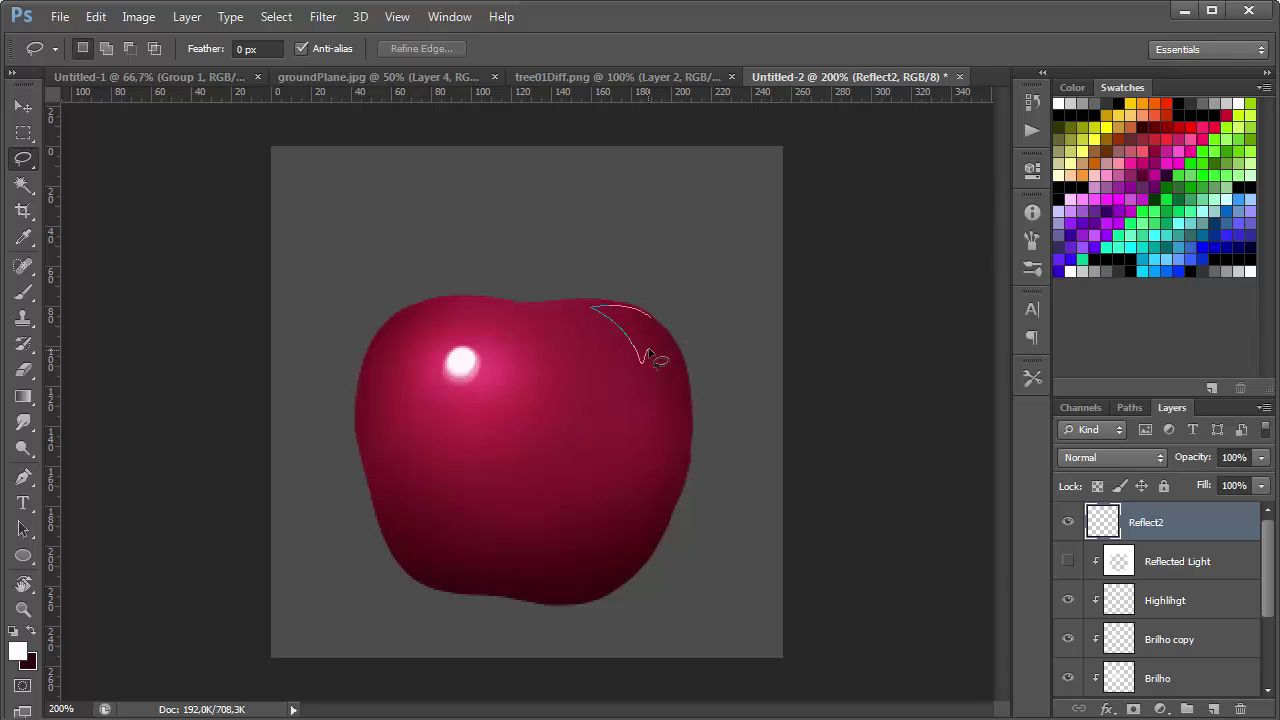
mouse_move(655, 358)
left_mouse_down()
mouse_move(663, 439)
mouse_move(647, 504)
mouse_move(602, 586)
mouse_move(548, 597)
mouse_move(522, 576)
mouse_move(438, 577)
mouse_move(400, 539)
mouse_move(358, 412)
mouse_move(387, 329)
left_mouse_up()
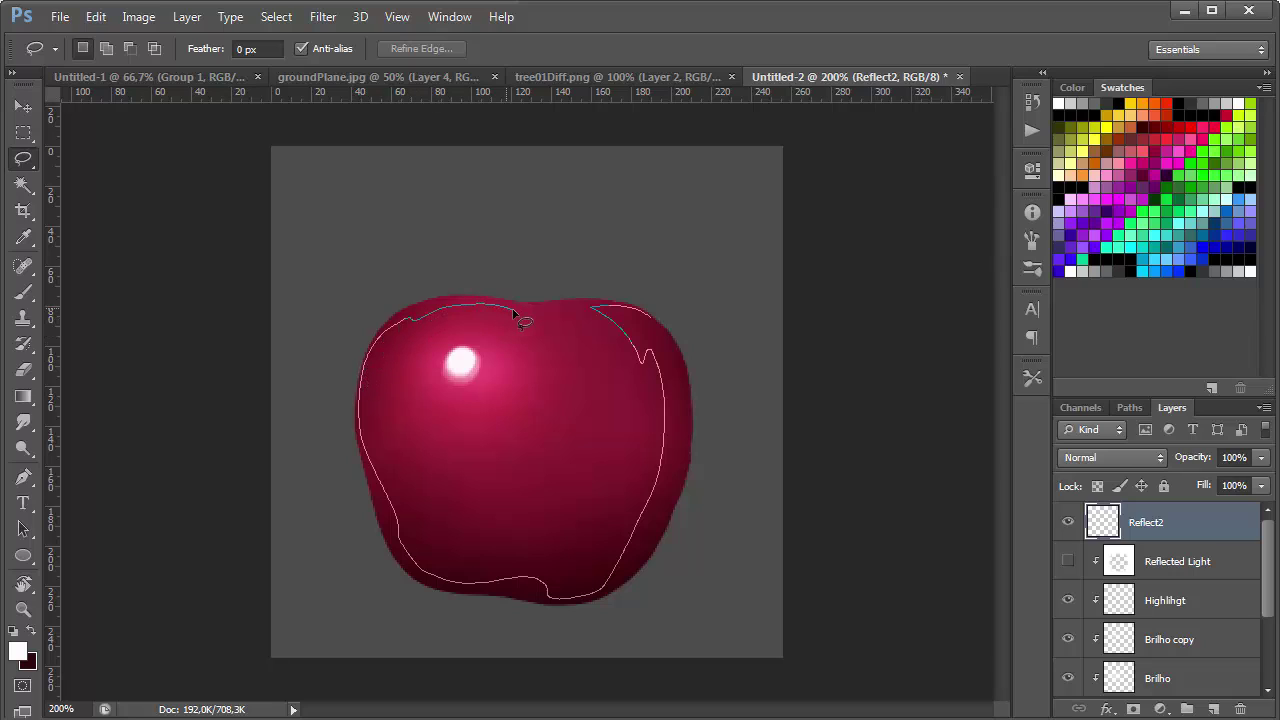
mouse_move(518, 320)
left_mouse_down()
mouse_move(595, 322)
mouse_move(611, 292)
mouse_move(574, 324)
mouse_move(684, 334)
left_mouse_up()
key("shift")
mouse_move(512, 318)
left_mouse_down()
mouse_move(640, 322)
mouse_move(664, 356)
mouse_move(675, 412)
mouse_move(600, 464)
left_mouse_up()
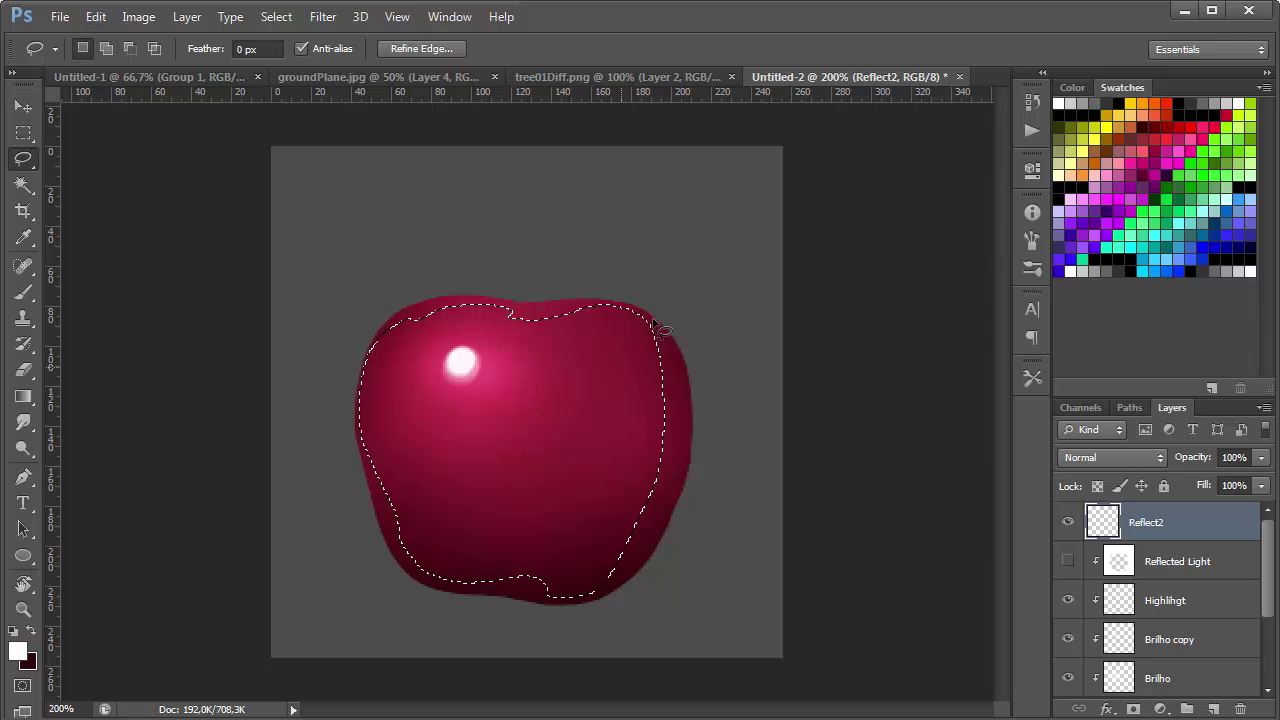
key("alt")
mouse_move(510, 318)
left_mouse_down()
mouse_move(603, 313)
mouse_move(643, 326)
mouse_move(671, 402)
mouse_move(723, 300)
mouse_move(495, 240)
left_mouse_up()
left_click_drag(542, 486, 545, 487)
key("ctrl+z")
Invert the selection, fill it with white on the Reflect2 layer, deselect, and clip Reflect2 to the apple
key("ctrl+shift+i")
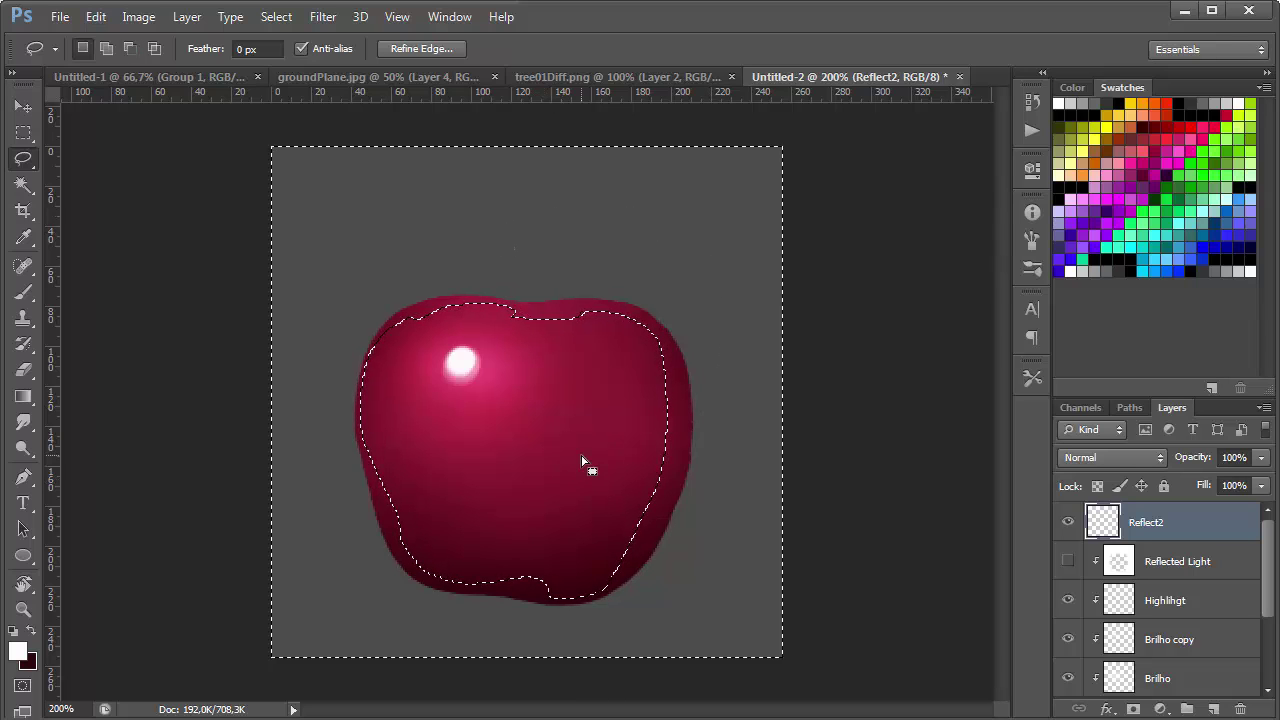
key("alt+BackSpace")
key("ctrl+d")
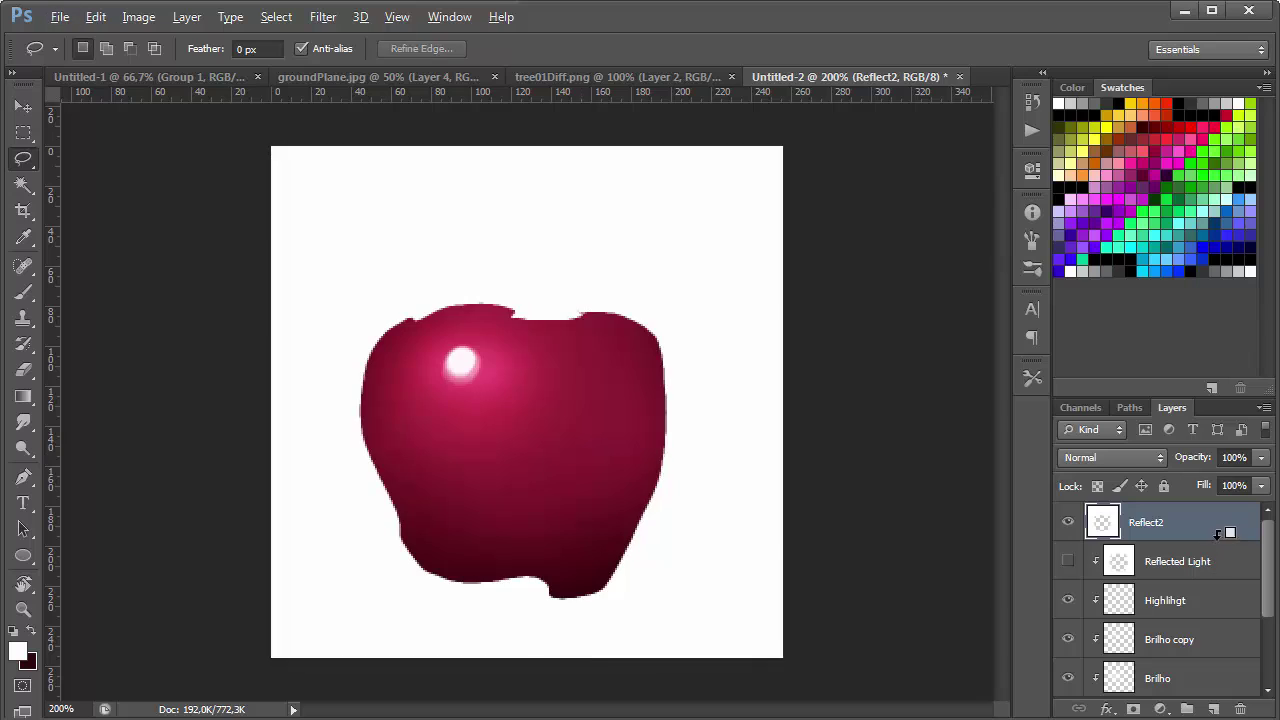
left_click(1200, 548, "alt")
Soften the inner edge of the white Reflect2 rim around the apple using the Eraser with a soft 35 px brush
key("e")
mouse_move(617, 343)
left_mouse_down()
mouse_move(645, 443)
mouse_move(614, 537)
left_mouse_up()
right_click(617, 514, "alt")
mouse_move(614, 337)
left_mouse_down()
mouse_move(657, 375)
mouse_move(661, 430)
mouse_move(622, 548)
mouse_move(568, 598)
left_mouse_up()
key("ctrl+alt+z")
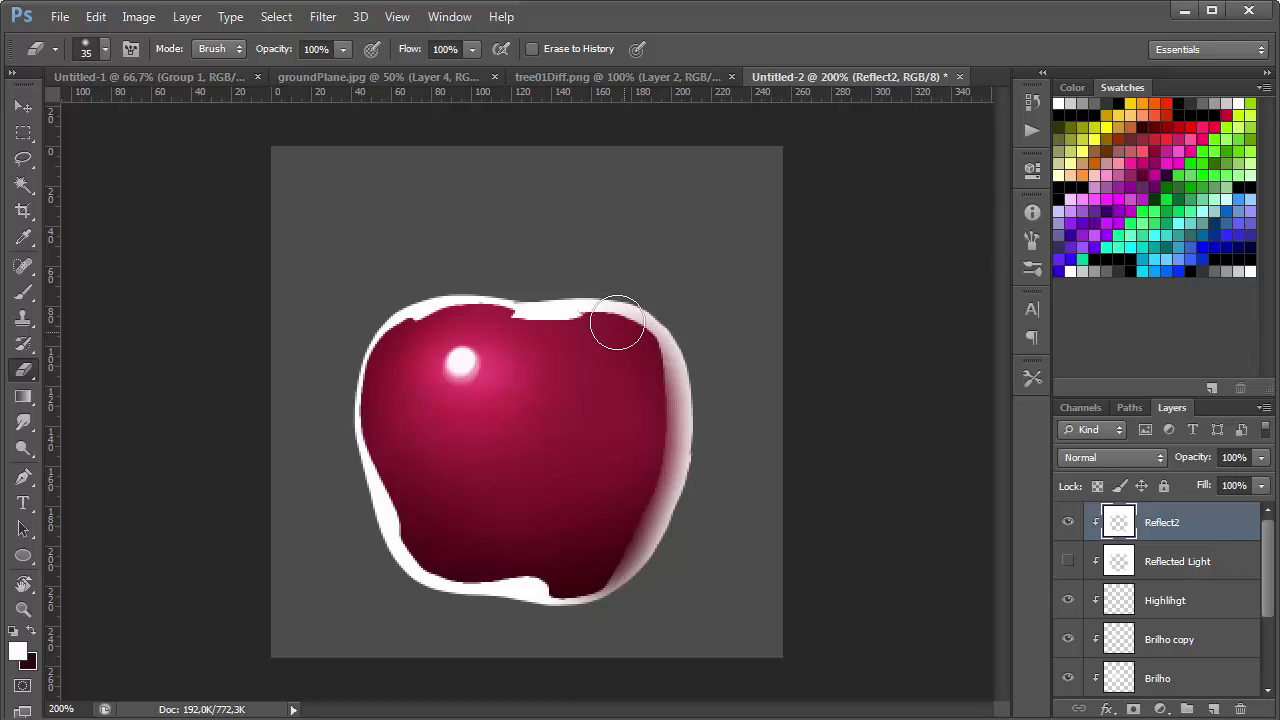
mouse_move(614, 309)
left_mouse_down()
mouse_move(646, 351)
mouse_move(664, 446)
mouse_move(624, 541)
mouse_move(566, 585)
mouse_move(578, 572)
mouse_move(528, 557)
mouse_move(493, 574)
mouse_move(421, 539)
mouse_move(376, 389)
mouse_move(410, 368)
mouse_move(414, 326)
mouse_move(502, 331)
mouse_move(515, 364)
mouse_move(560, 334)
mouse_move(610, 356)
mouse_move(573, 348)
mouse_move(582, 486)
mouse_move(399, 458)
mouse_move(415, 548)
mouse_move(622, 494)
left_mouse_up()
Set the Reflect2 layer's opacity to 50%
key("v")
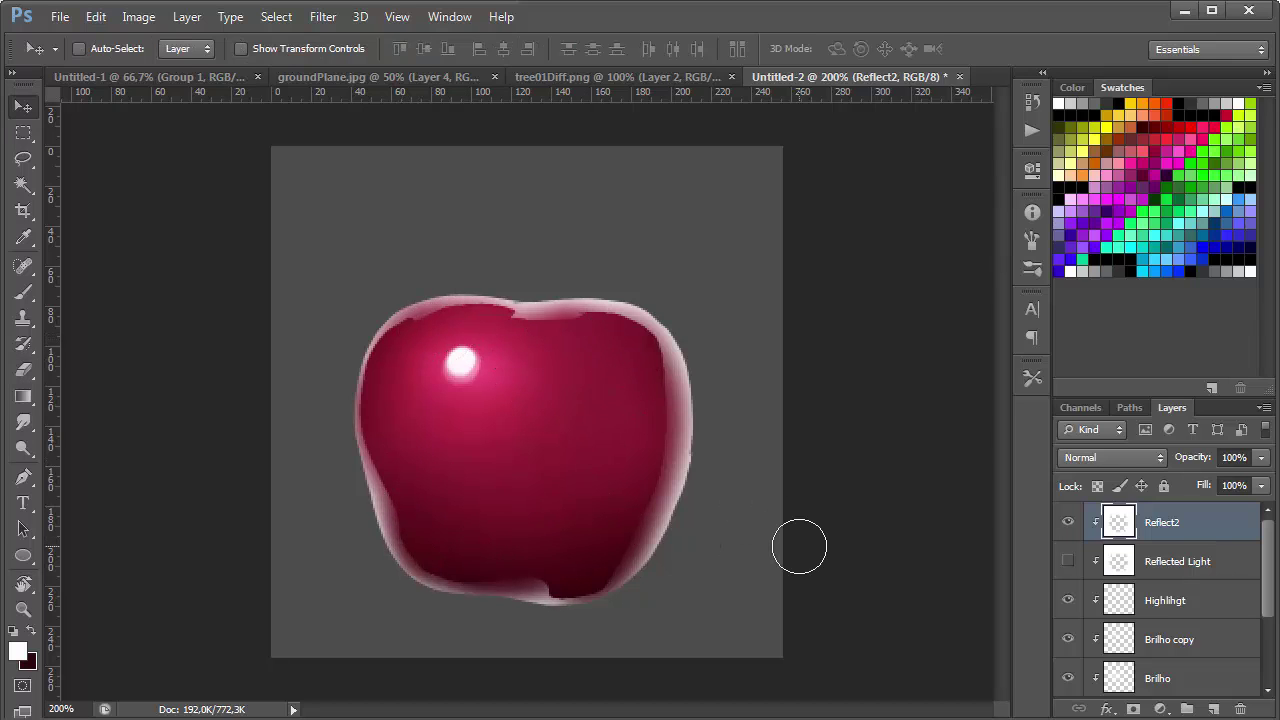
key("5")
key("0")
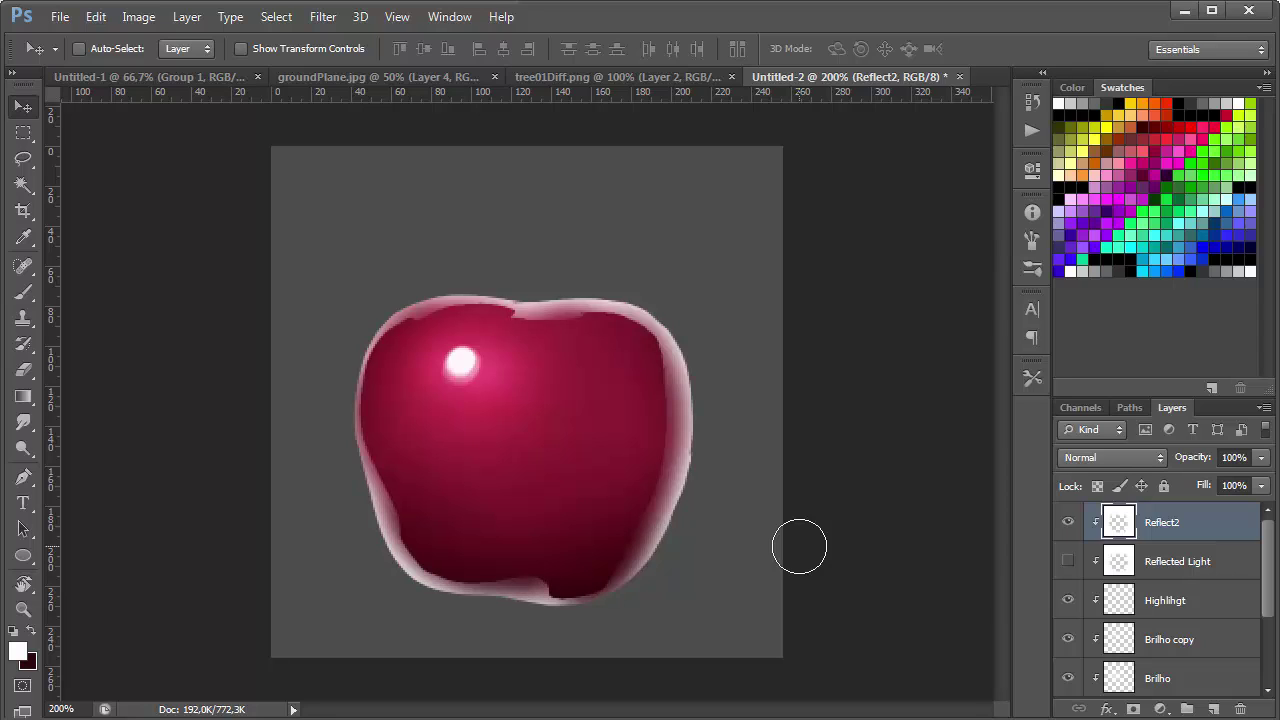
key("5")
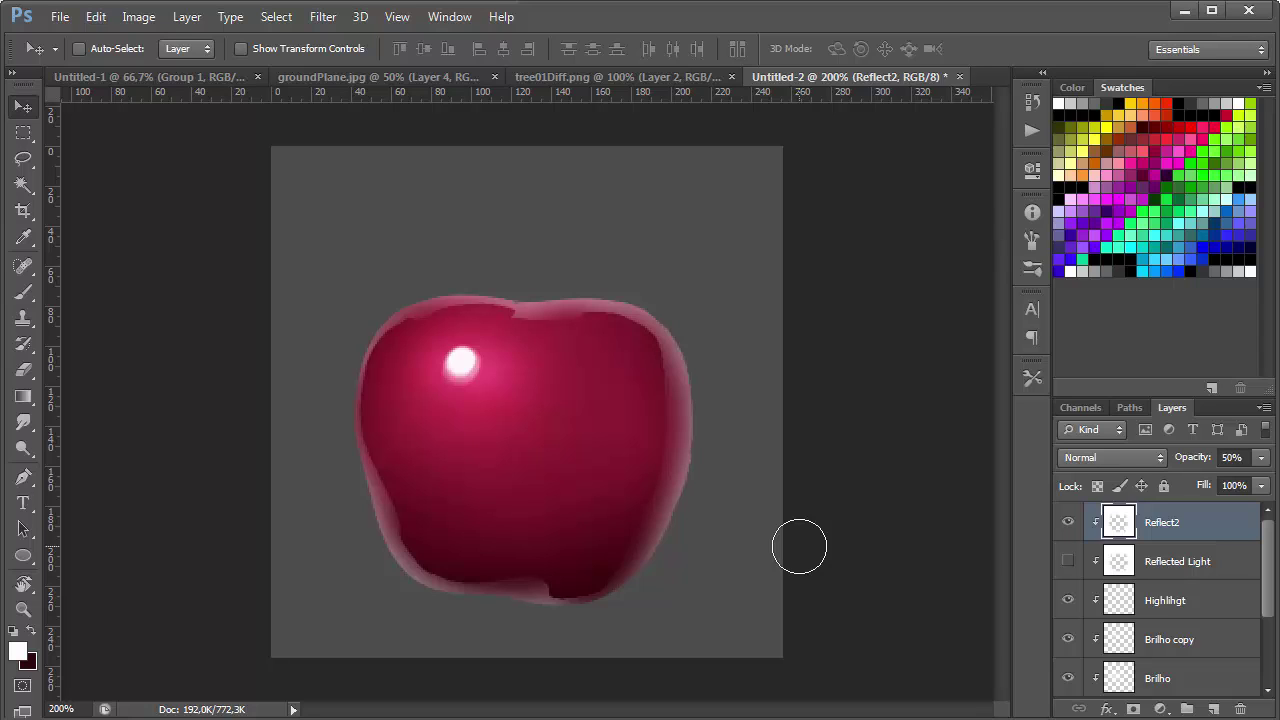
Smudge the rim at the apple's top notch into a soft inward fold using a 14 px brush at 61% strength
left_click(23, 422, "alt")
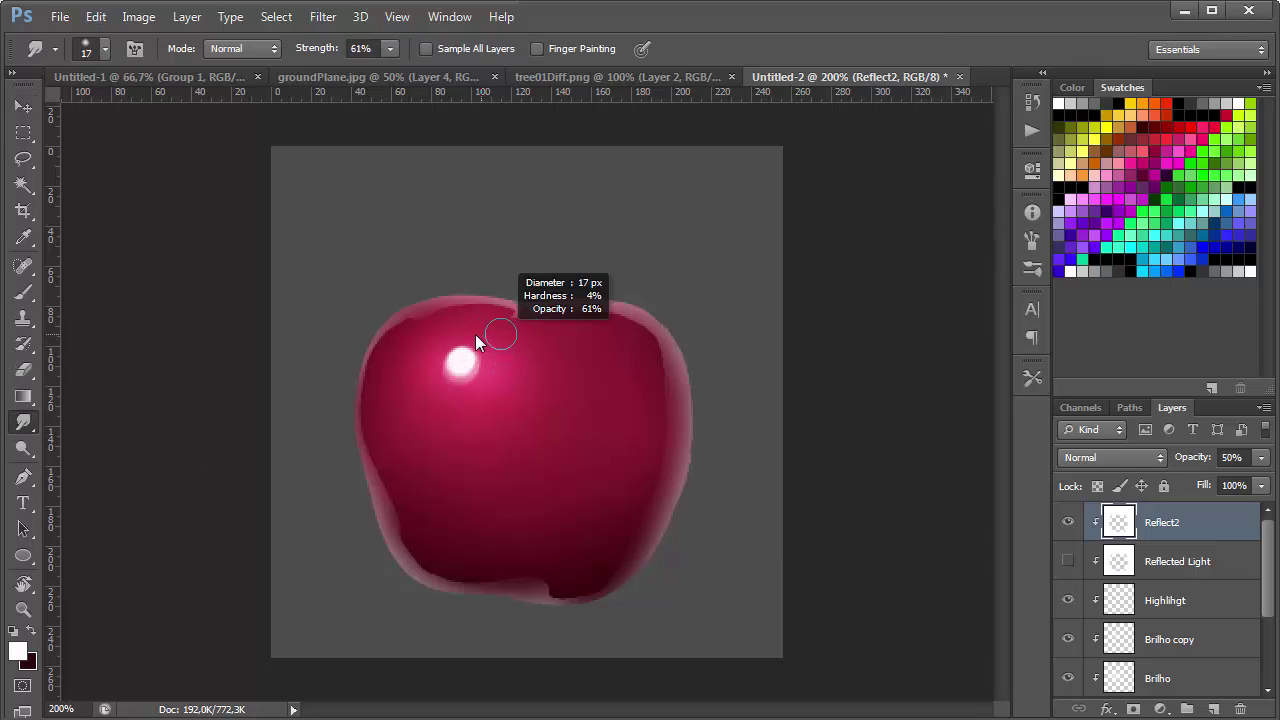
left_click_drag(523, 317, 447, 350)
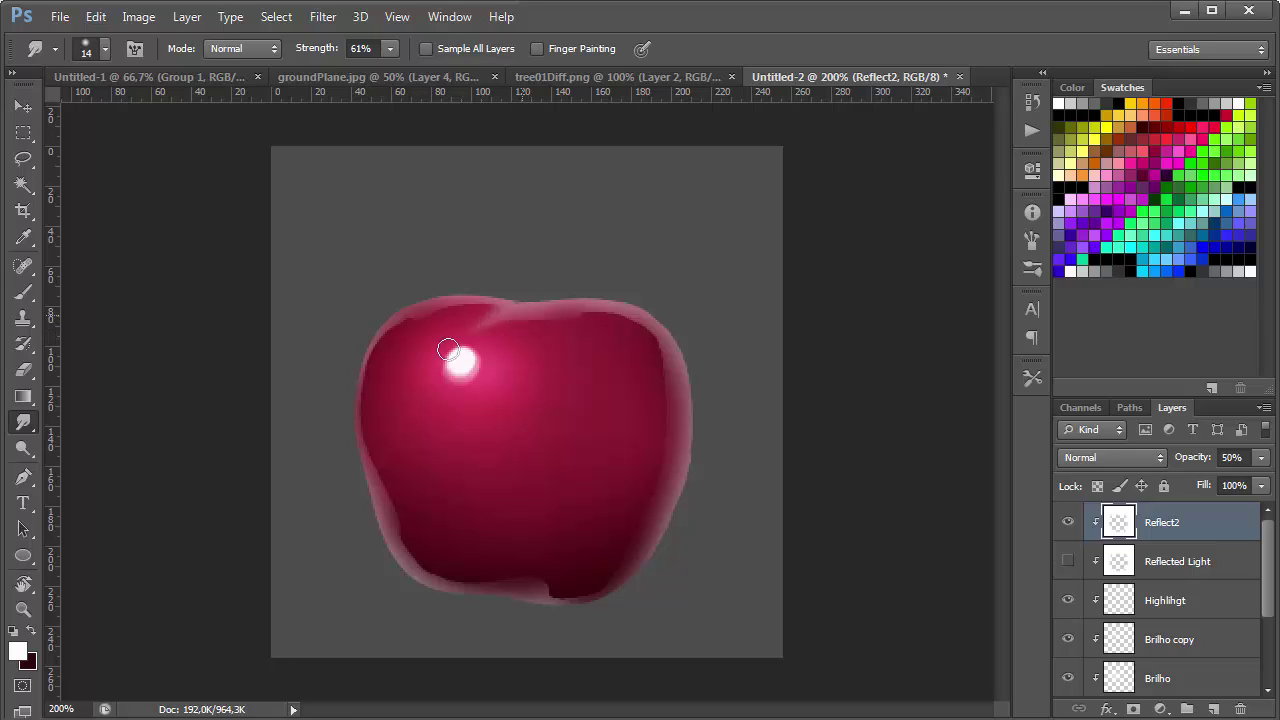
key("ctrl+alt+z")
key("ctrl+alt+z")
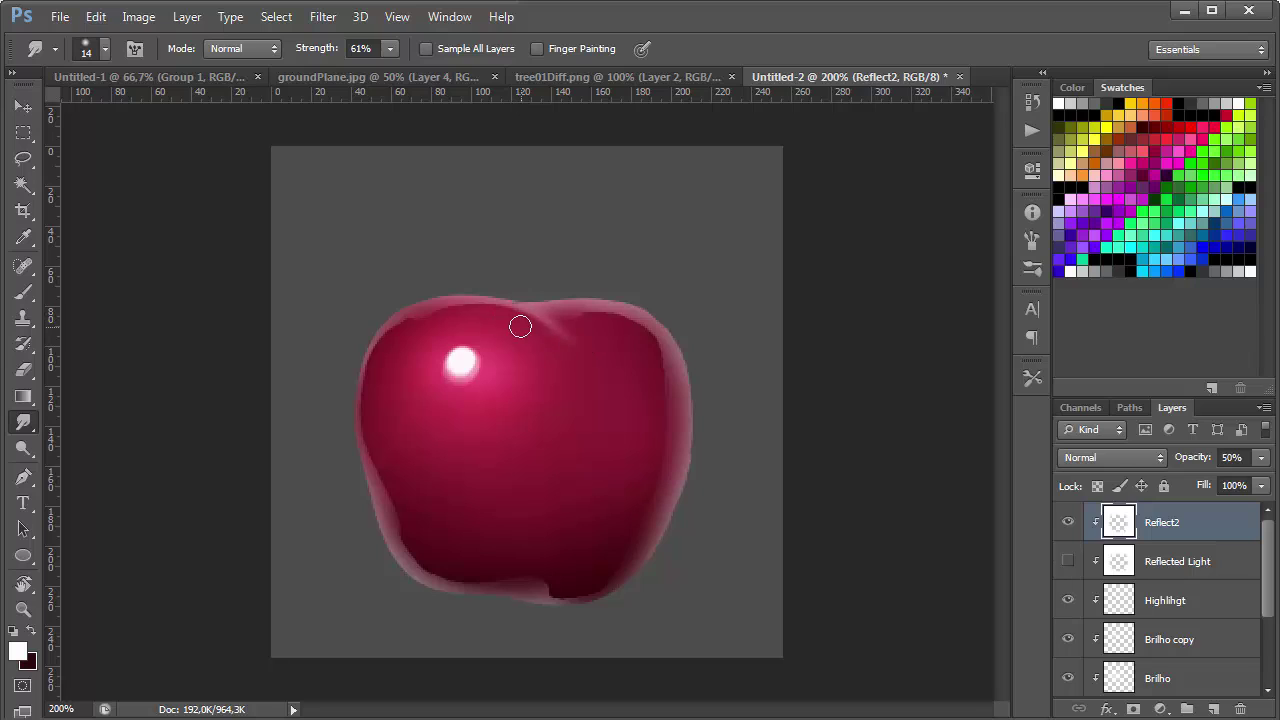
mouse_move(520, 323)
left_mouse_down()
mouse_move(603, 329)
mouse_move(586, 319)
mouse_move(576, 332)
mouse_move(568, 314)
mouse_move(611, 351)
mouse_move(543, 339)
mouse_move(594, 346)
mouse_move(697, 437)
mouse_move(695, 378)
mouse_move(635, 329)
mouse_move(667, 446)
left_mouse_up()
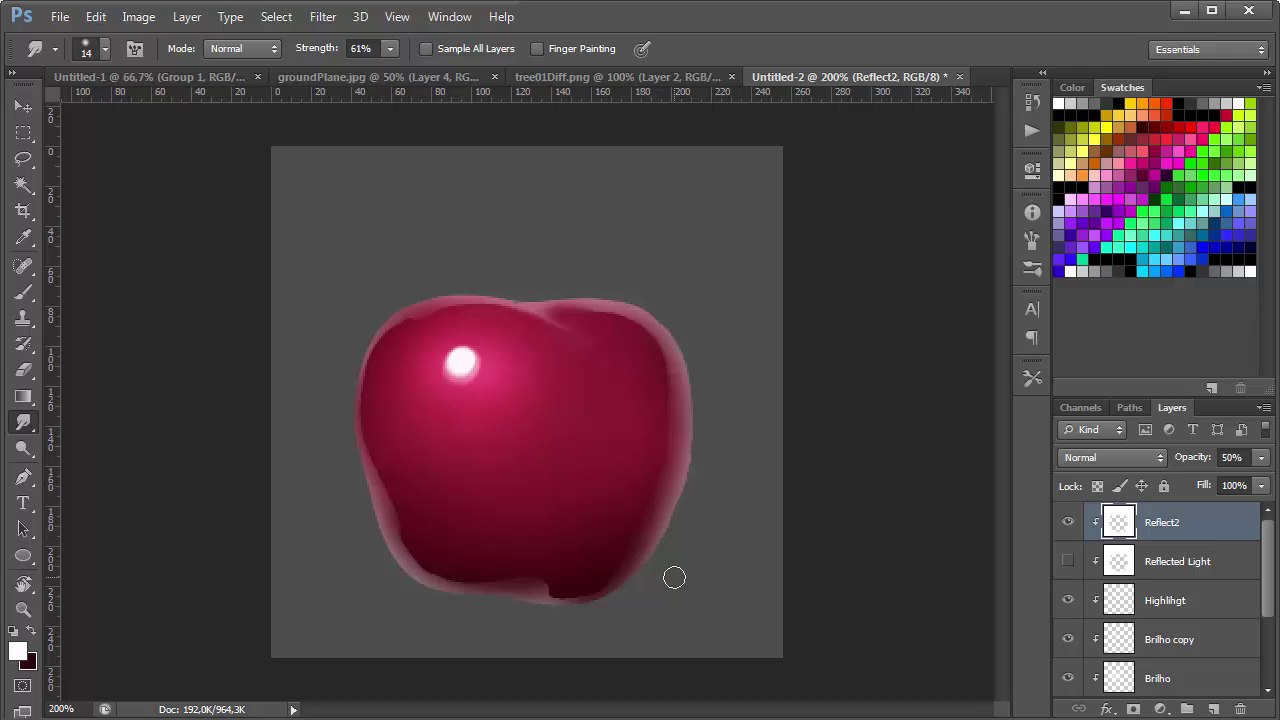
Try lightening the Background layer around the apple with a 222 px Dodge brush, and undo the strokes
scroll(1273, 594, "down", 3)
left_click(1180, 680)
key("o")
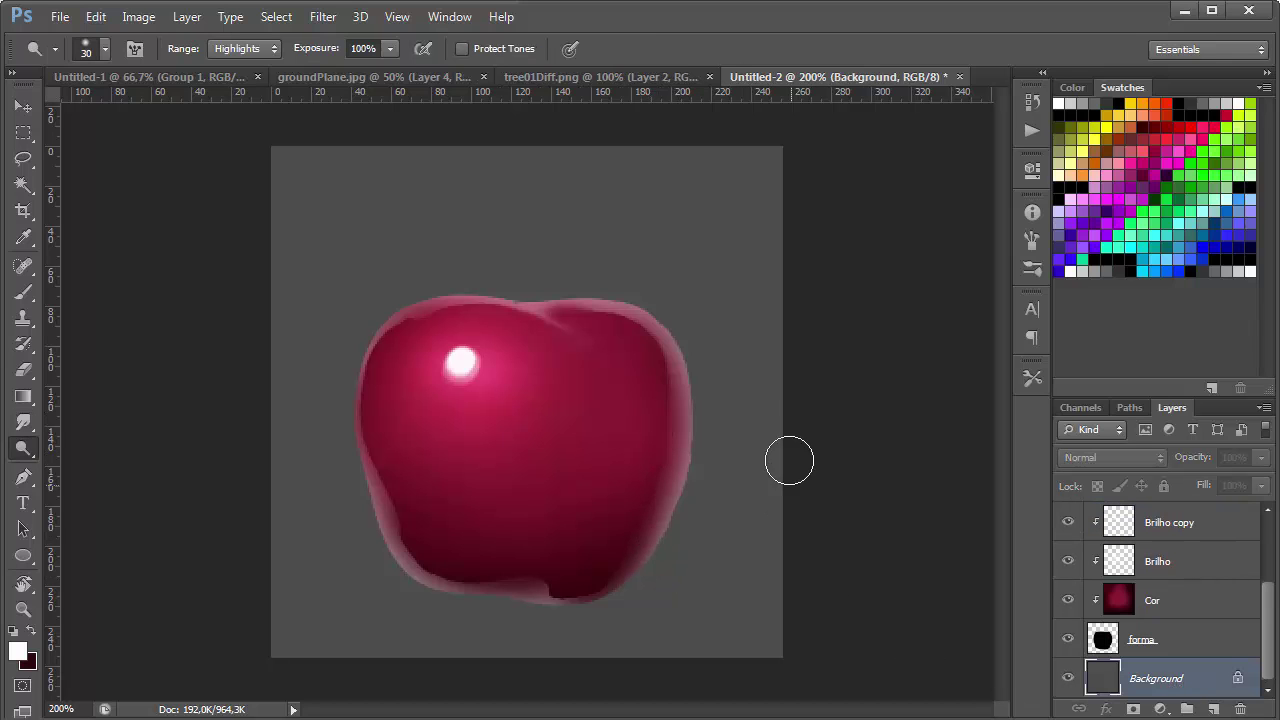
mouse_move(700, 343)
left_mouse_down()
mouse_move(777, 309)
mouse_move(697, 337)
mouse_move(974, 409)
mouse_move(469, 297)
mouse_move(440, 323)
mouse_move(869, 406)
mouse_move(206, 652)
left_mouse_up()
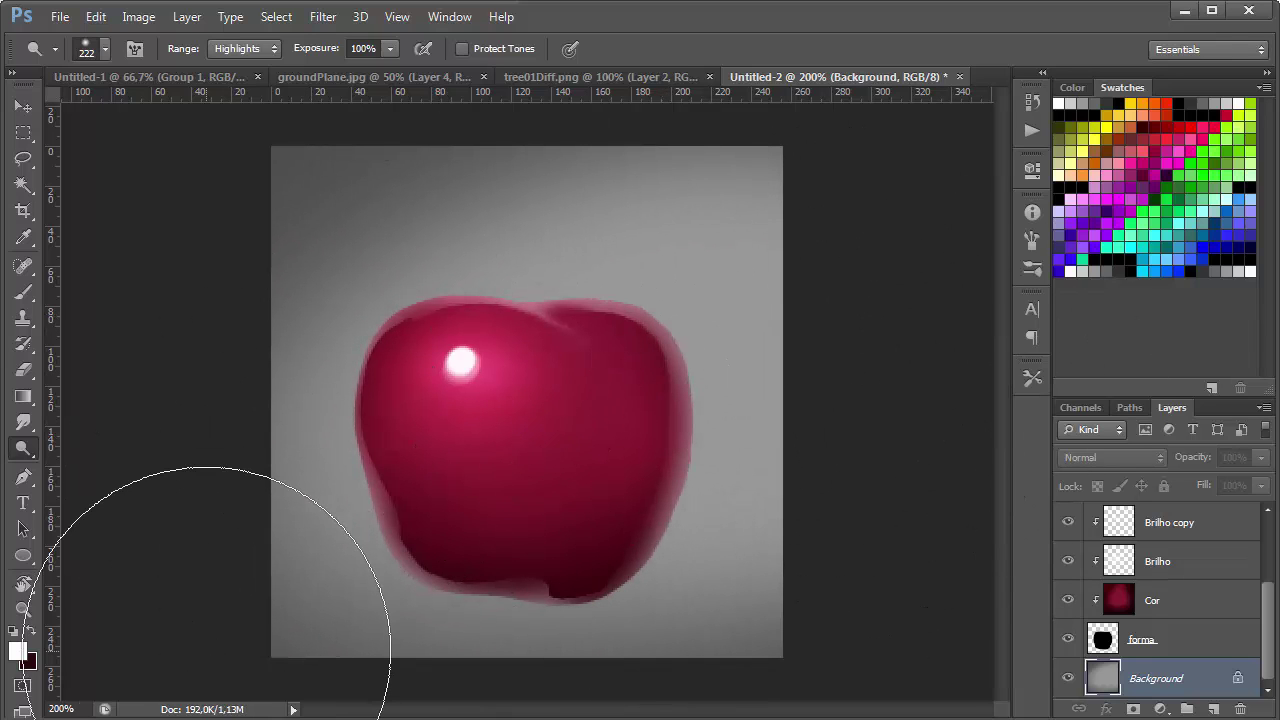
key("F12")
Light the Background layer with vertical white-to-transparent reflected gradients in Overlay mode, applying the final passes at 30% opacity
scroll(1268, 688, "down", 2)
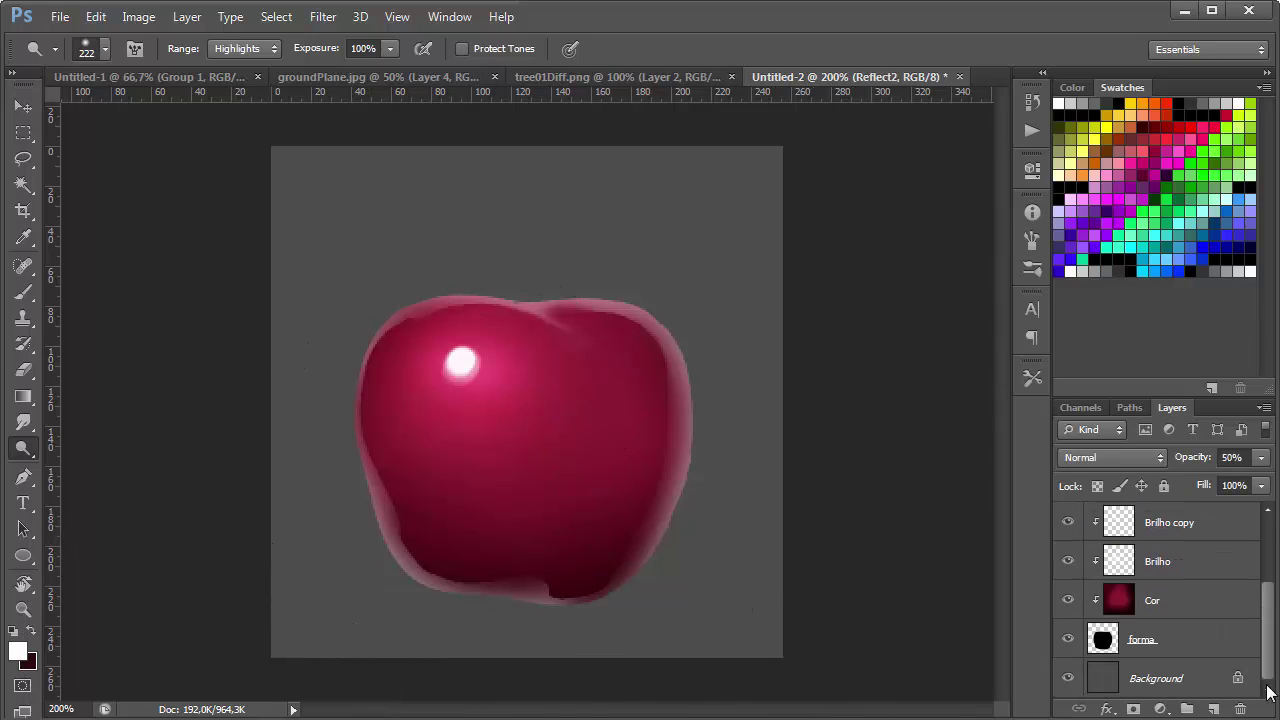
left_click(1175, 677)
key("g")
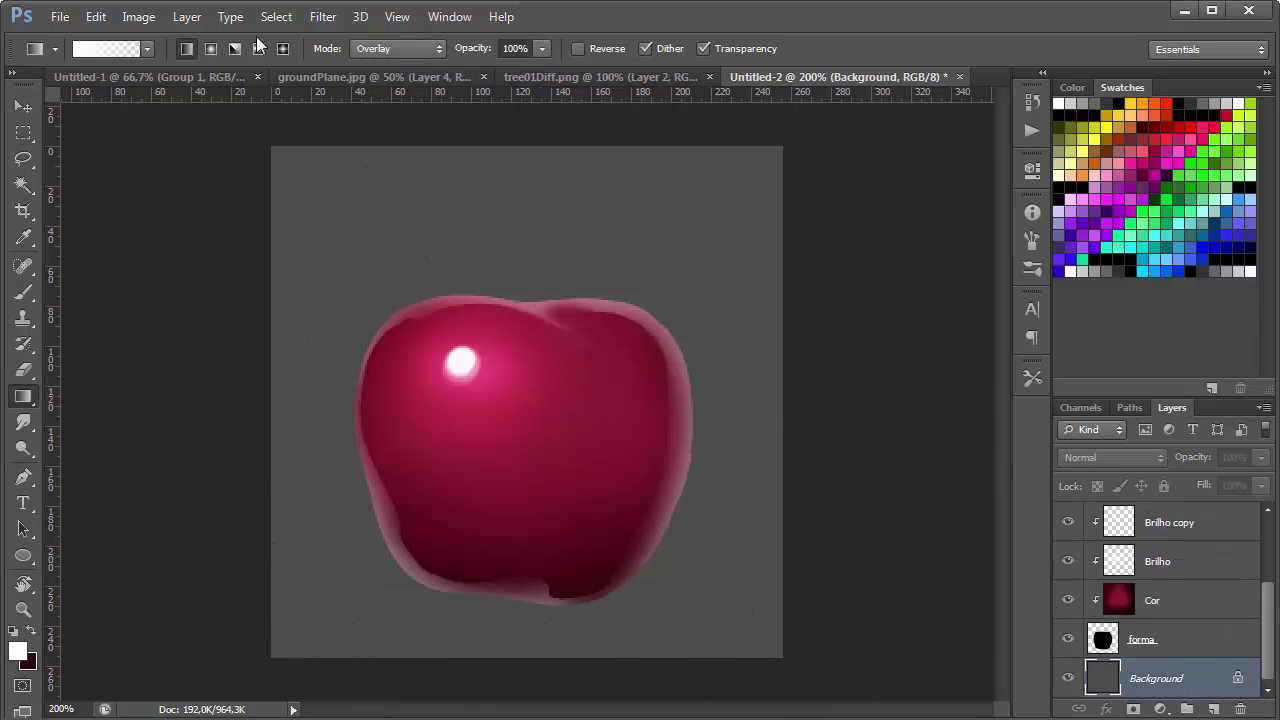
left_click_drag(546, 516, 586, 361)
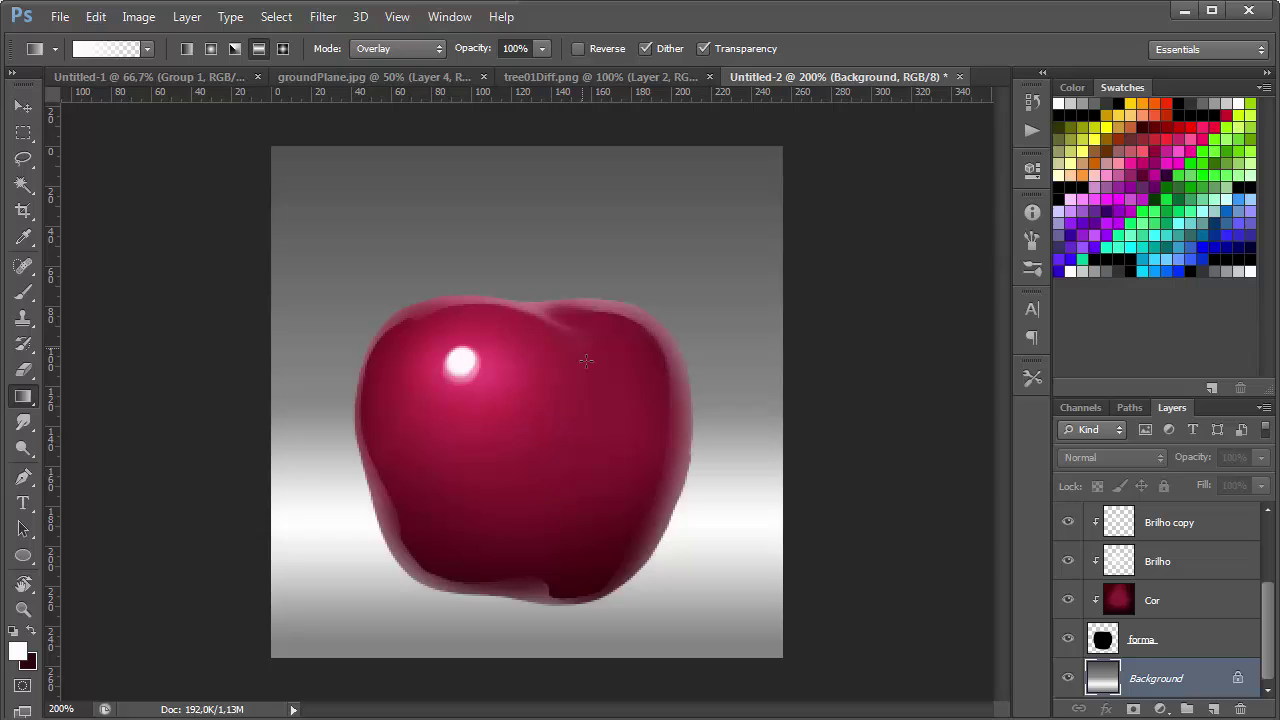
key("ctrl+z")
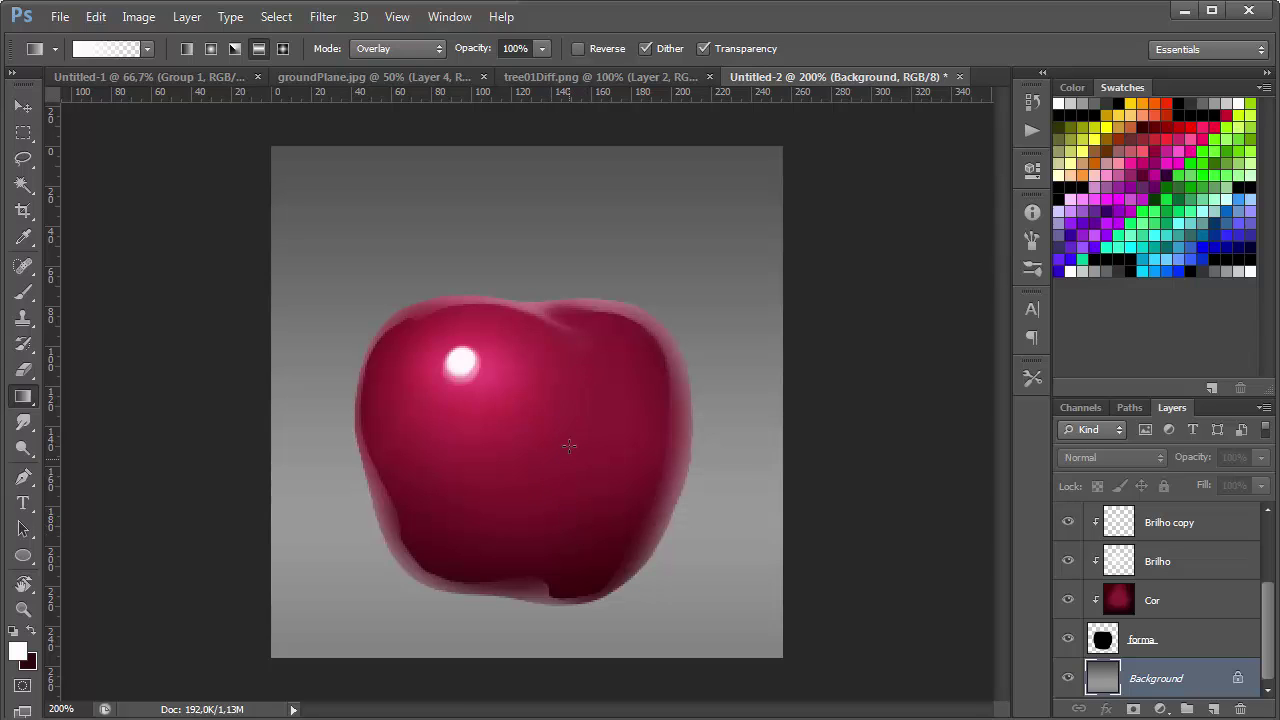
left_click_drag(570, 440, 569, 190)
key("ctrl+z")
key("3")
left_click_drag(571, 443, 700, 108)
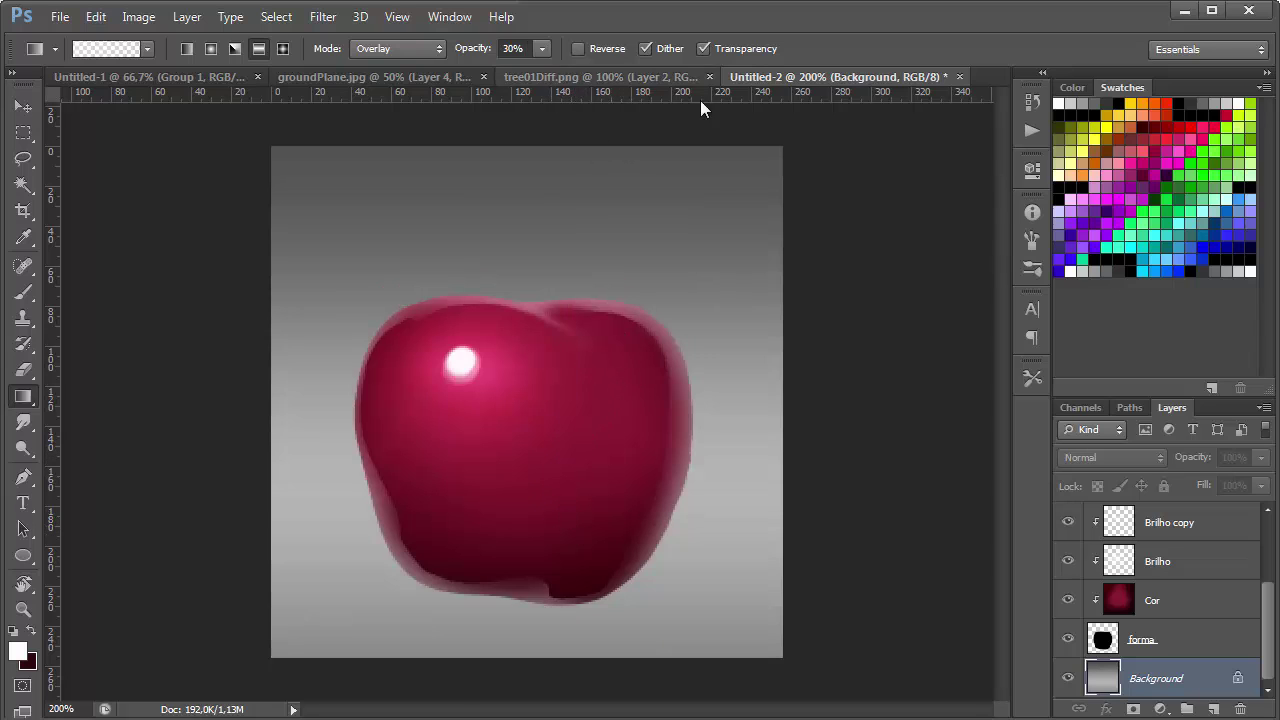
left_click_drag(580, 476, 705, 243)
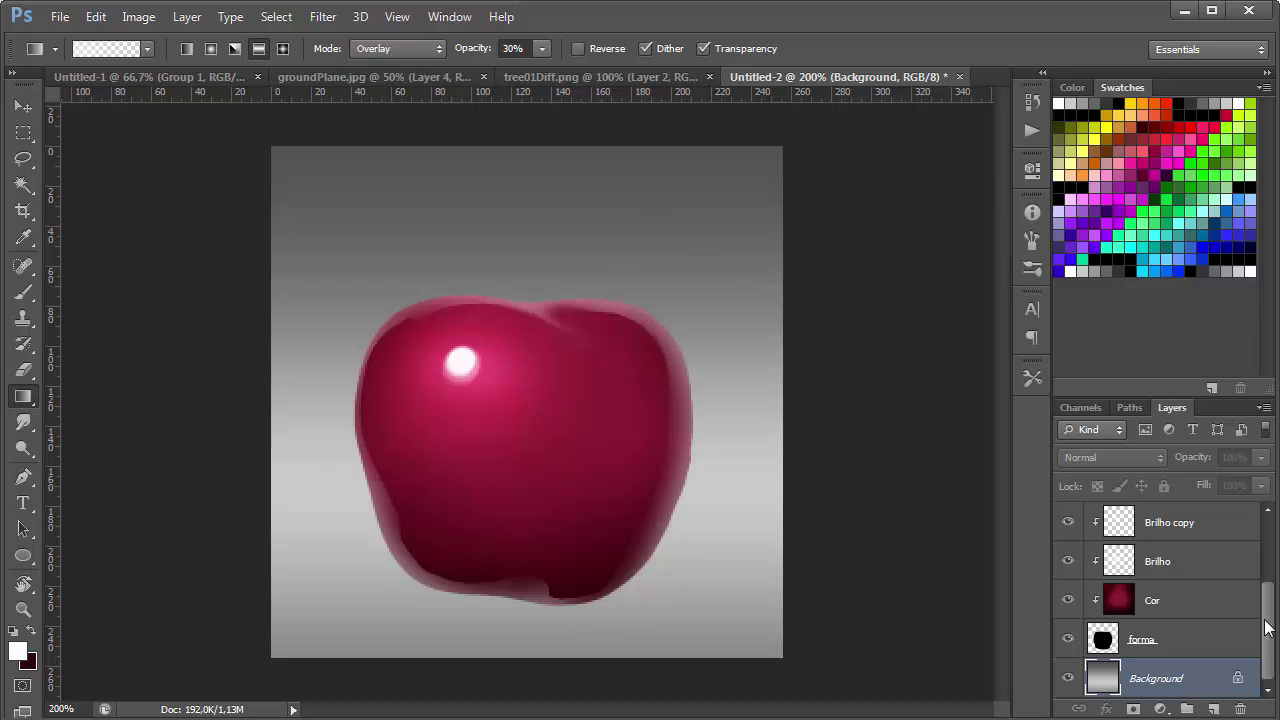
Select all the apple layers from forma up to Reflect2 and move the whole apple up on the canvas
scroll(1266, 620, "up", 2)
scroll(1239, 623, "down", 1)
left_click(1186, 684)
scroll(1228, 527, "up", 2)
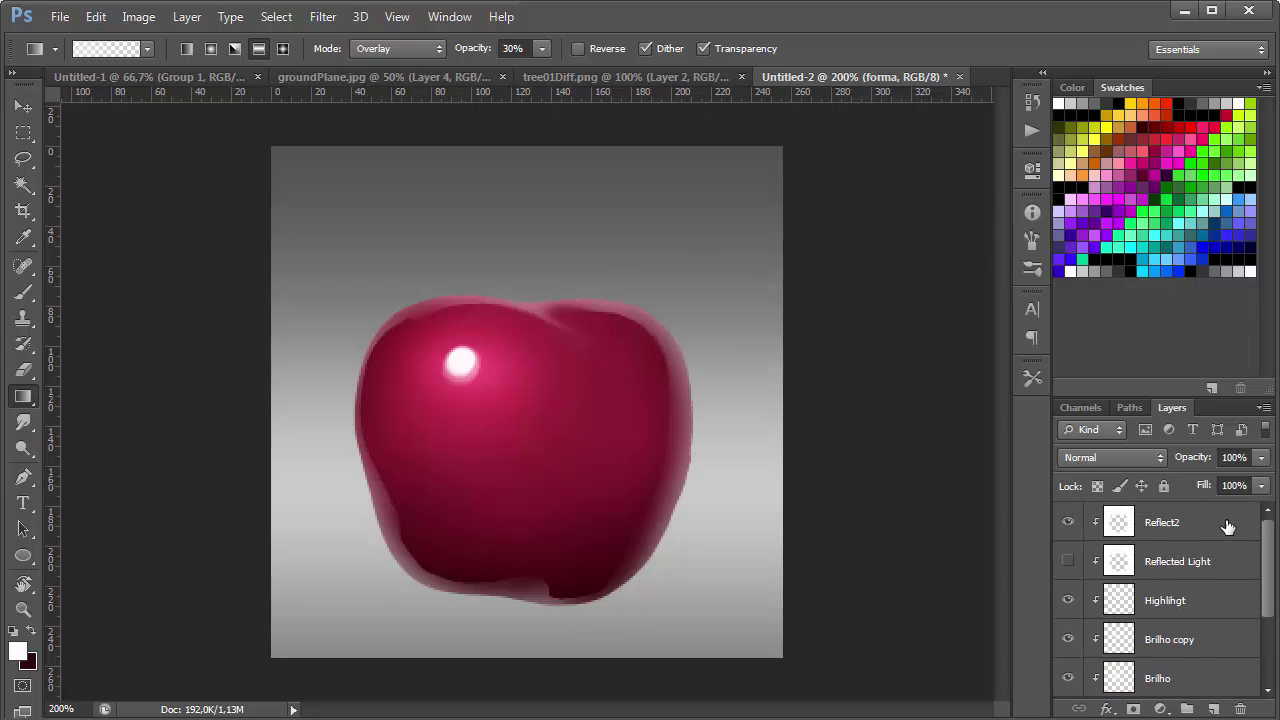
left_click(1228, 527, "shift")
key("v")
left_click_drag(757, 460, 760, 357)
Try moving the forma layer down on its own, and undo the move
scroll(1266, 598, "down", 1)
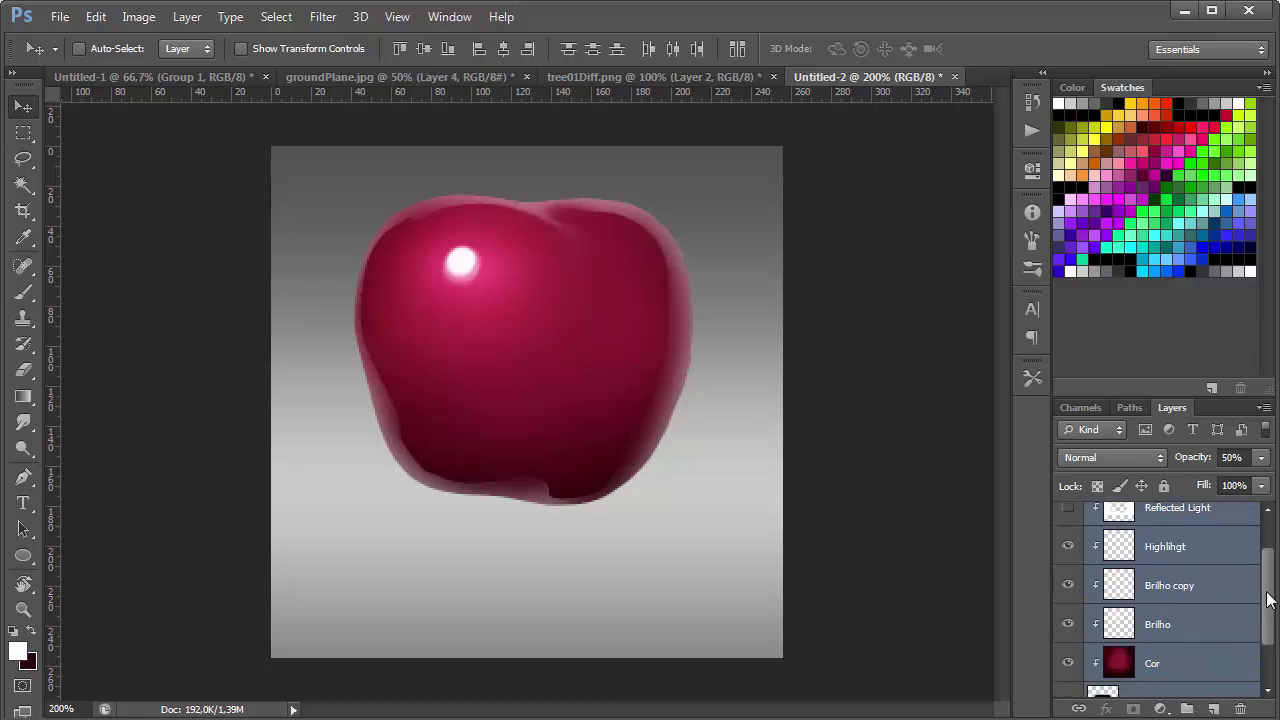
scroll(1266, 598, "down", 1)
left_click(1245, 643)
left_click_drag(673, 396, 666, 508)
key("ctrl+z")
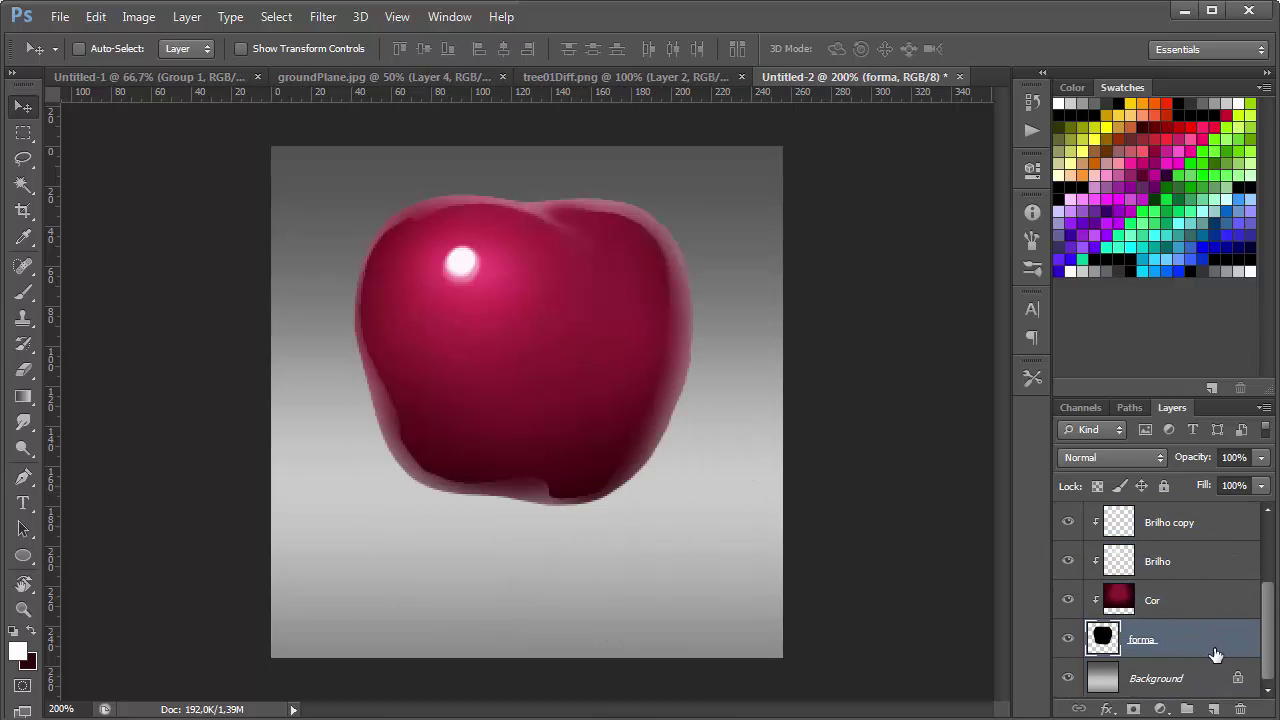
Create a layer above Background, fill the forma layer's outline on it with white, deselect, and invert the fill to black
left_click(1100, 640, "ctrl")
left_click(1180, 678)
key("ctrl+shift+n")
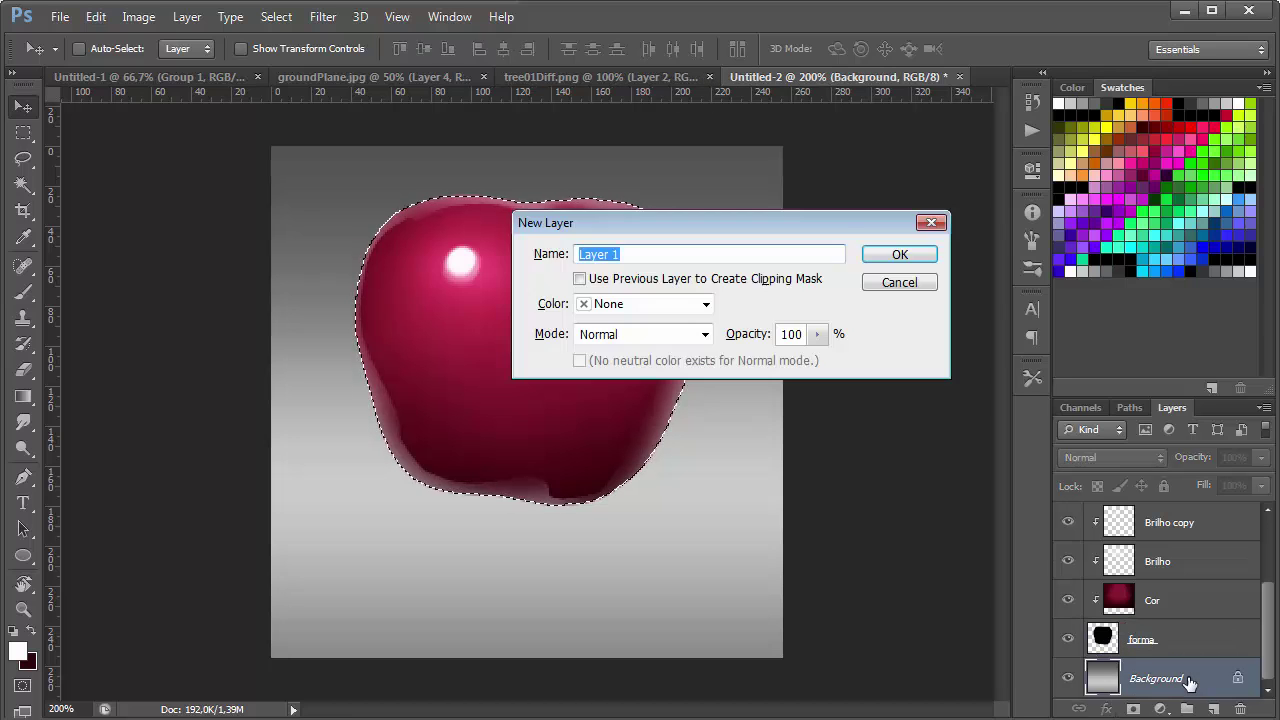
key("Return")
key("alt+BackSpace")
key("ctrl+d")
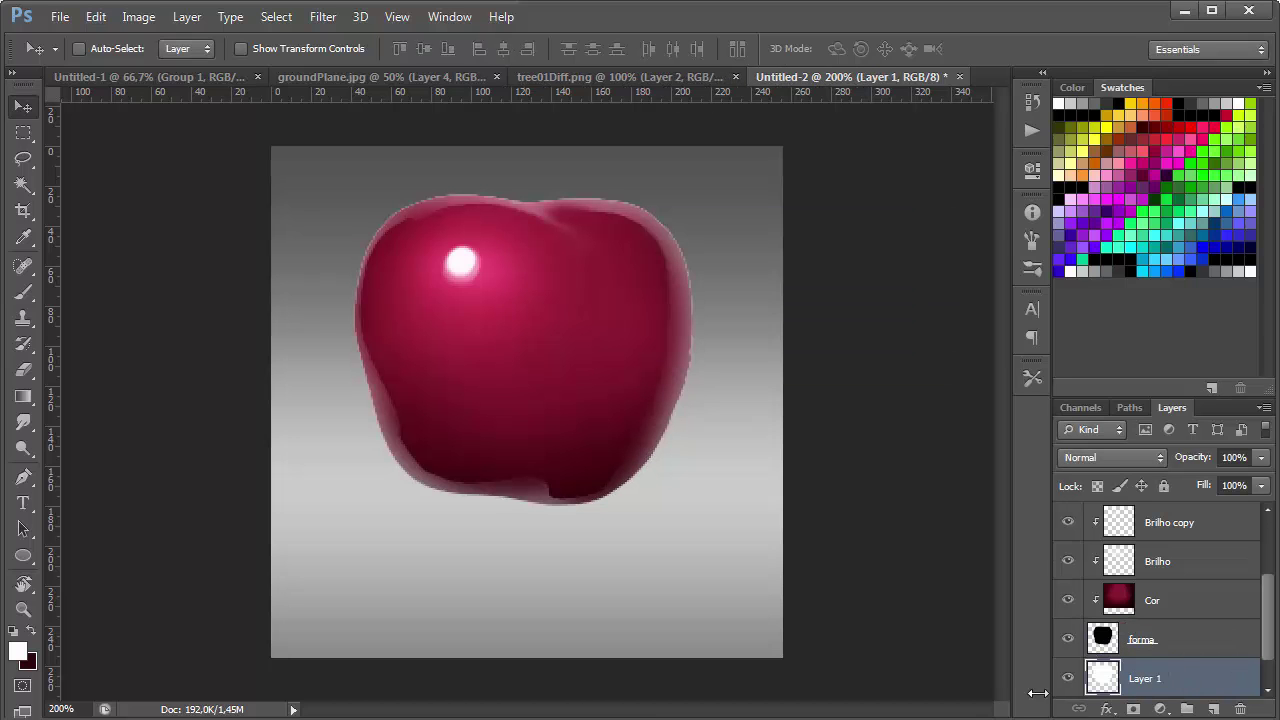
key("ctrl+i")
Move the black shape straight down about 47 px and squash its height from the top edge
left_click_drag(645, 450, 650, 545)
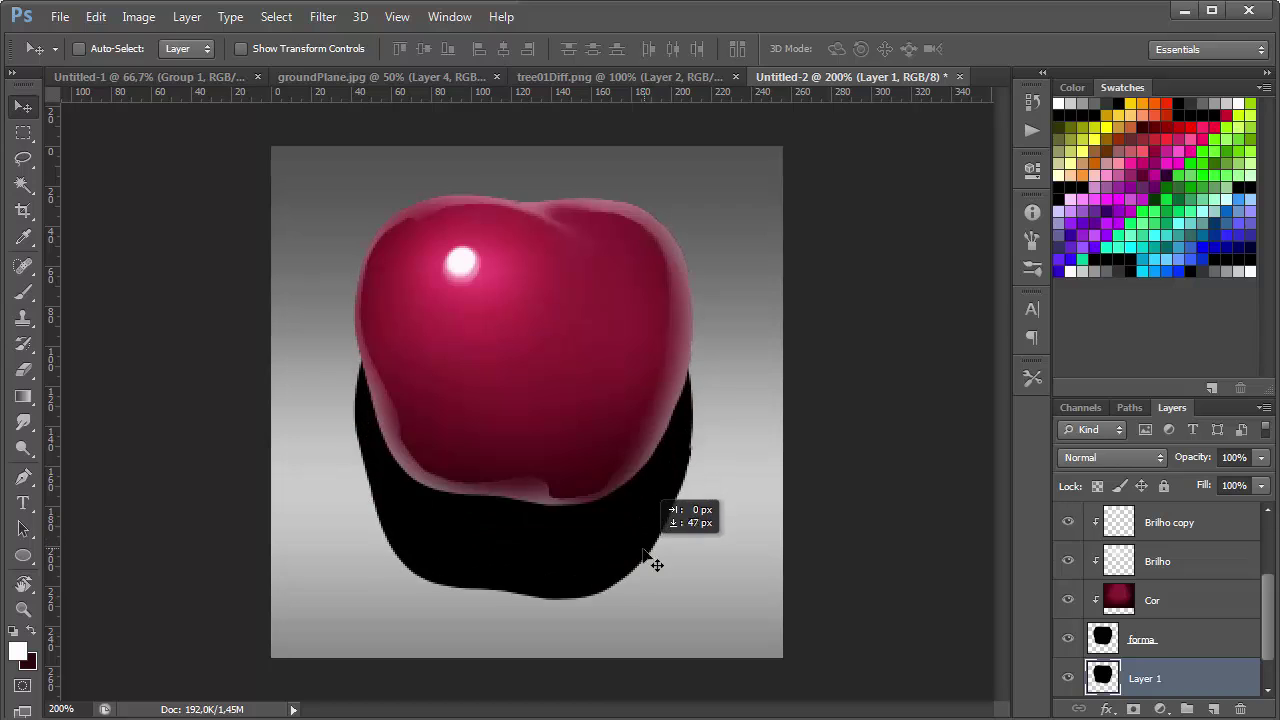
key("ctrl+t")
left_click_drag(523, 289, 524, 372)
key("Return")
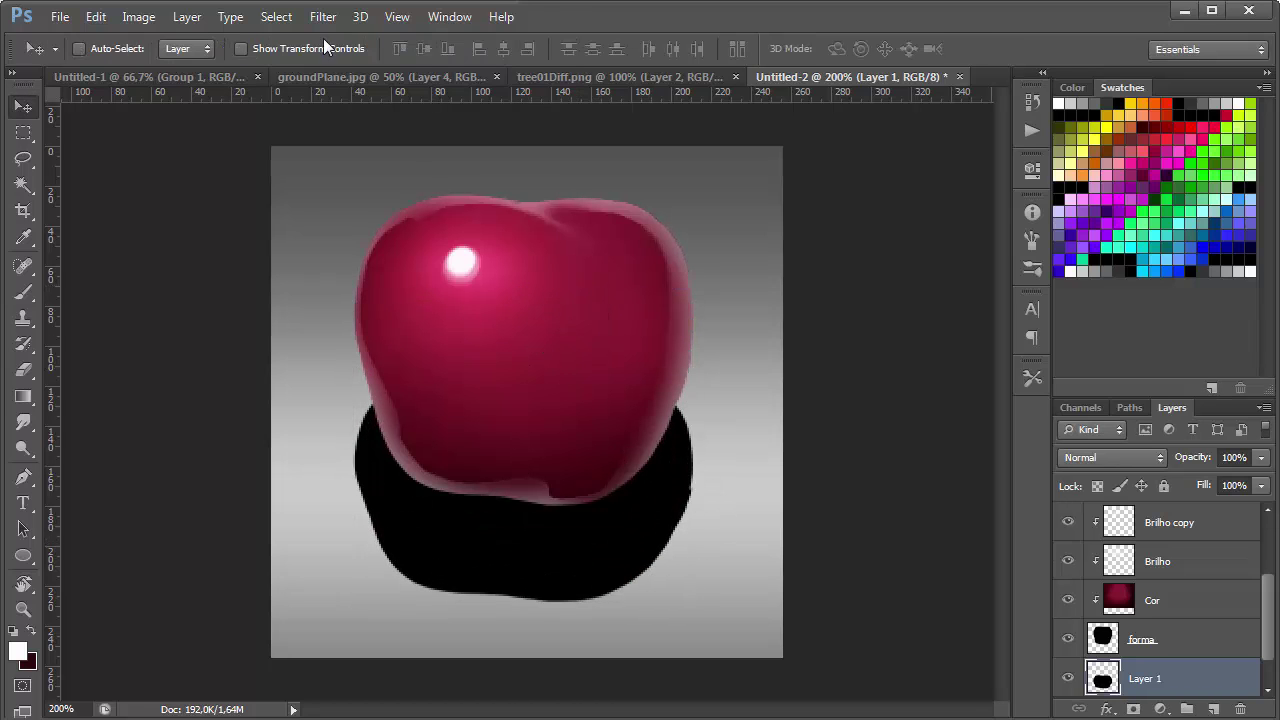
Apply a Gaussian Blur with a radius of 8.8 pixels to the black shadow shape
left_click(323, 18)
mouse_move(374, 222)
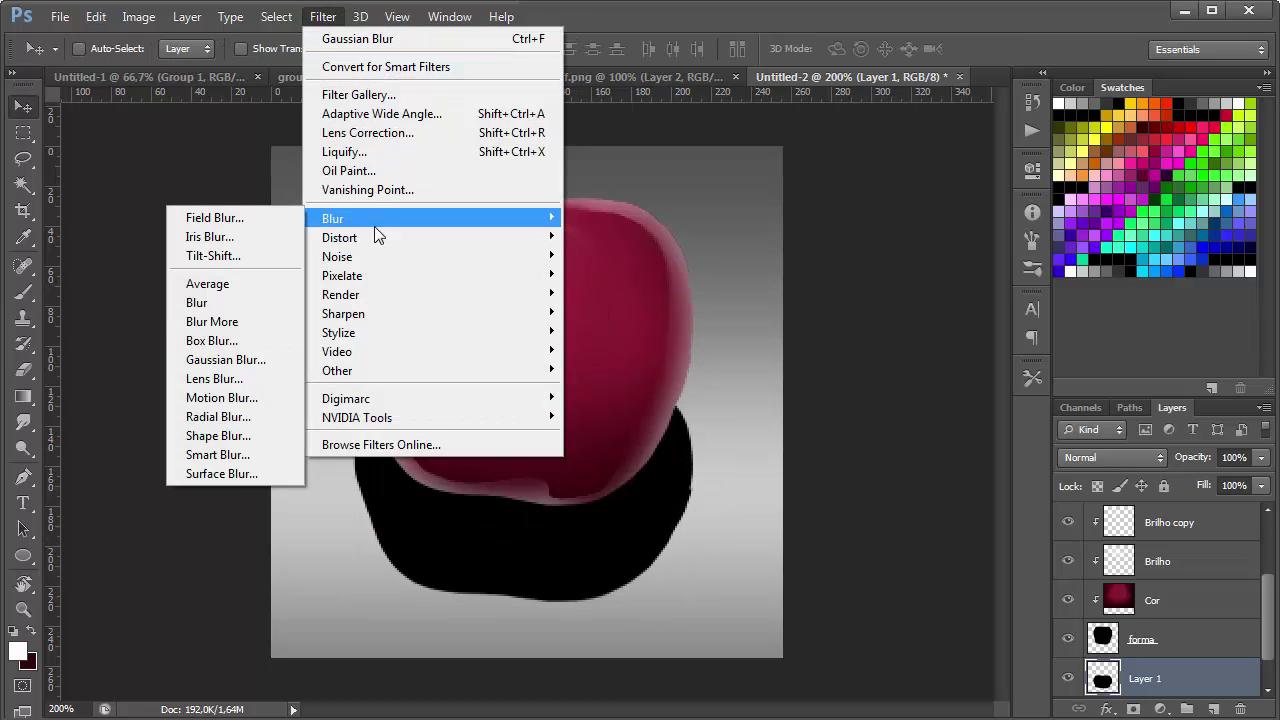
left_click(263, 357)
left_click_drag(1013, 235, 1031, 243)
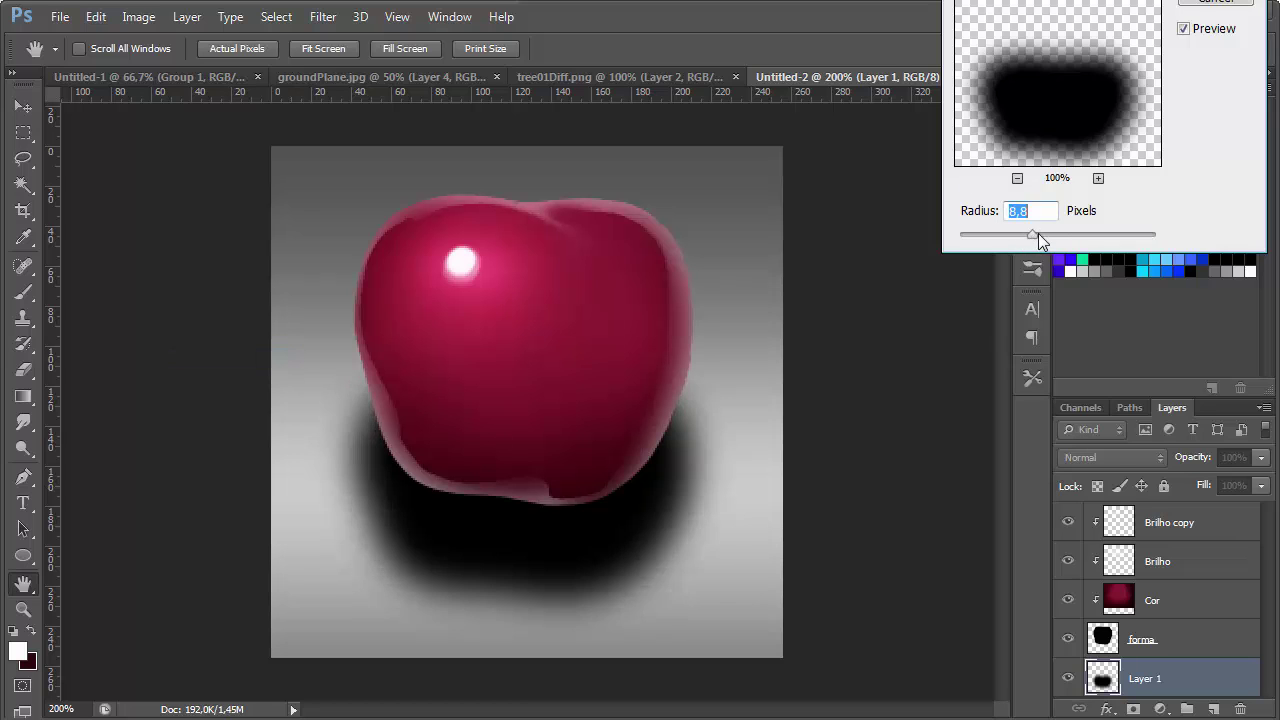
key("Return")
Flatten and narrow the blurred shadow to about 204 by 25 px and place it below the apple
key("ctrl+t")
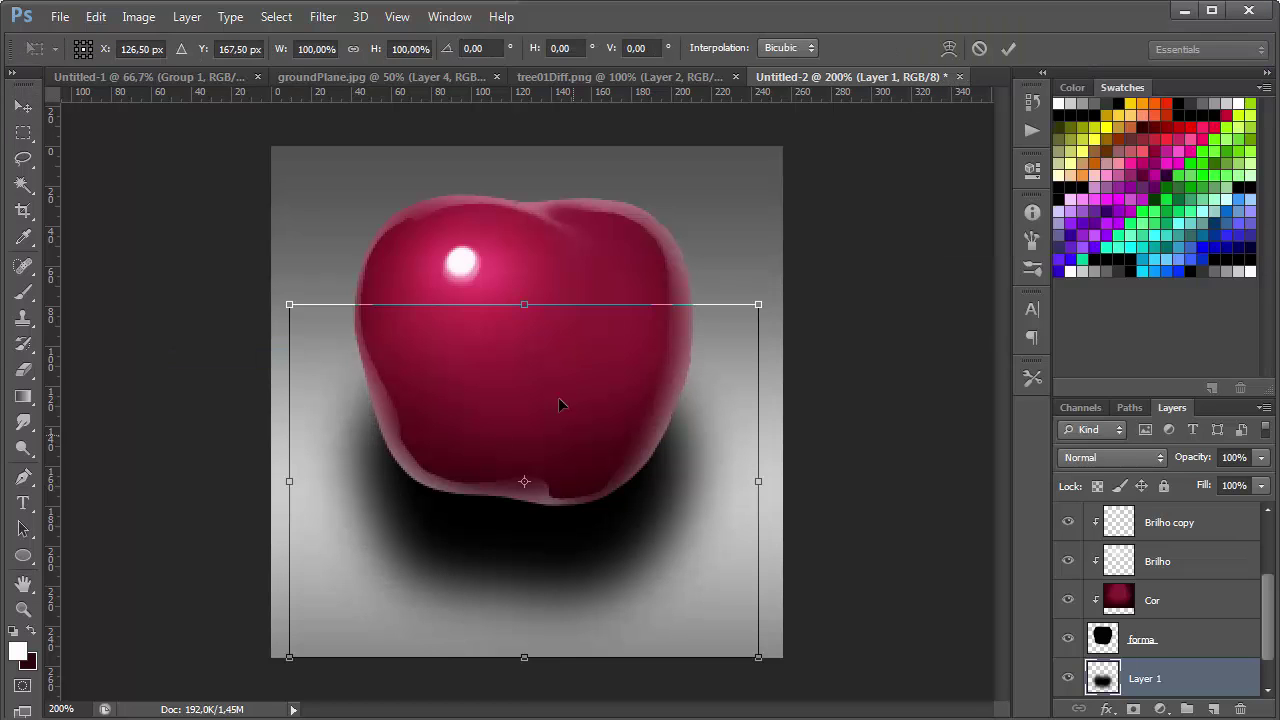
left_click_drag(524, 300, 524, 608)
left_click_drag(581, 638, 588, 566)
left_click_drag(762, 560, 737, 560)
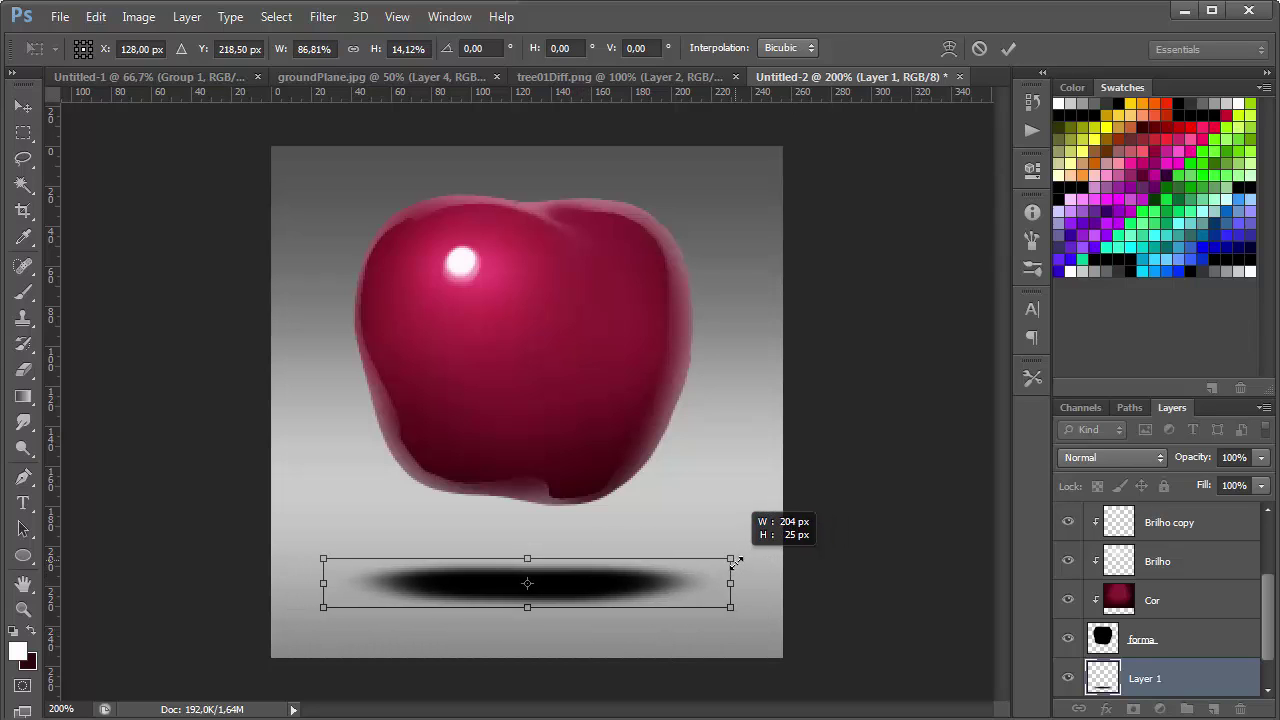
key("Return")
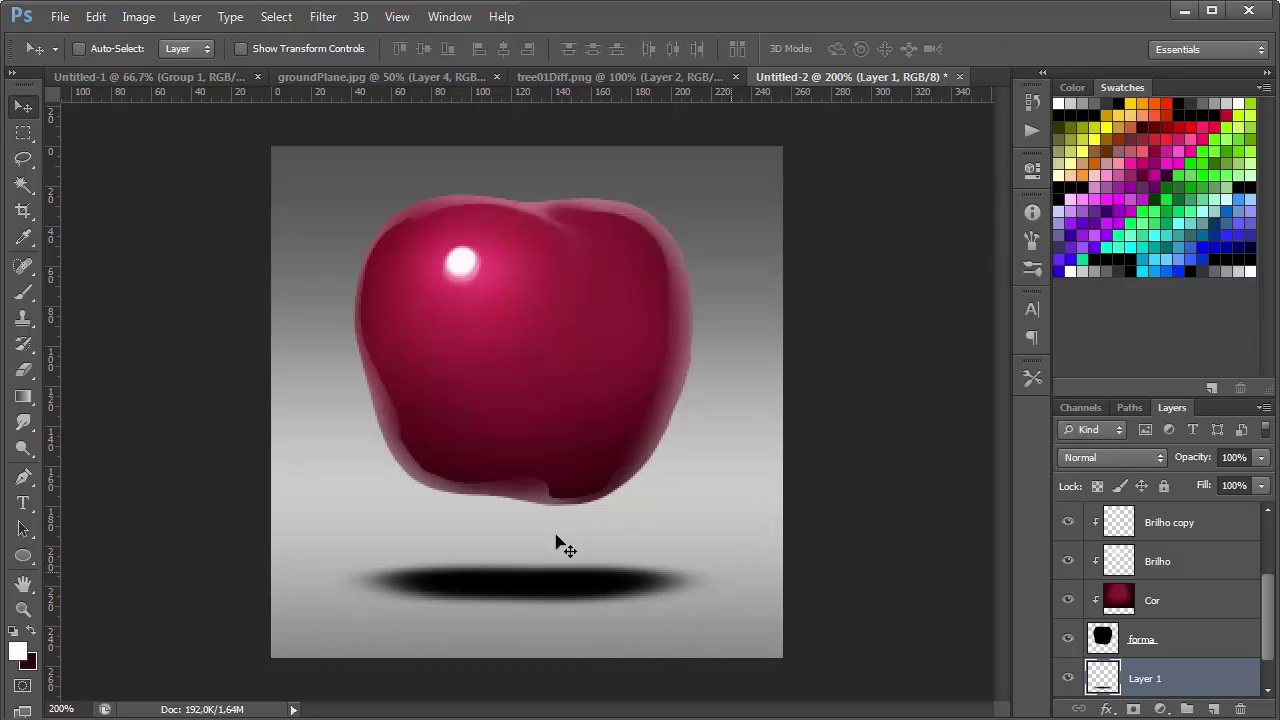
Squash the shadow slightly more from its top edge and fade it with a soft 35 px Eraser
key("ctrl+t")
left_click_drag(526, 552, 526, 568)
key("Return")
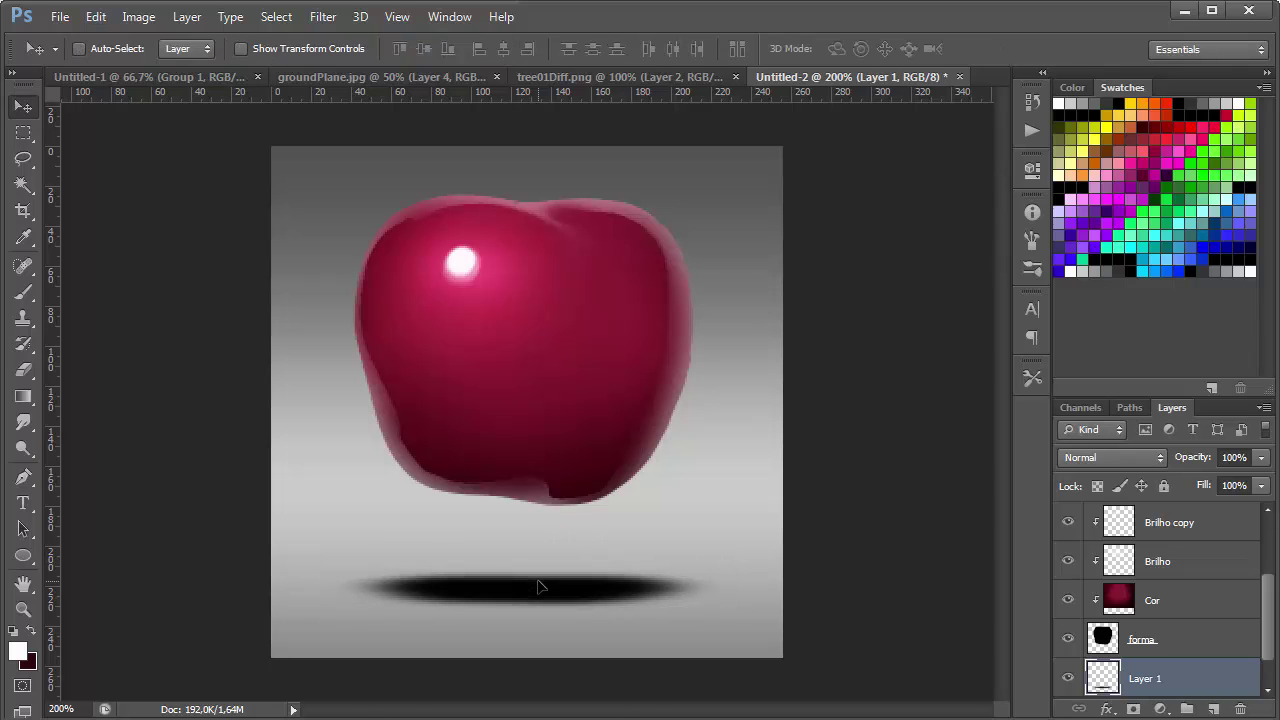
key("e")
mouse_move(386, 580)
left_mouse_down()
mouse_move(692, 593)
mouse_move(780, 634)
left_mouse_up()
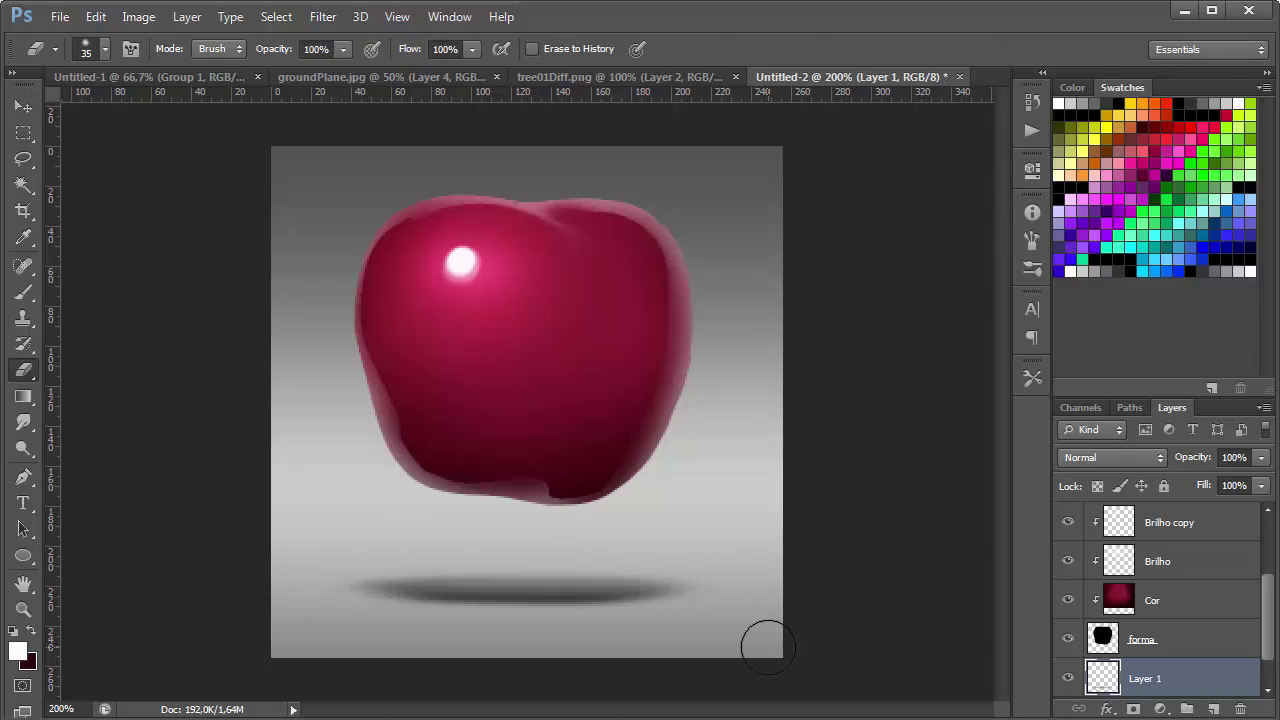
Fade the ground shadow further with the 35 px Eraser and move the forma through Reflect2 layers down about 13 px
left_click_drag(434, 608, 741, 688)
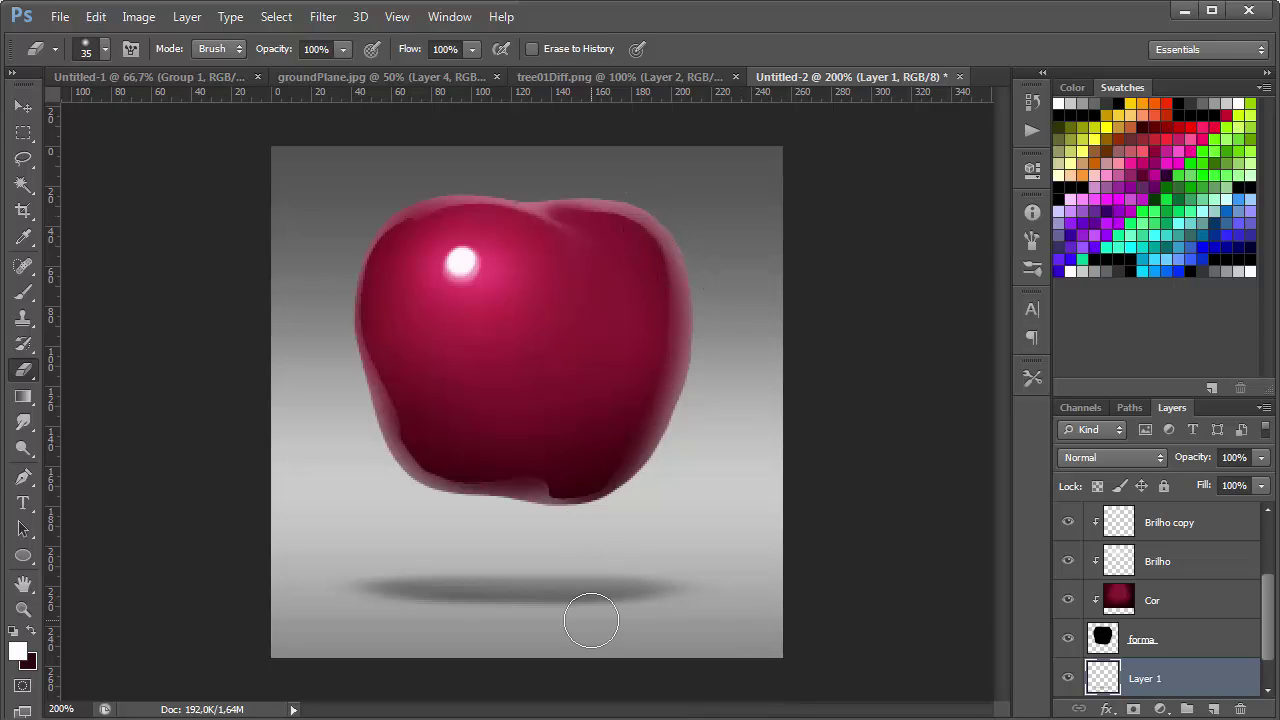
left_click(1180, 639)
left_click_drag(1266, 610, 1270, 515)
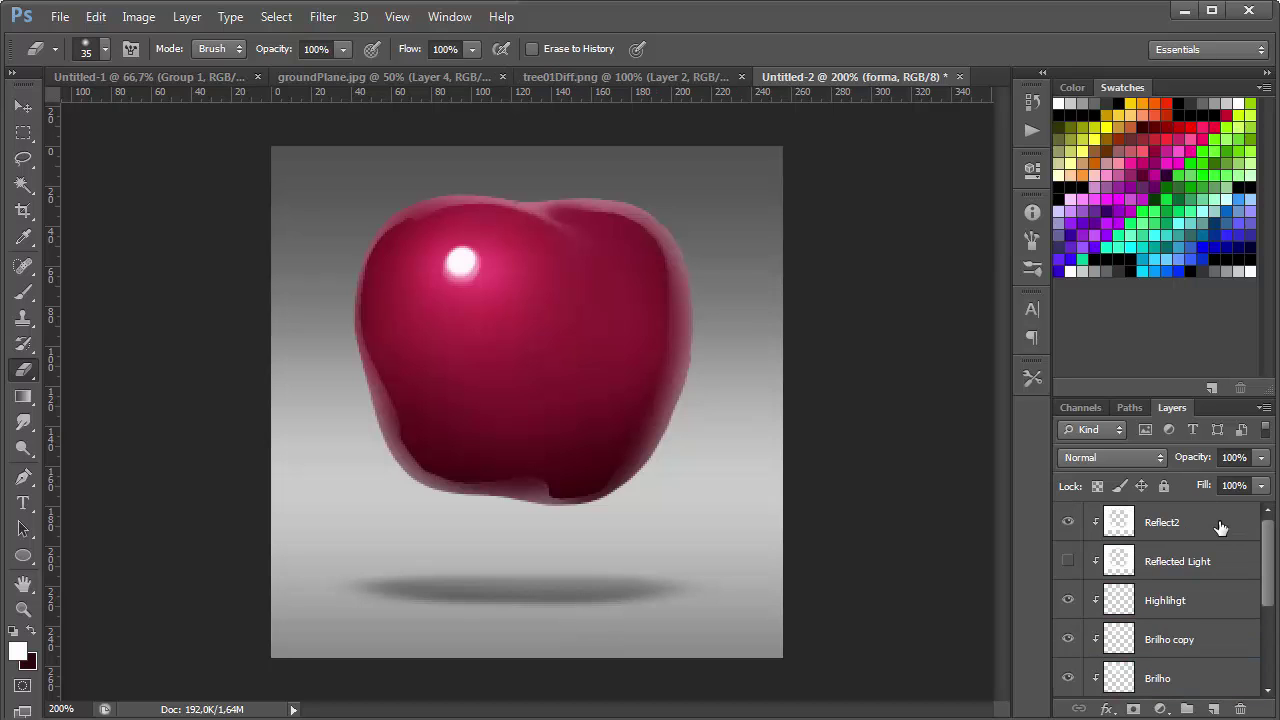
left_click(1220, 524, "shift")
key("v")
left_click_drag(760, 393, 758, 426)
Try a Drop Shadow effect on the forma layer, adjusting its settings, and discard it
scroll(1195, 633, "down", 4)
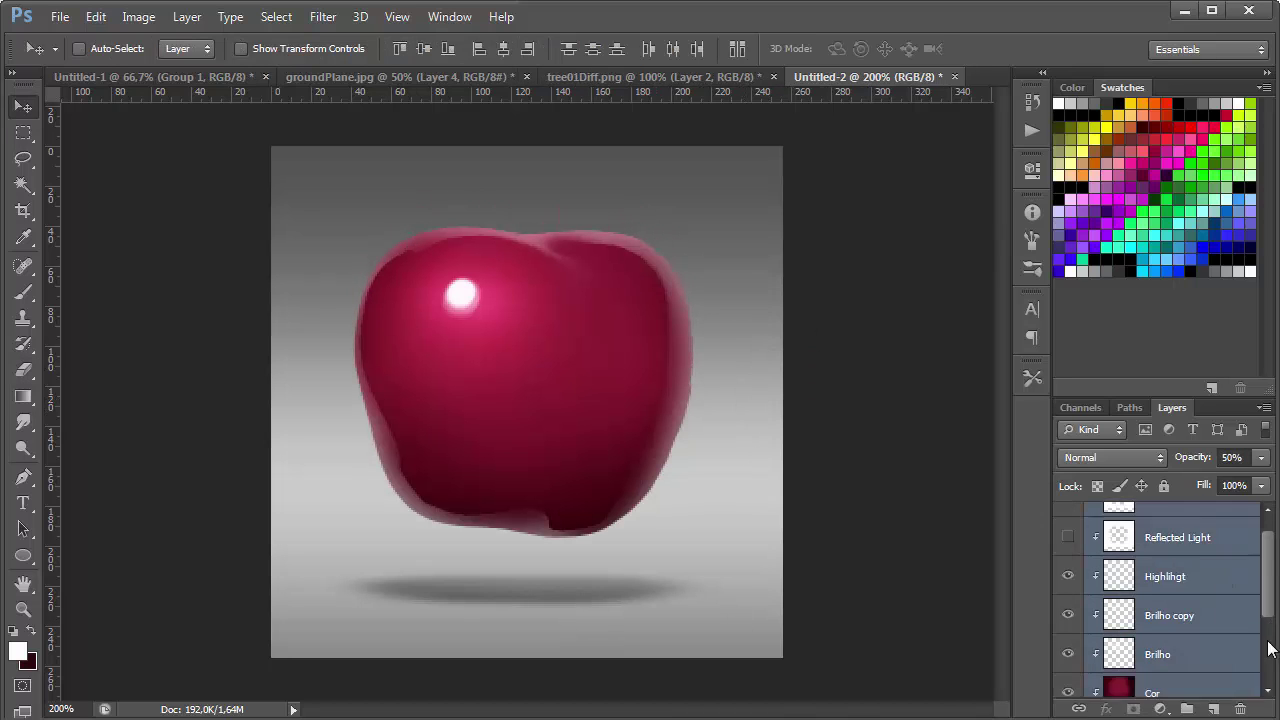
double_click(1235, 606)
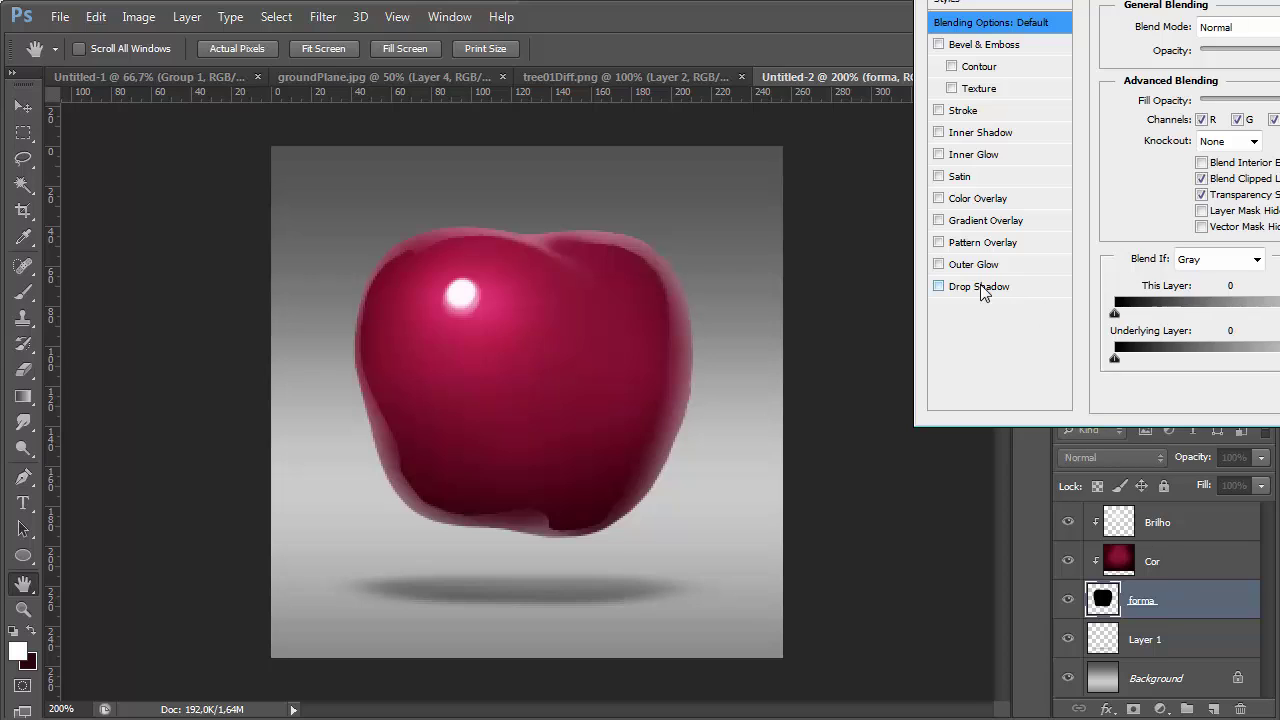
left_click(988, 287)
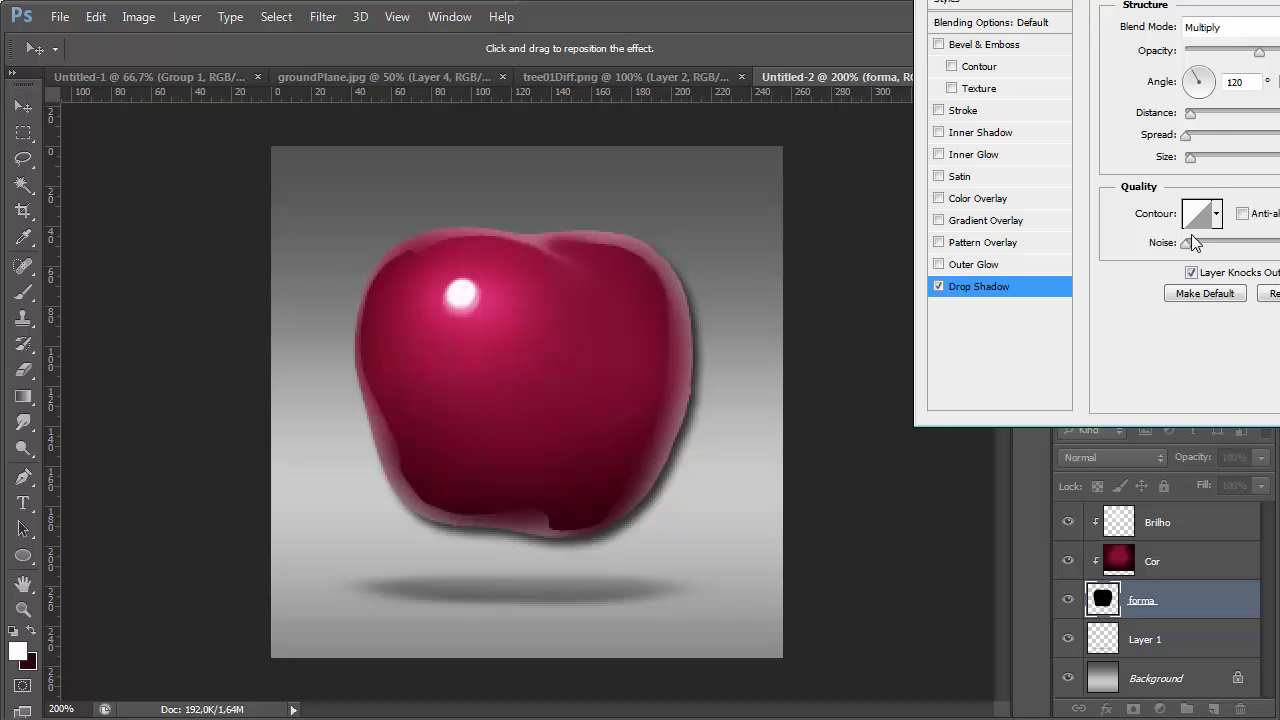
left_click_drag(1192, 118, 1205, 157)
key("Escape")
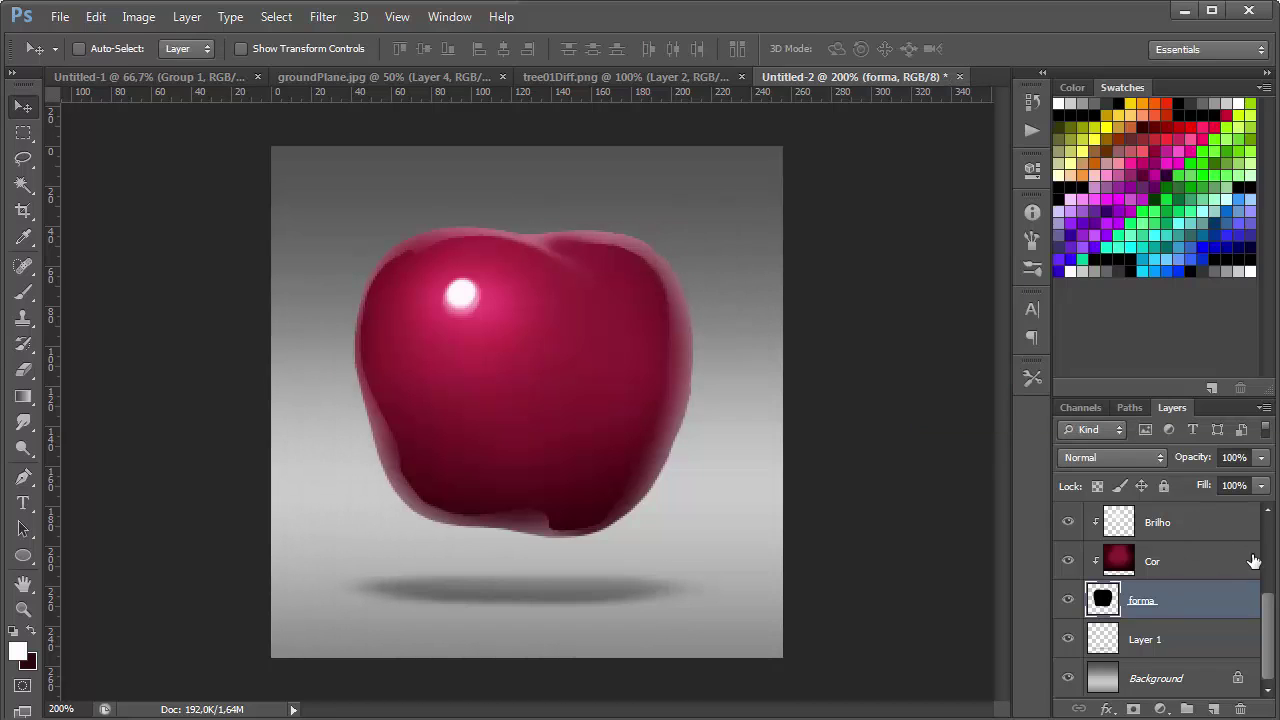
Outline a thin curved stem about 27 px tall above the apple's dip with the Lasso and fill it brown on a new layer above Reflect2
left_click_drag(1268, 592, 1274, 532)
key("l")
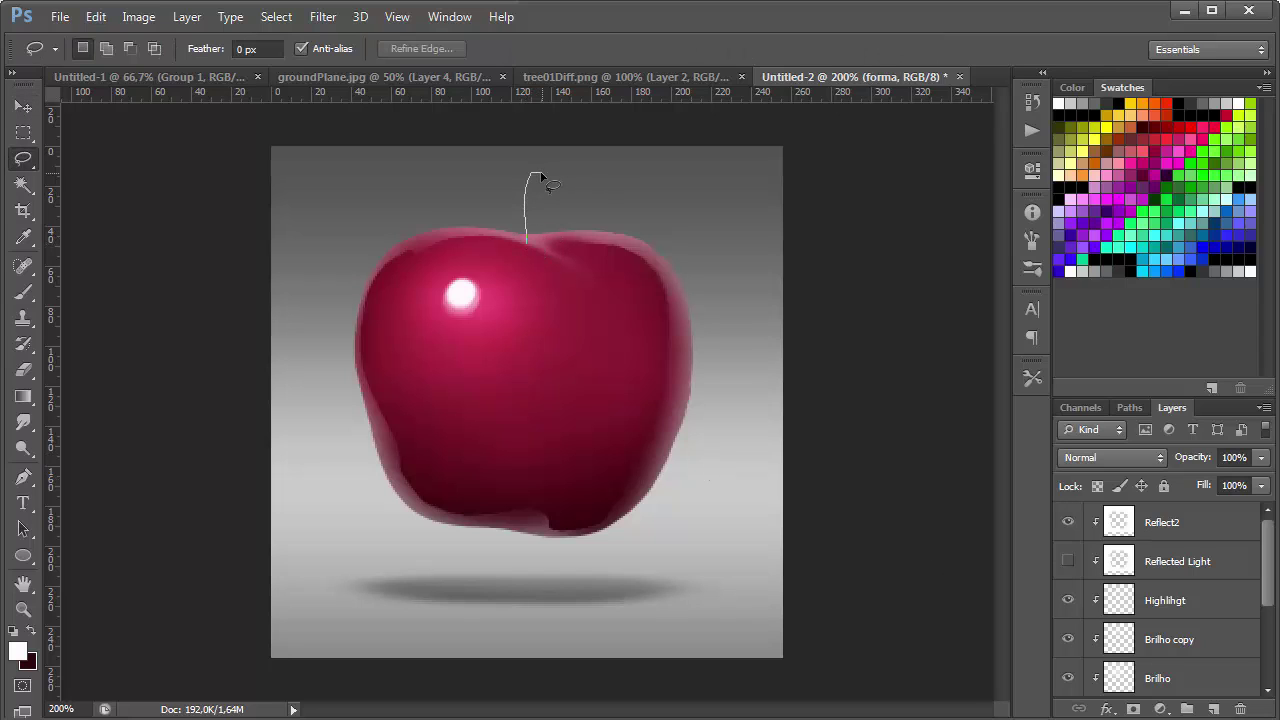
left_click_drag(537, 247, 540, 252)
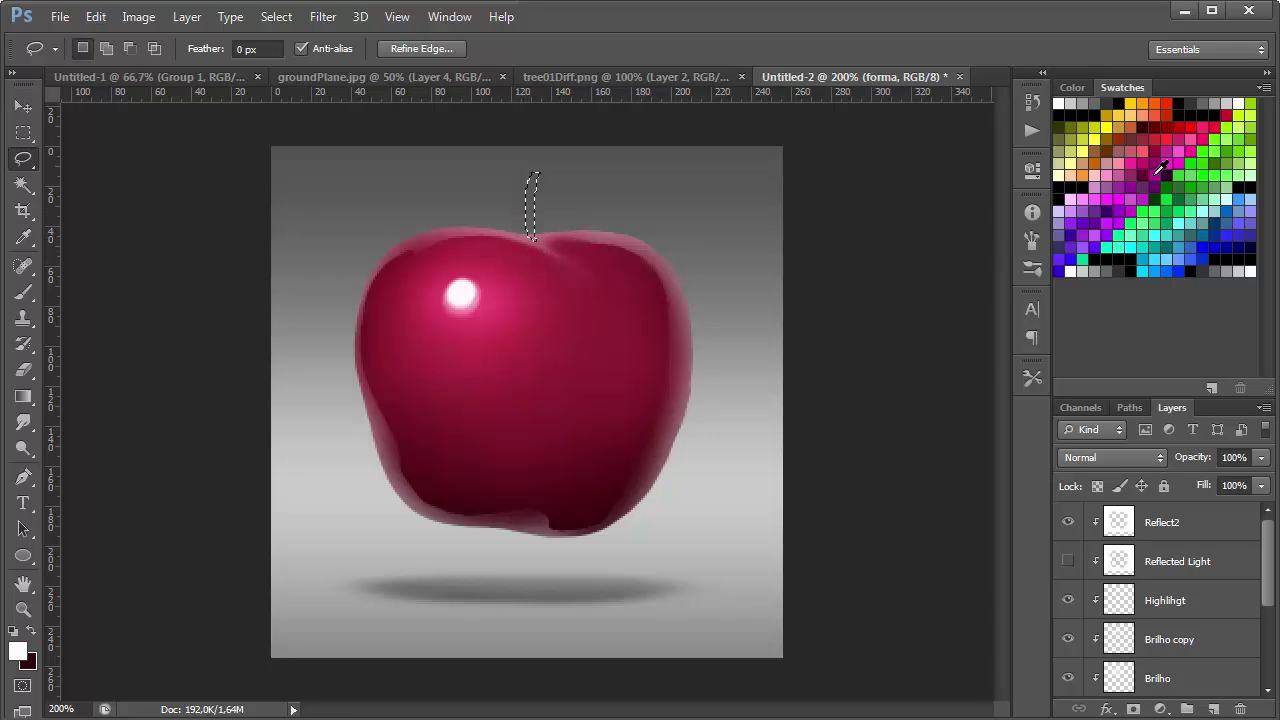
left_click(1107, 160)
left_click(1212, 521)
key("ctrl+shift+n")
key("Return")
key("alt+BackSpace")
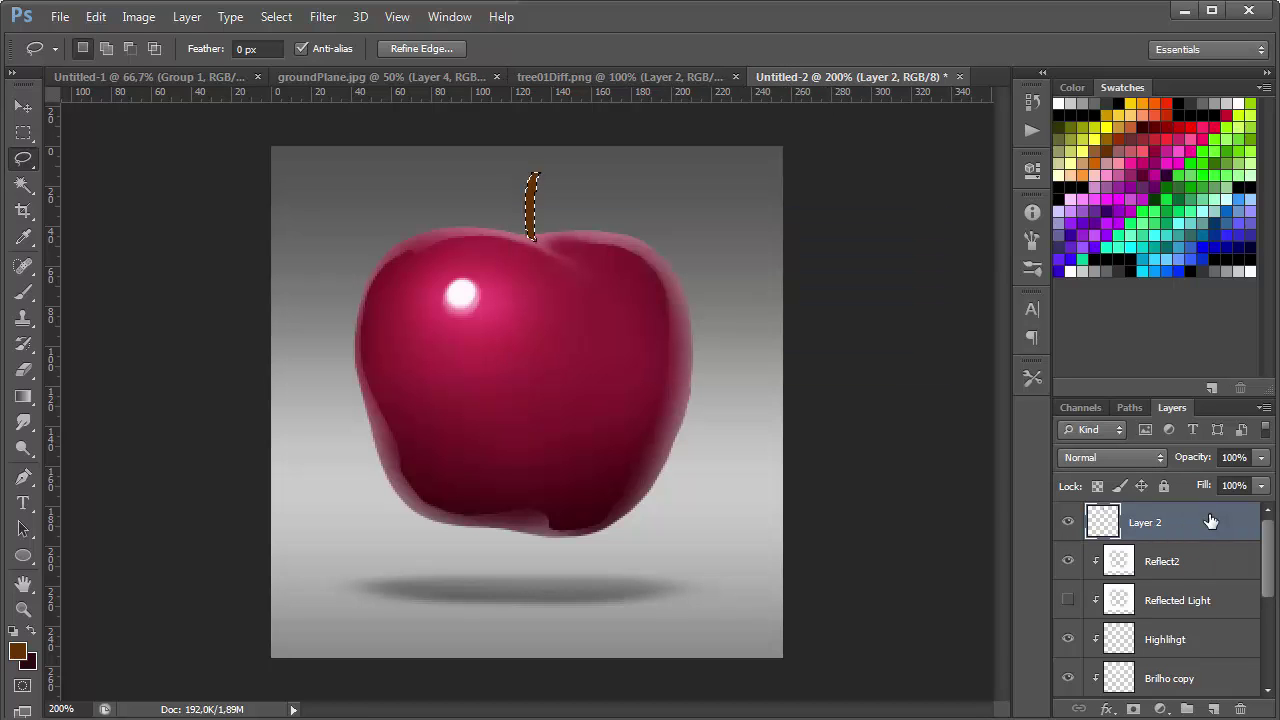
key("ctrl+d")
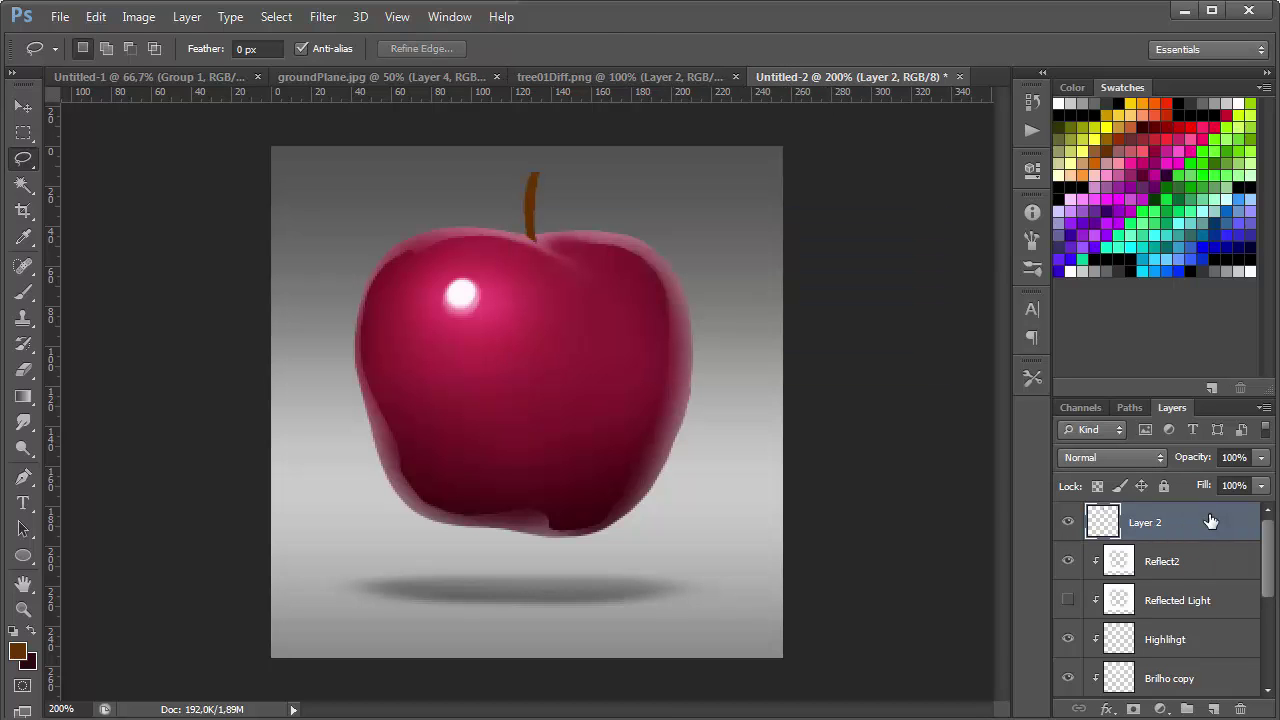
Trim the base of the brown stem with an 11 px Eraser where it meets the apple
key("e")
right_click(543, 271)
right_click(530, 258)
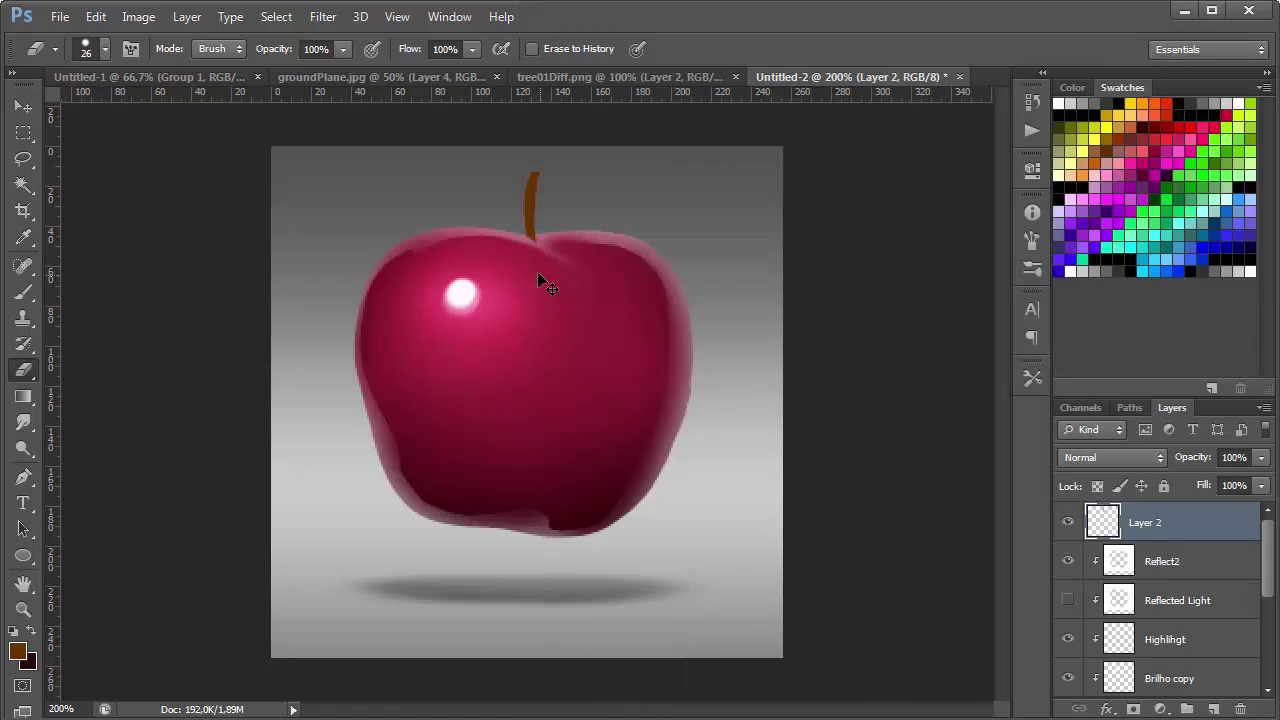
right_click(530, 258)
right_click(522, 262, "alt")
Lower the stem's saturation with Hue/Saturation
key("ctrl+u")
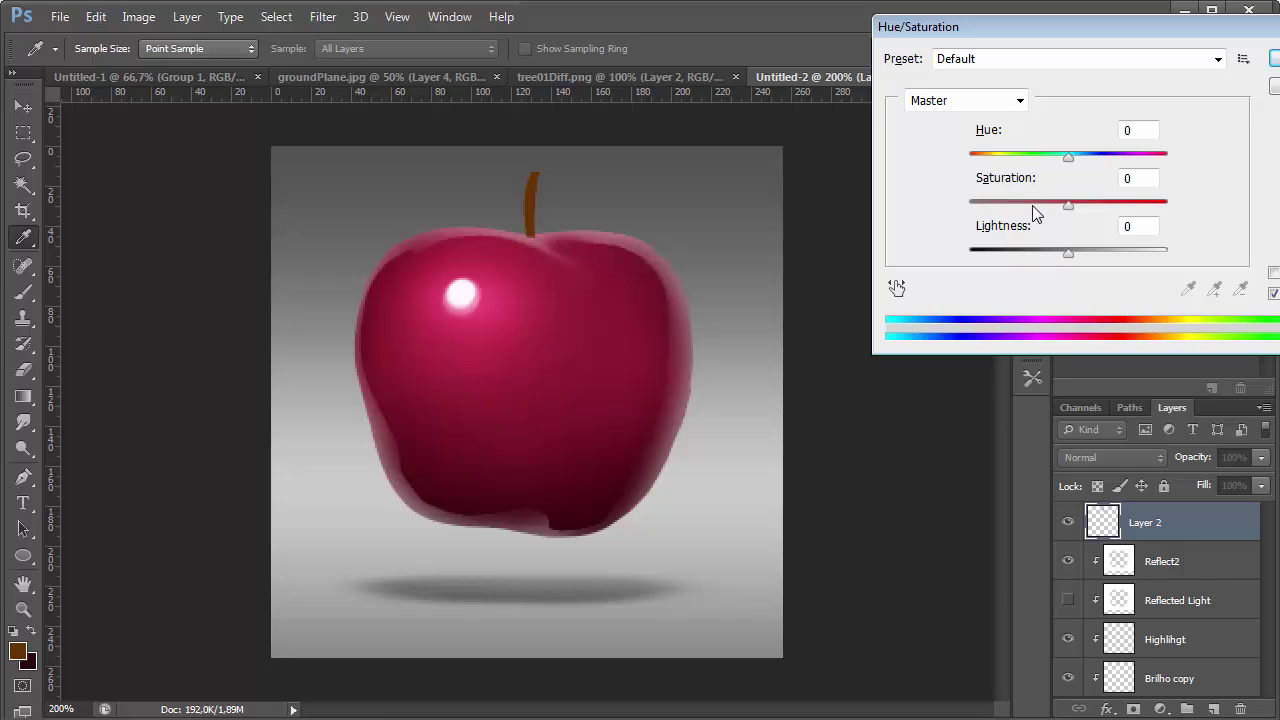
left_click_drag(1038, 214, 1020, 212)
key("Escape")
Lock the stem layer's transparent pixels and lighten the stem with a 6 px Dodge brush set to Highlights
key("e")
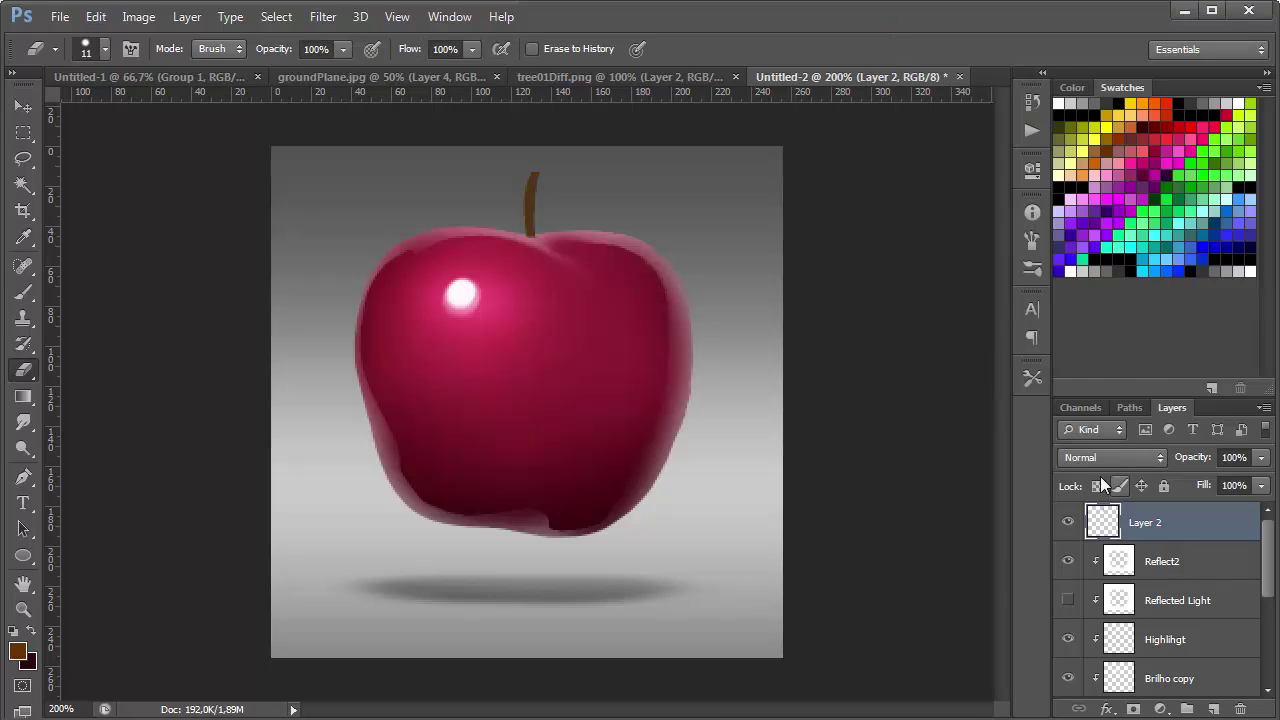
key("o")
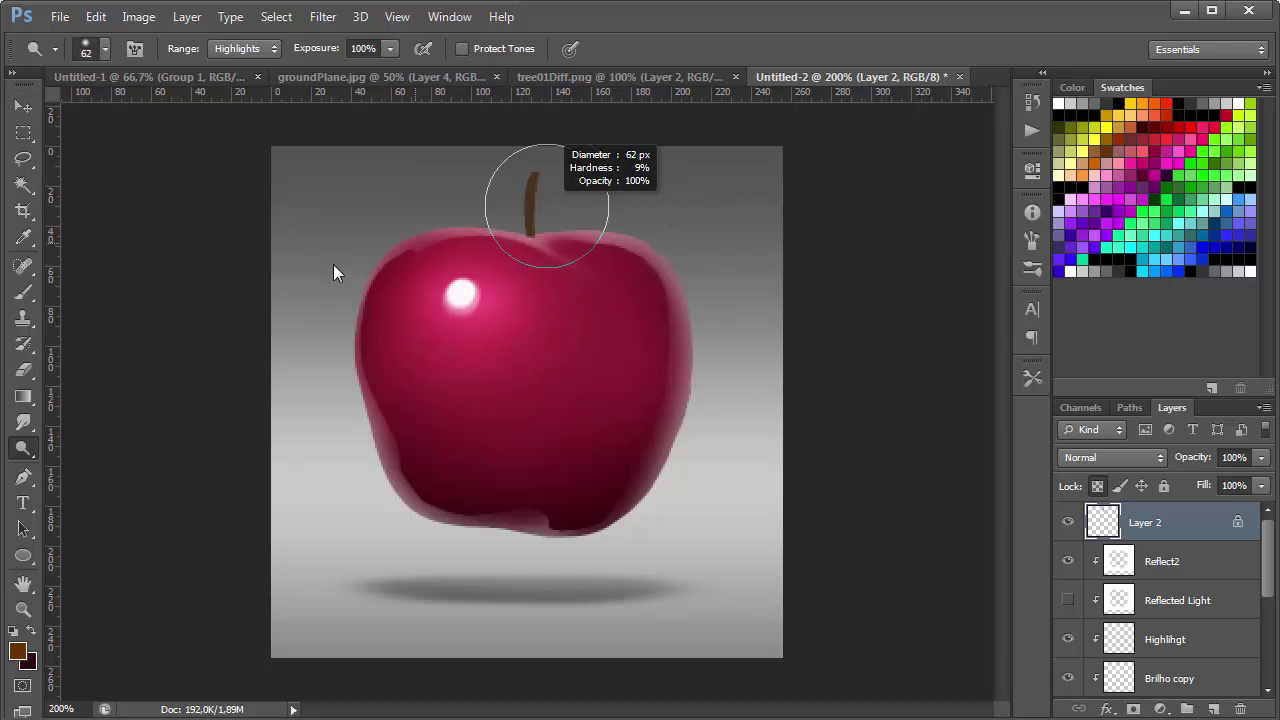
key("bracketleft")
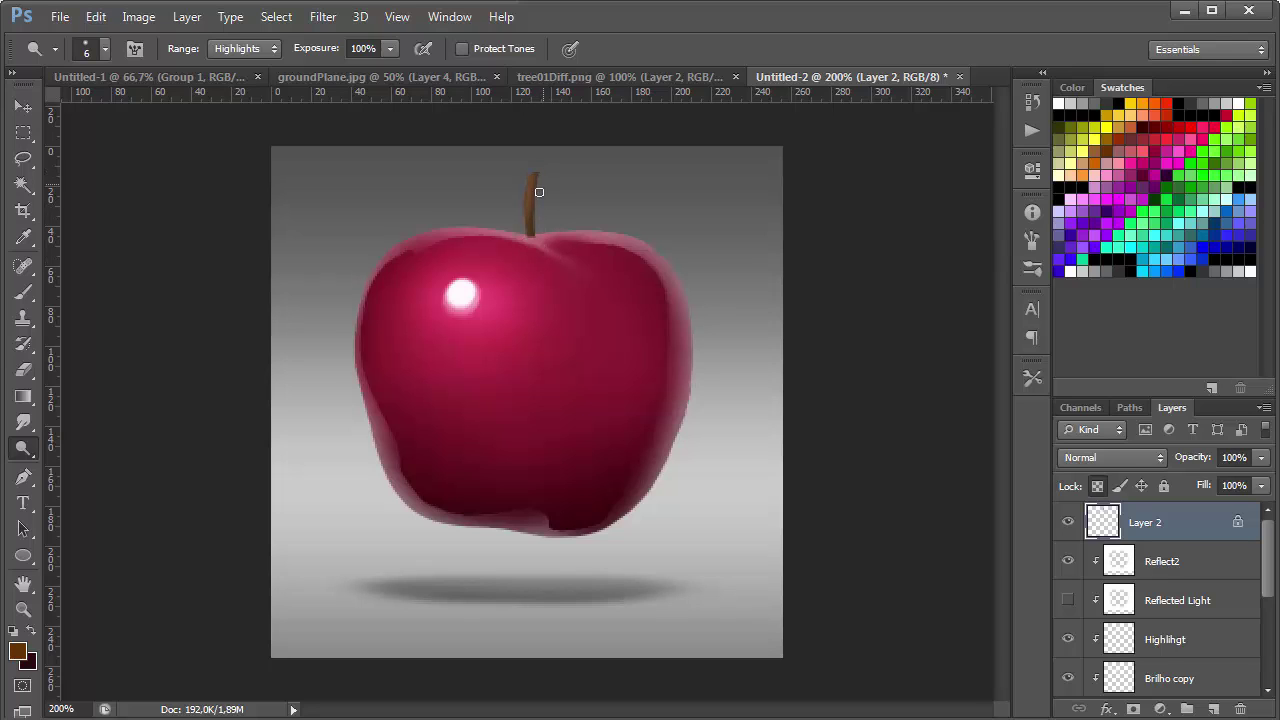
Darken the right side of the apple on the Cor layer with a 110 px Burn brush, undoing and repeating strokes for a subtler shade
key("d")
scroll(1200, 575, "down", 5)
left_click(1196, 564)
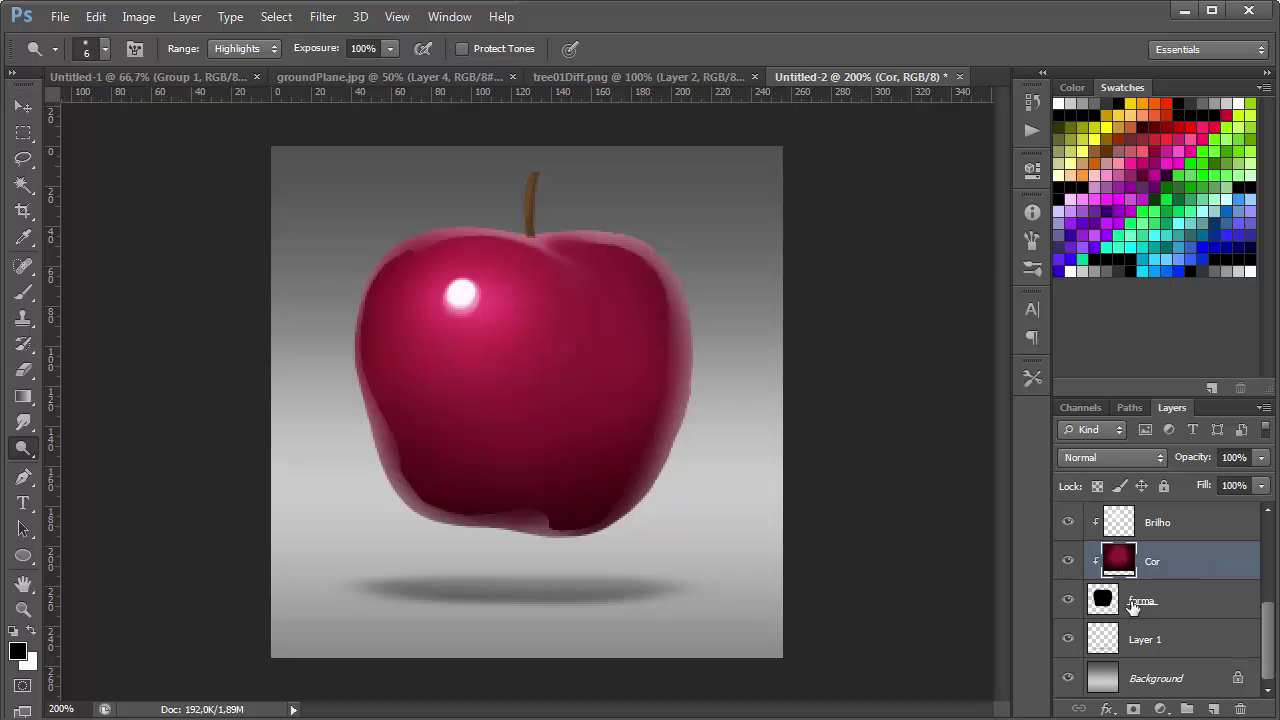
left_click_drag(584, 376, 655, 370)
mouse_move(571, 377)
left_mouse_down()
mouse_move(674, 385)
mouse_move(563, 408)
mouse_move(583, 387)
mouse_move(617, 435)
mouse_move(597, 466)
left_mouse_up()
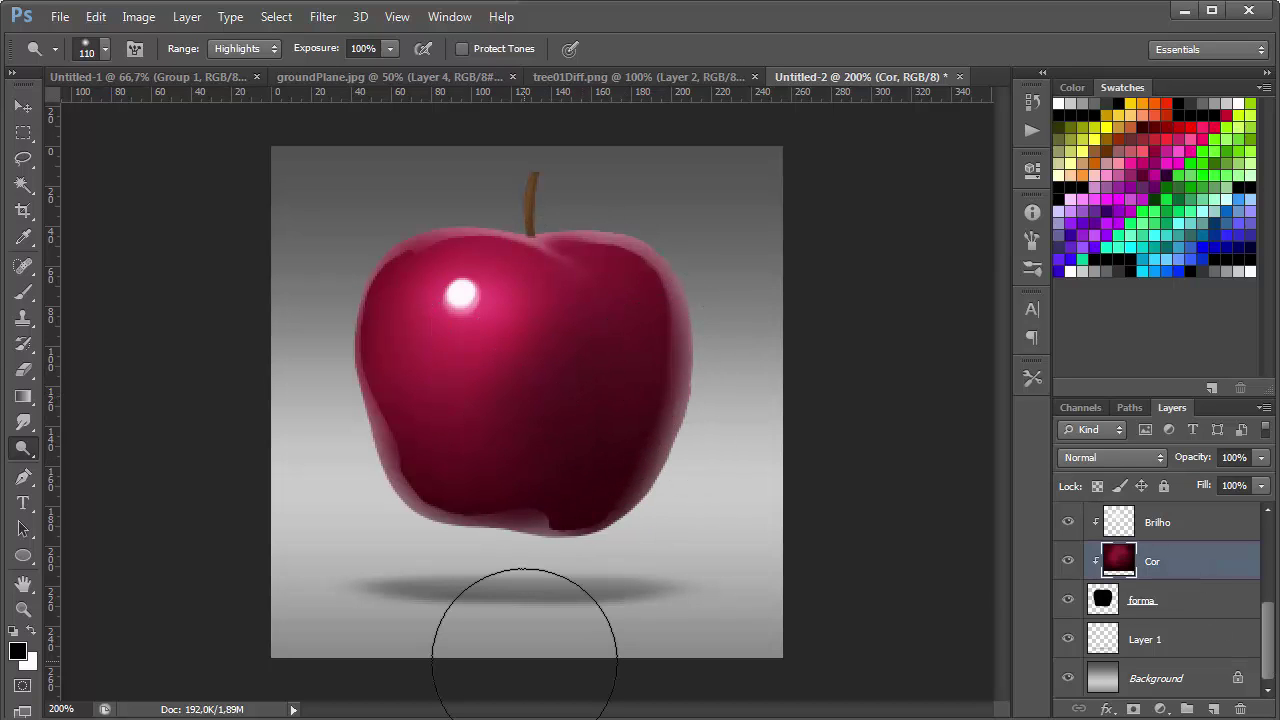
key("ctrl+z")
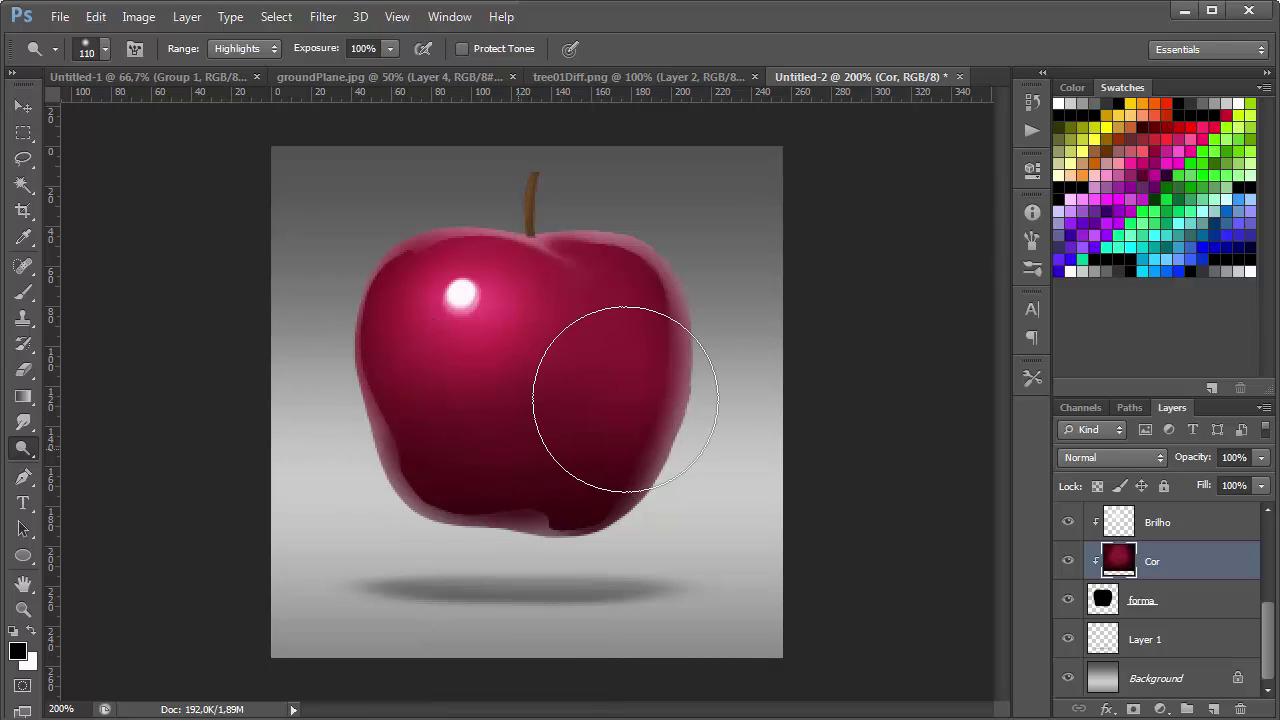
left_click_drag(600, 365, 423, 423)
key("ctrl+z")
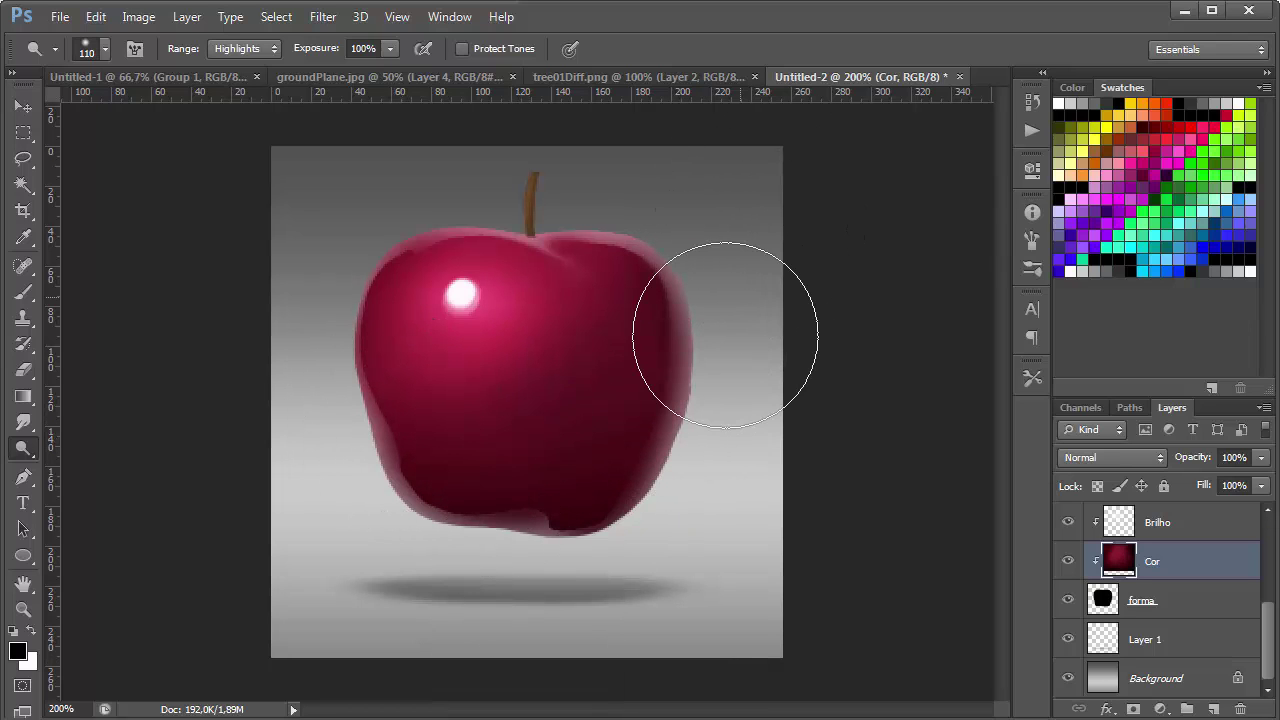
mouse_move(725, 335)
left_mouse_down()
mouse_move(509, 437)
mouse_move(400, 443)
left_mouse_up()
key("ctrl+z")
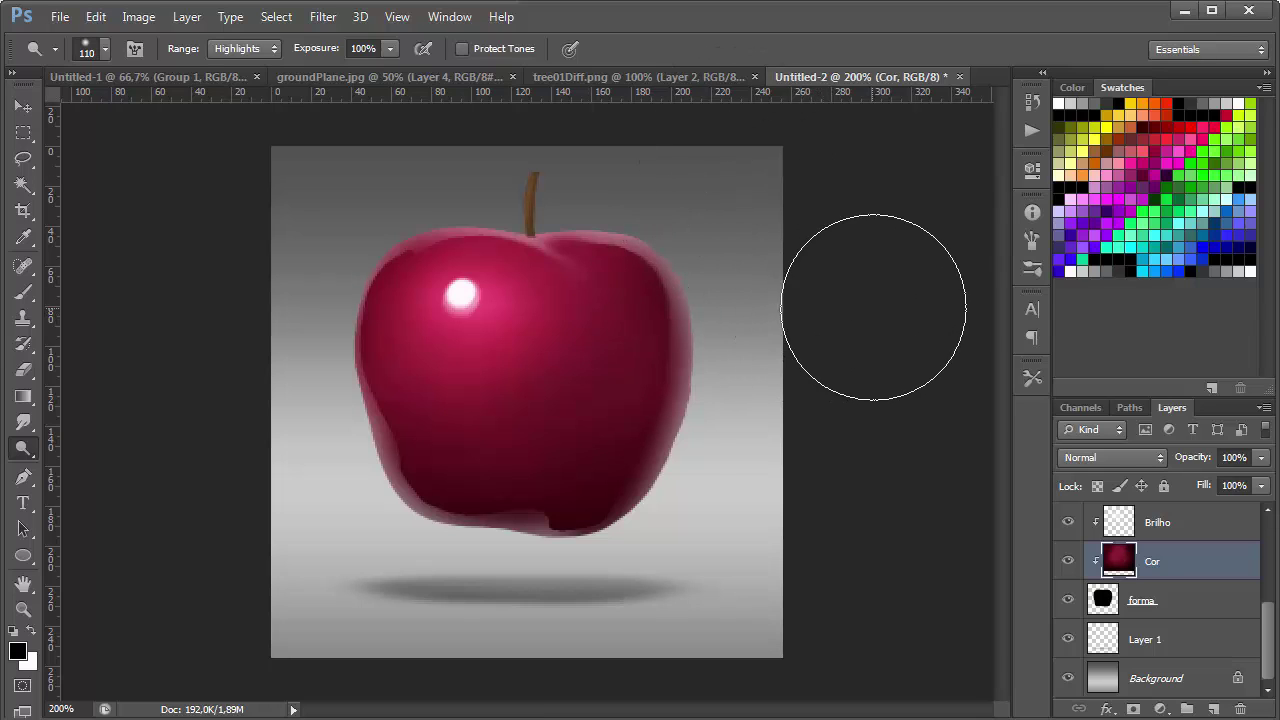
Scale the stem on Layer 2 to about 240% by 235% from its base and rotate it about 7.7 degrees
left_click(1194, 524)
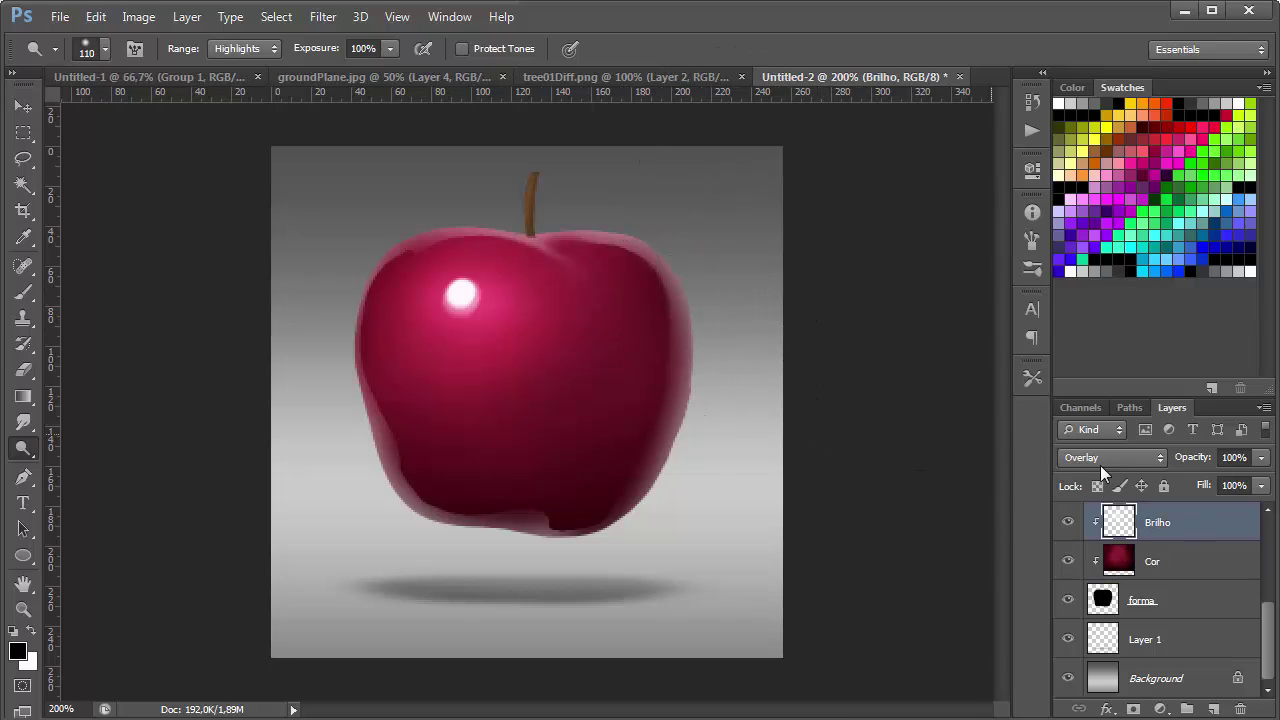
scroll(1143, 522, "up", 5)
left_click(1145, 522)
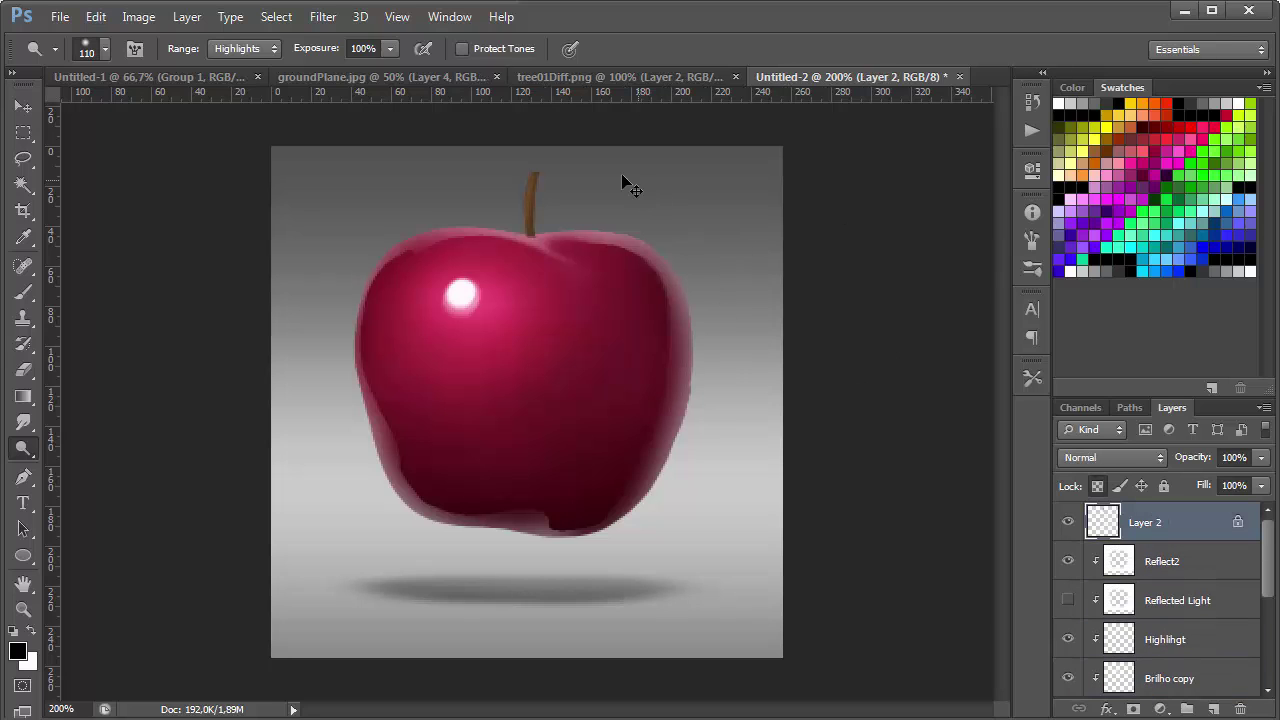
key("ctrl+y")
key("ctrl+y")
key("ctrl+t")
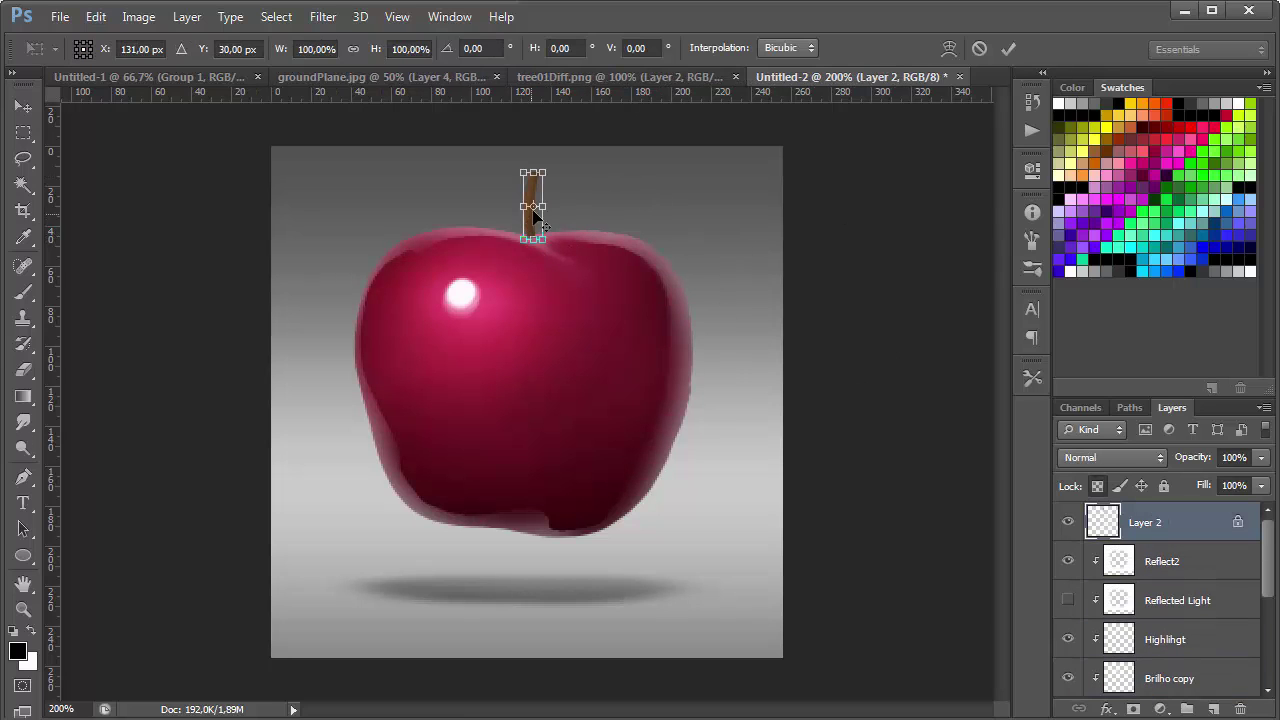
left_click_drag(534, 208, 534, 239)
left_click_drag(546, 172, 619, 88)
left_click_drag(629, 183, 636, 196)
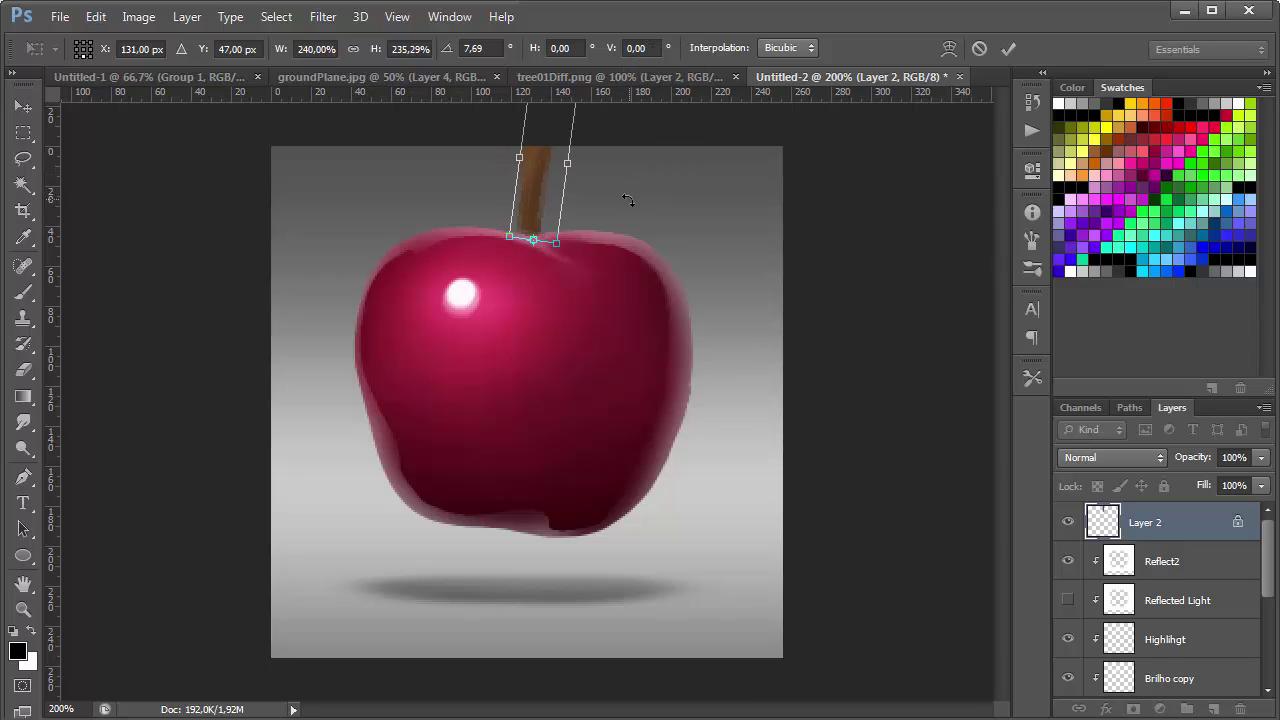
key("Return")
key("o")
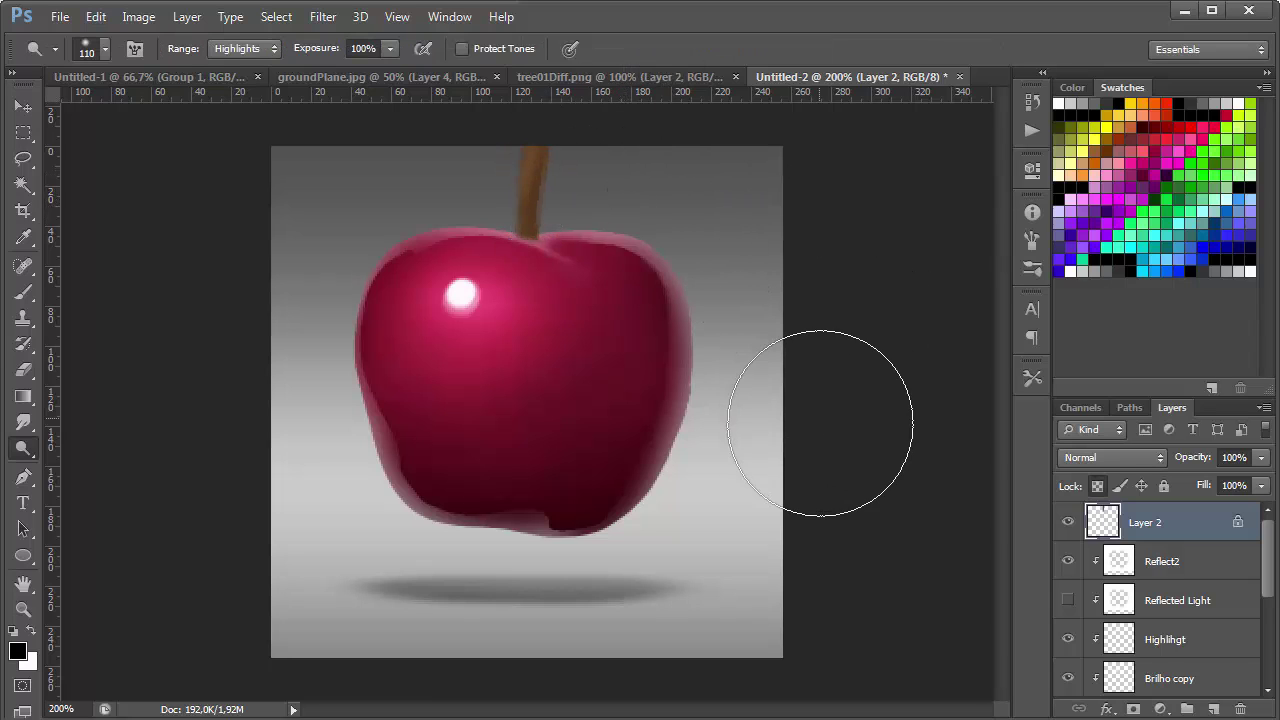
key("ctrl+a")
key("v")
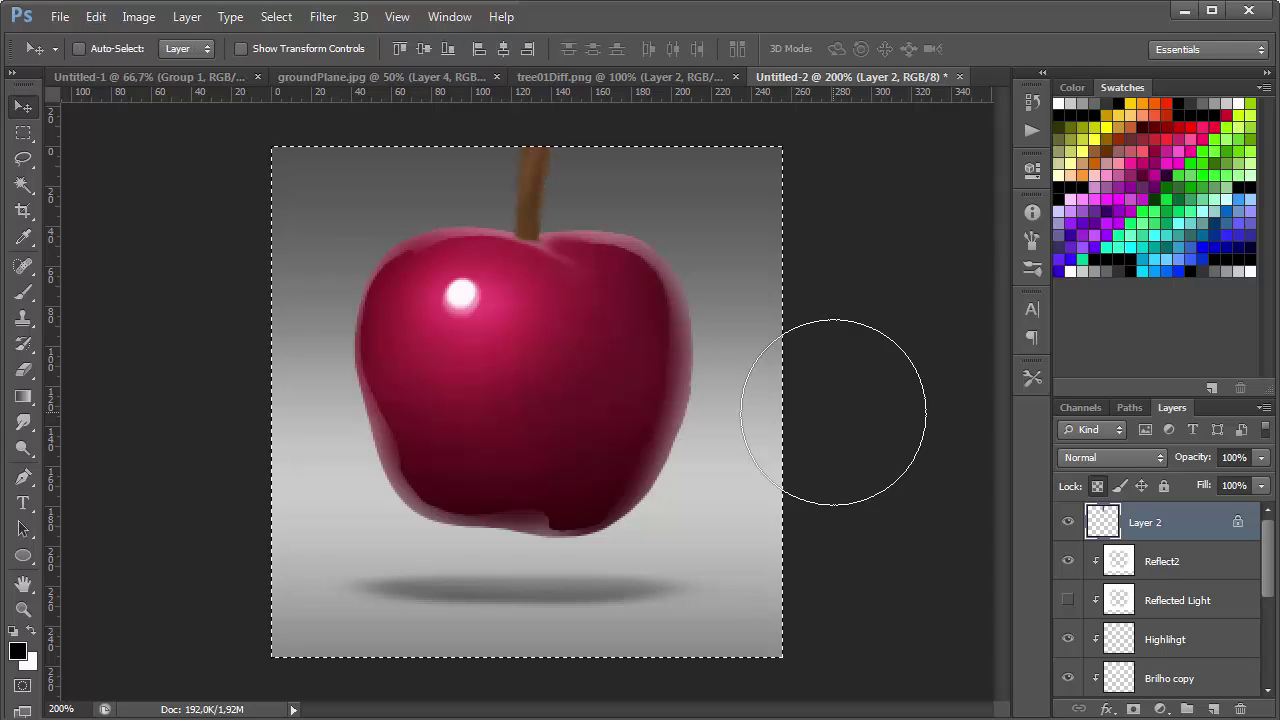
key("ctrl+d")
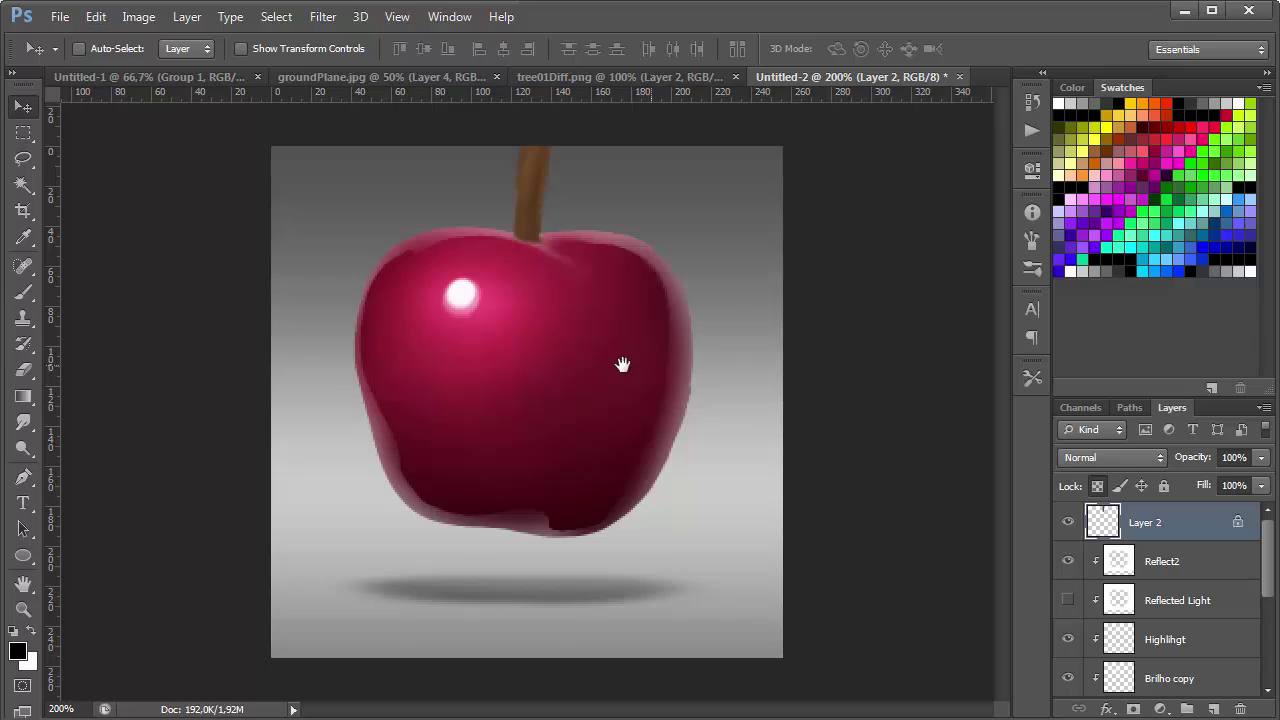
key("ctrl+minus")
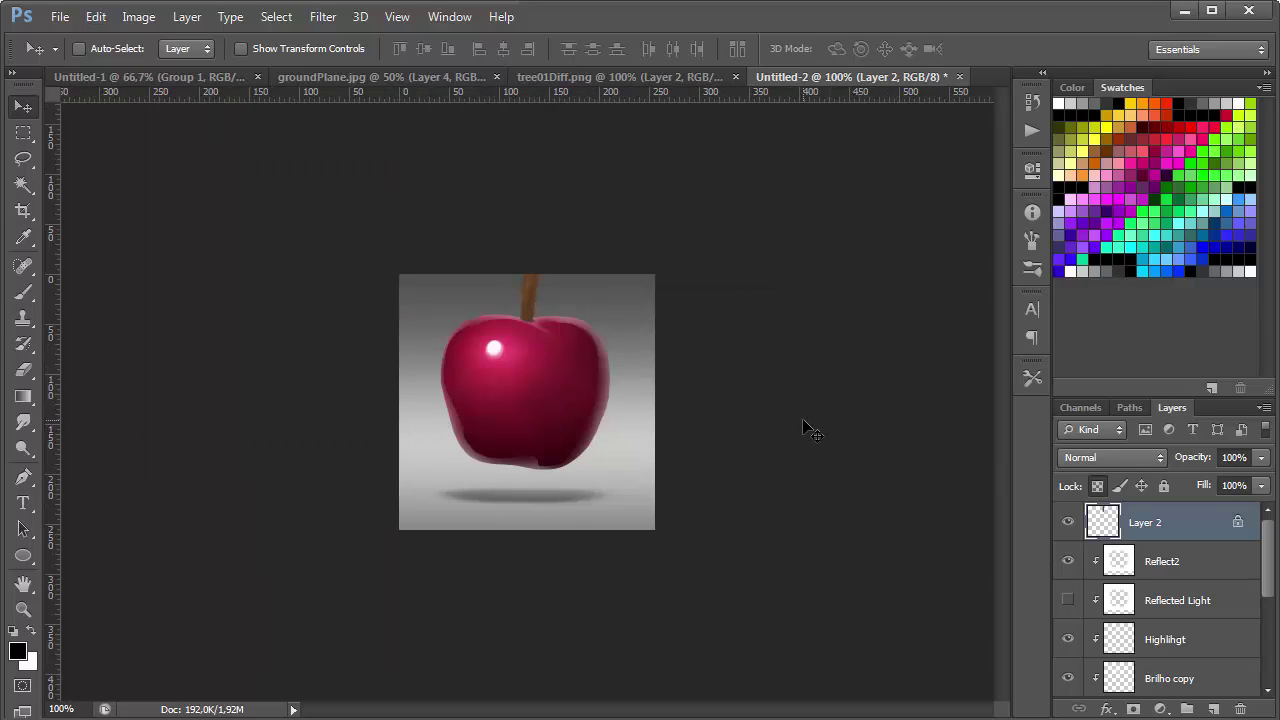